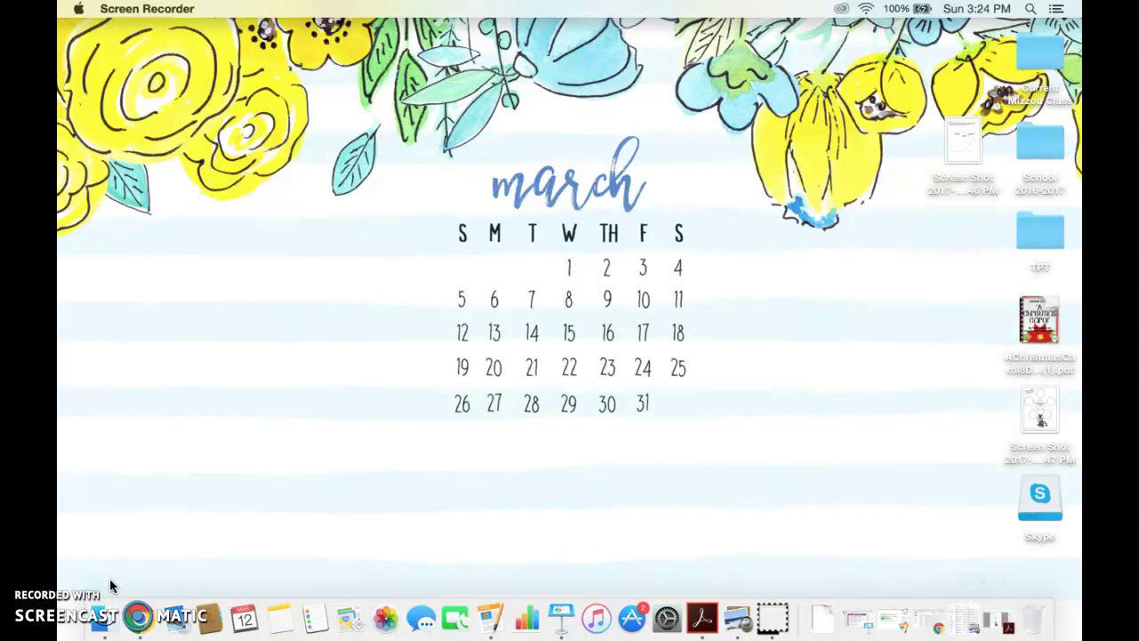
Bring up Chrome's Gmail inbox and launch Slides from the Google apps grid
click(230, 526)
click(139, 618)
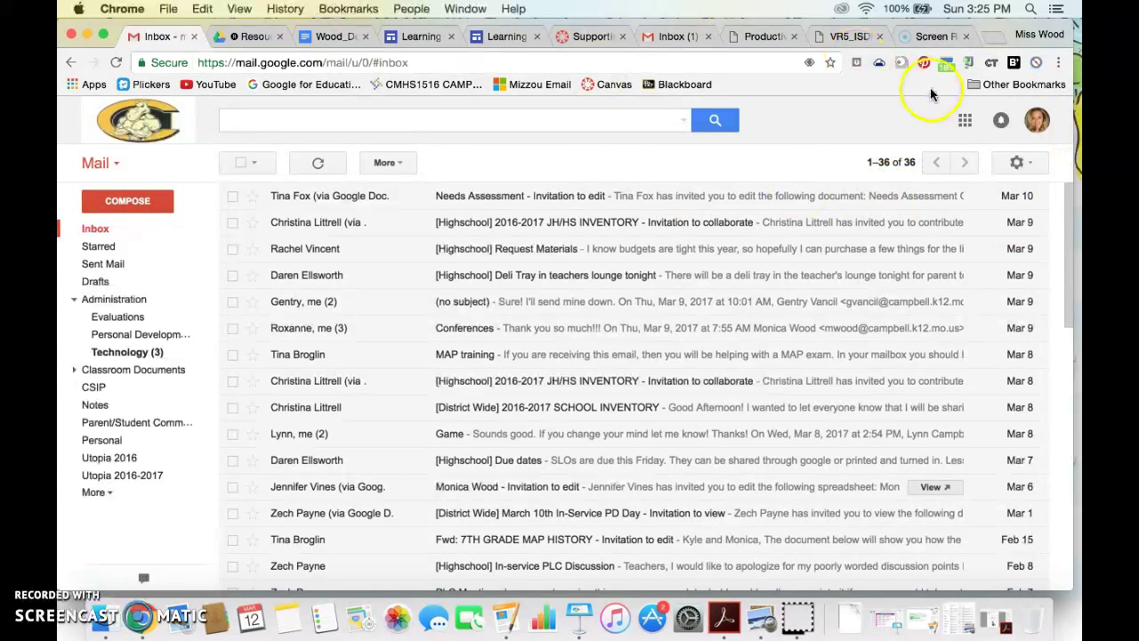
click(965, 122)
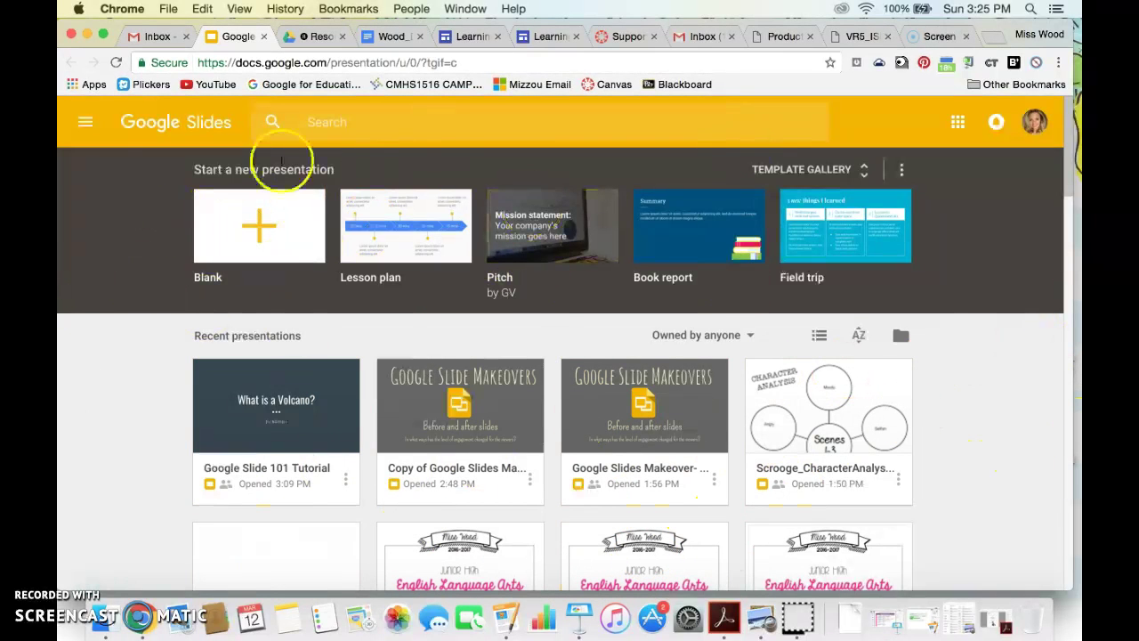
Browse the Template Gallery, then go back home and start a Blank presentation
click(863, 170)
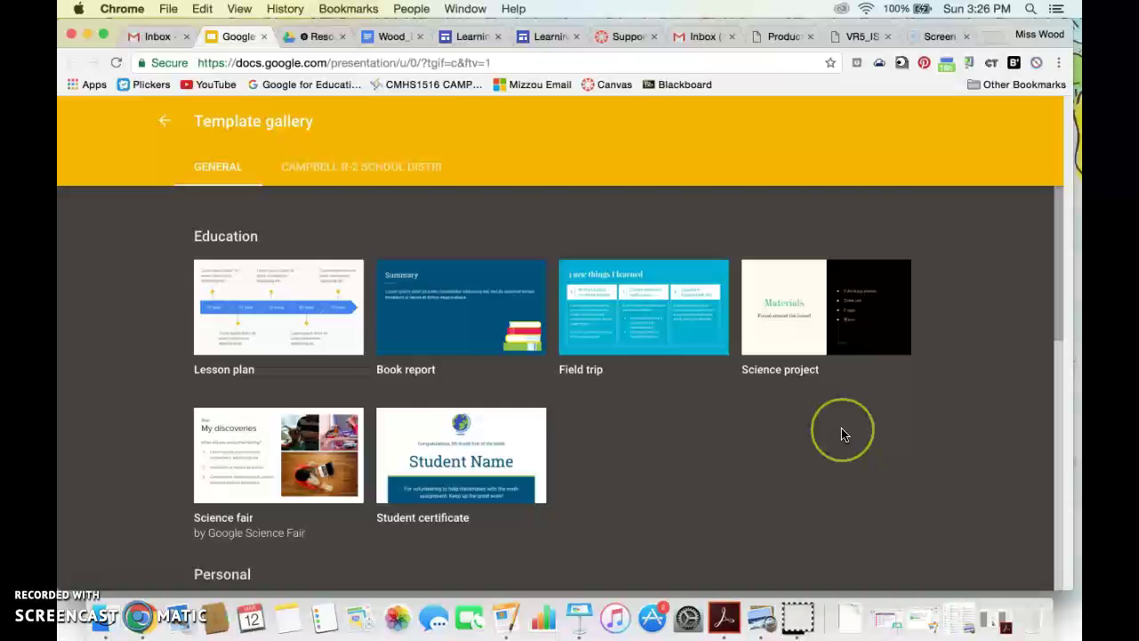
scroll(843, 434, down, 1)
scroll(843, 434, down, 5)
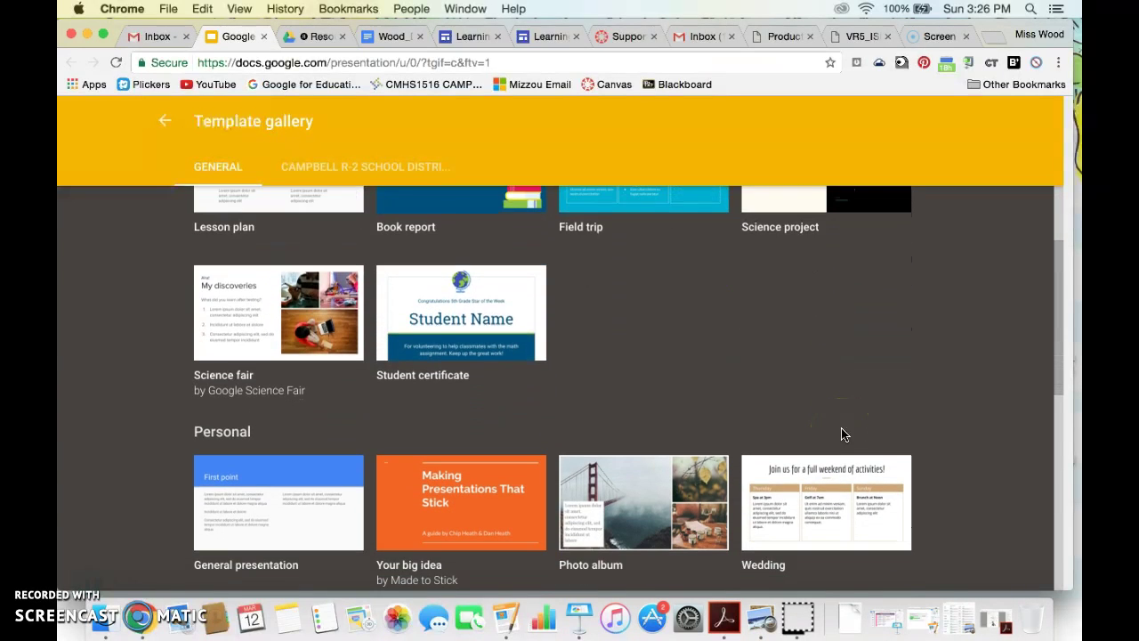
scroll(841, 428, down, 6)
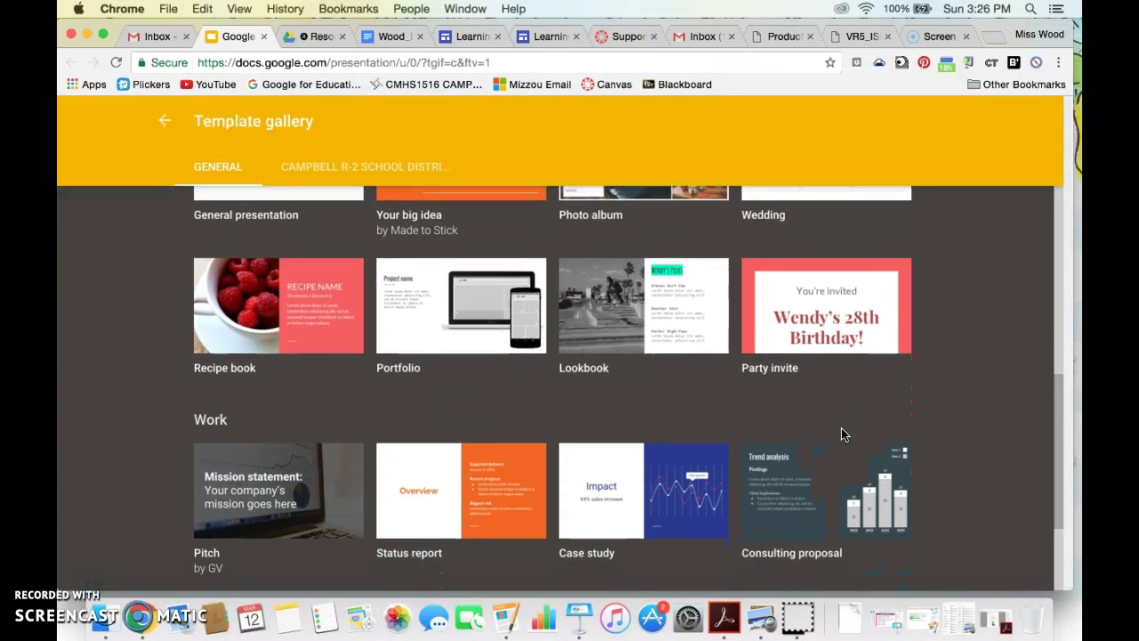
scroll(842, 434, up, 12)
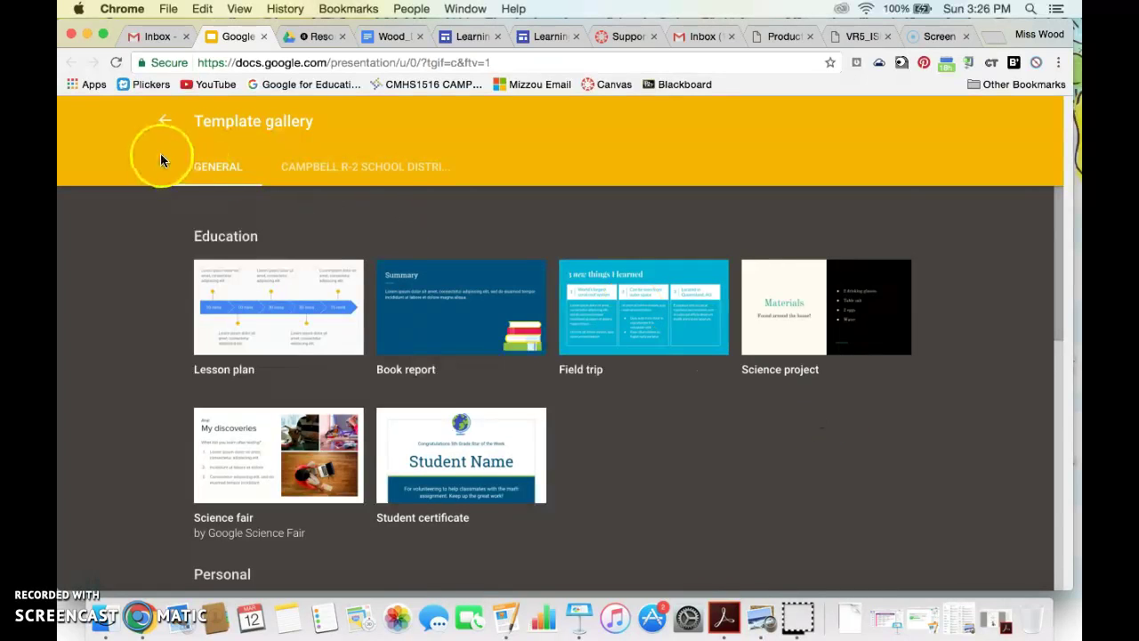
click(159, 126)
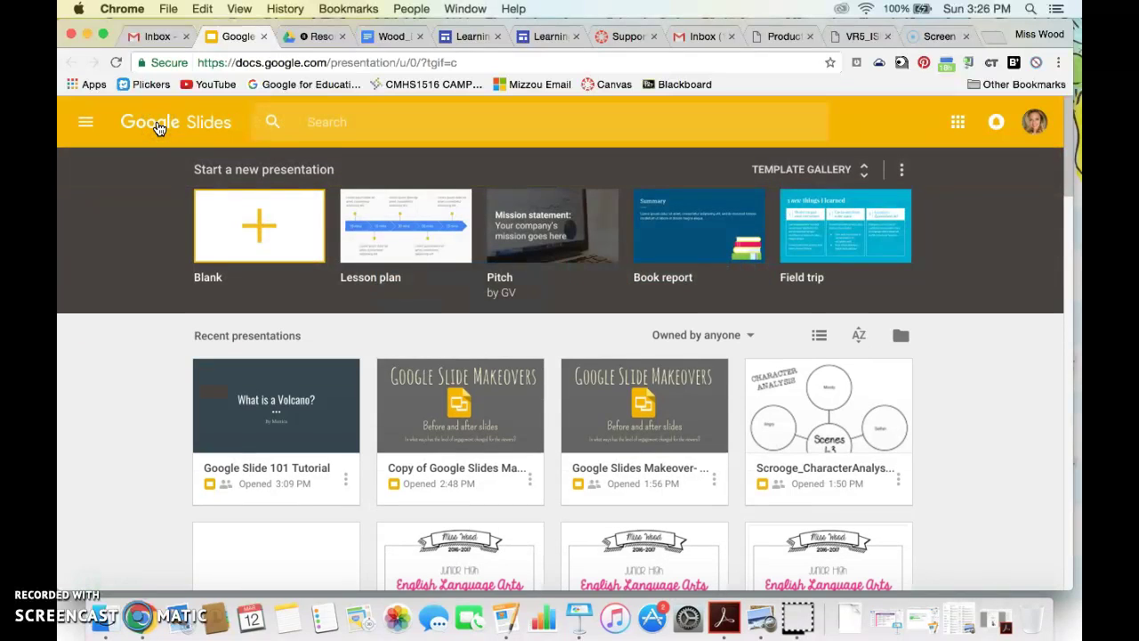
click(222, 202)
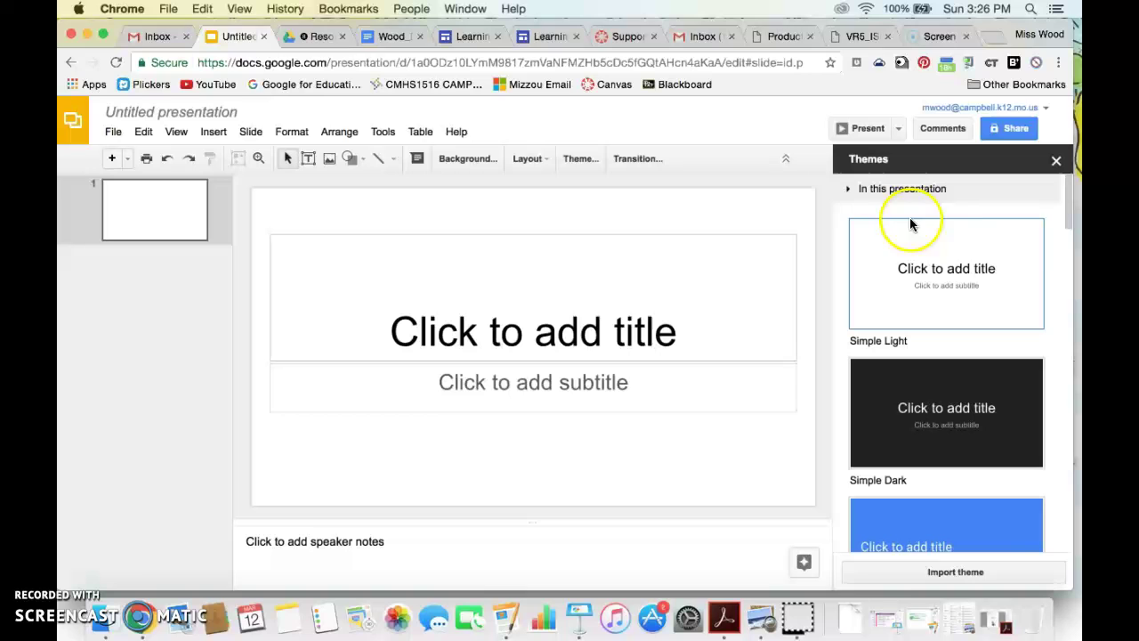
Close the Themes panel beside the new slide
scroll(1033, 332, down, 10)
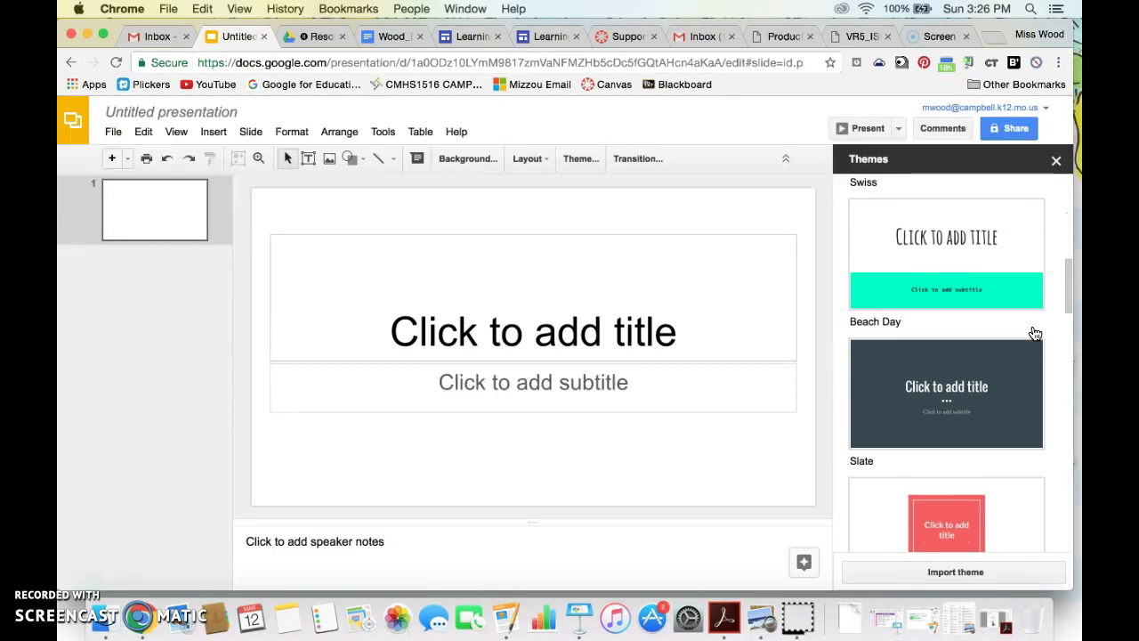
scroll(1034, 333, up, 10)
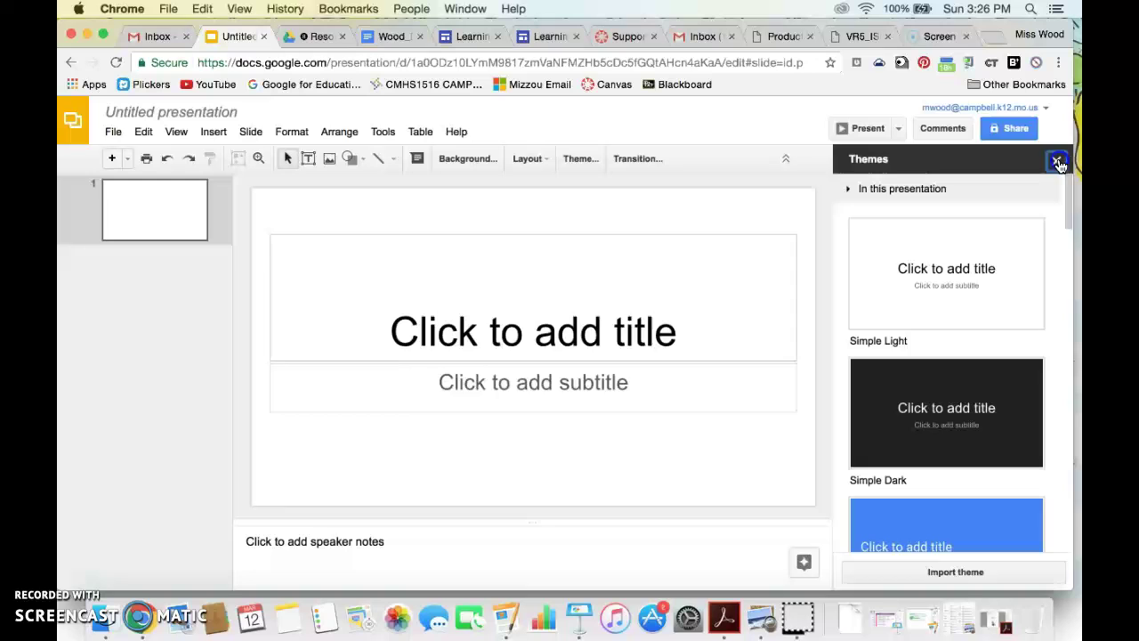
click(1057, 163)
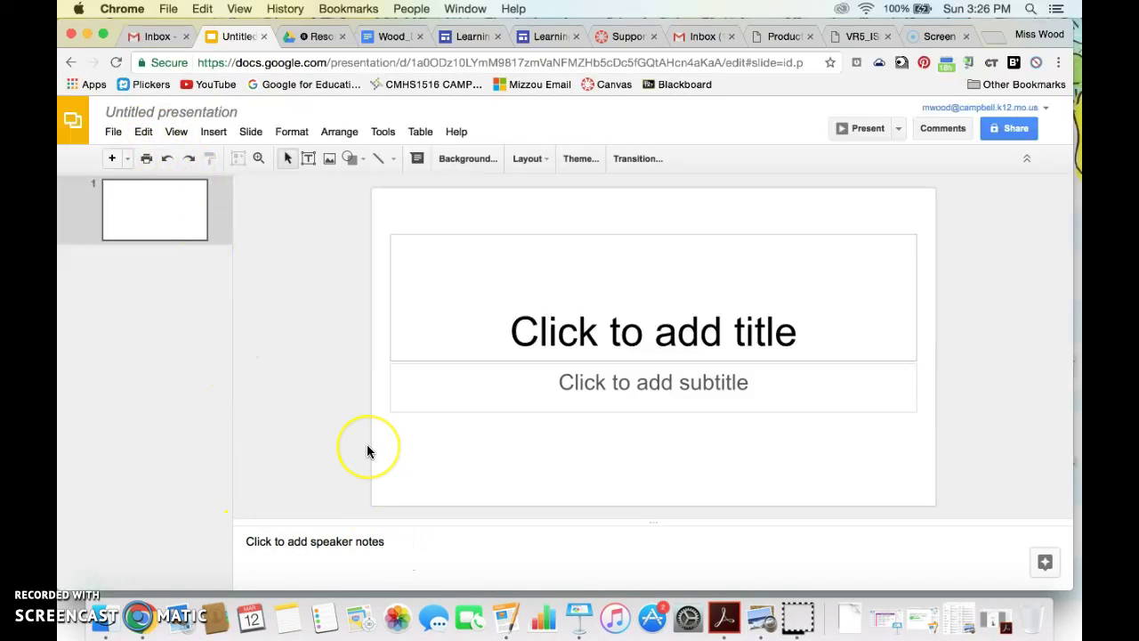
Turn off speaker notes from the View menu
click(147, 132)
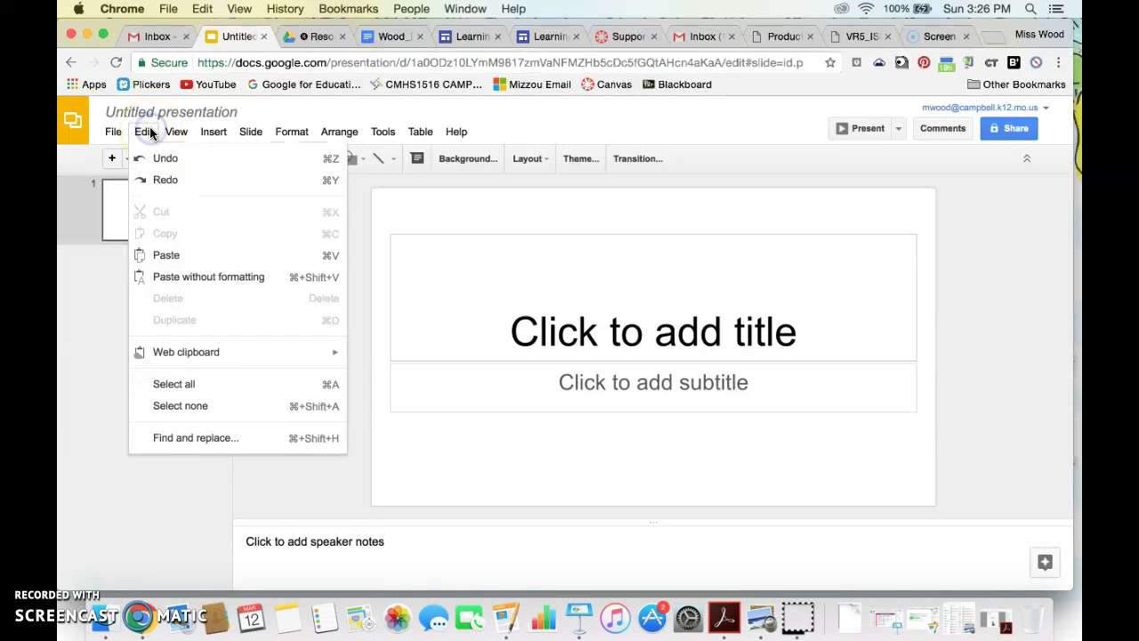
click(171, 132)
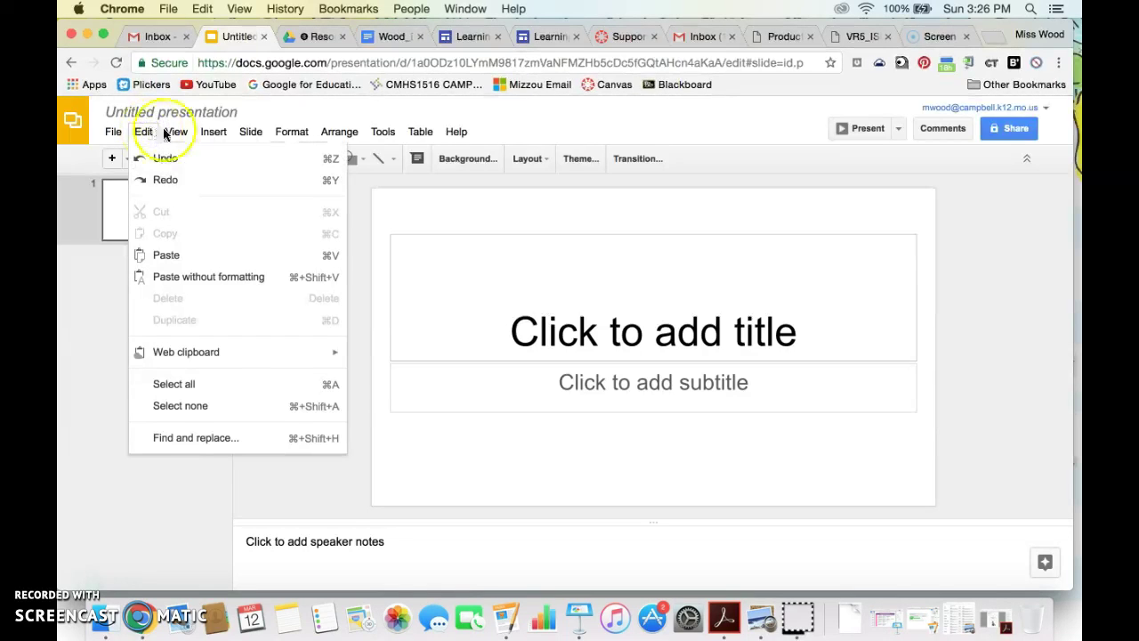
click(197, 308)
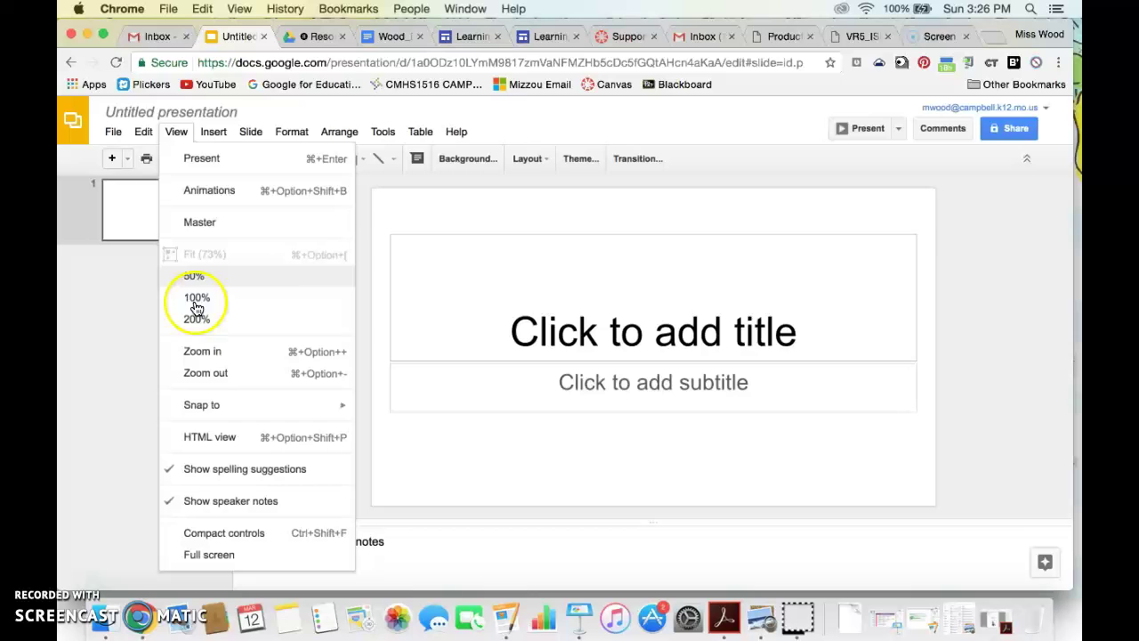
click(221, 503)
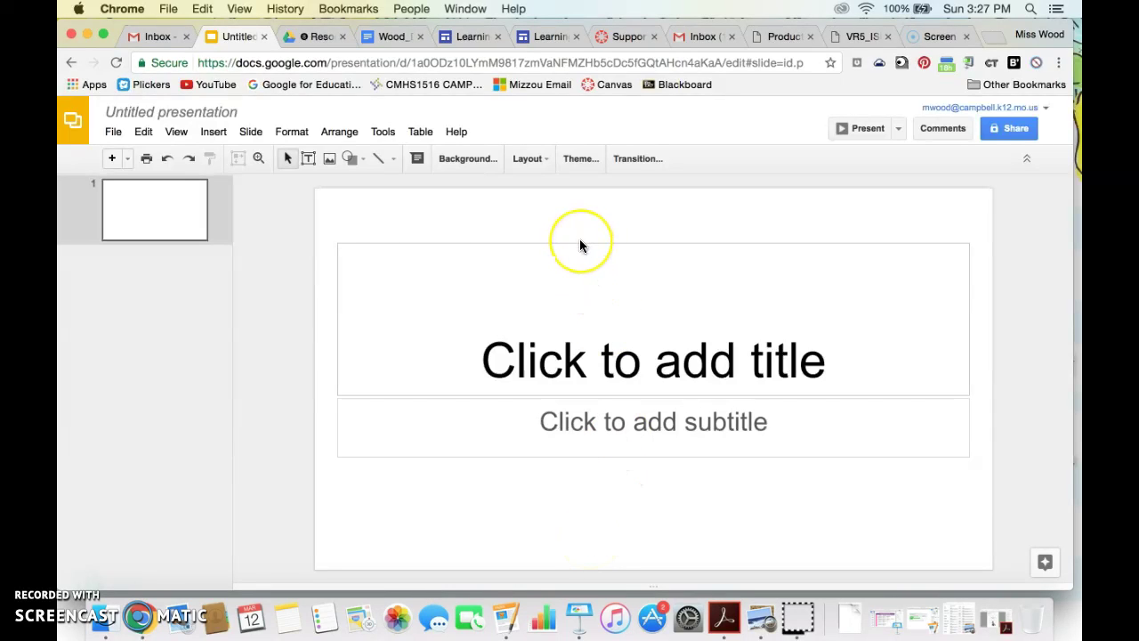
Erase the test text 'sfalg' and delete the title and subtitle placeholders
click(561, 375)
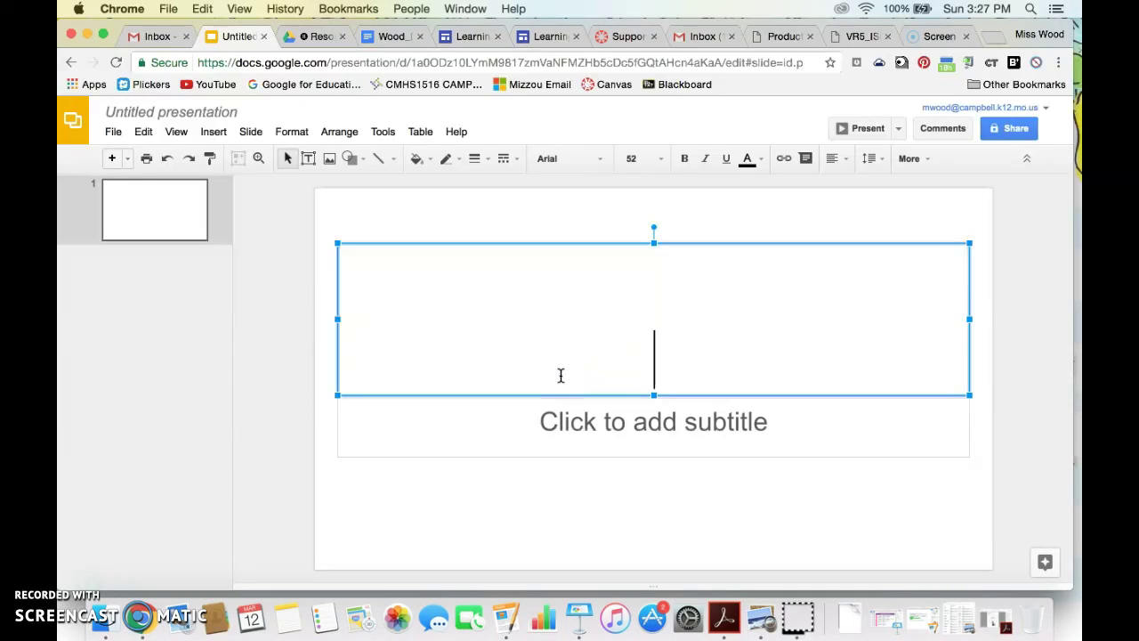
text(sfalg)
key(BackSpace)
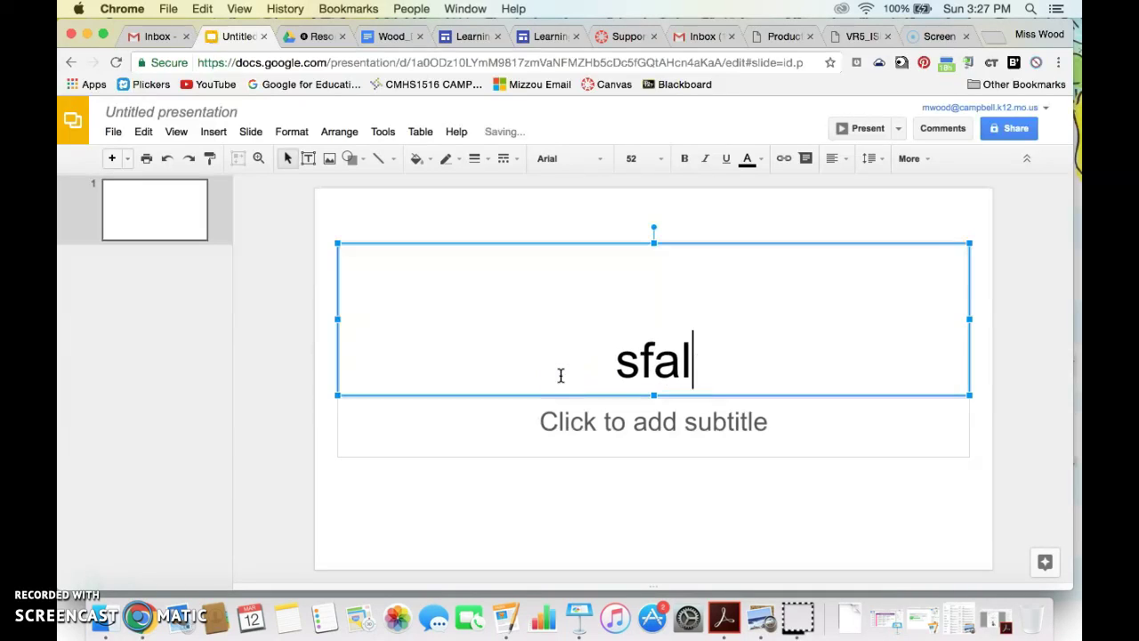
key(BackSpace)
key(BackSpace)
key(BackSpace)
key(BackSpace)
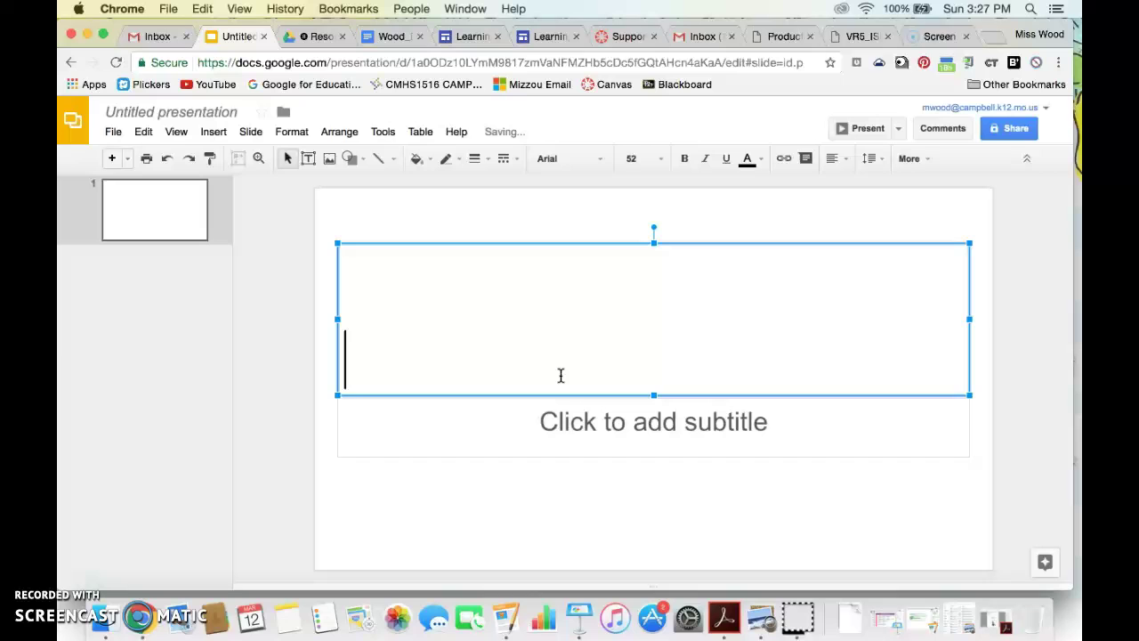
click(538, 245)
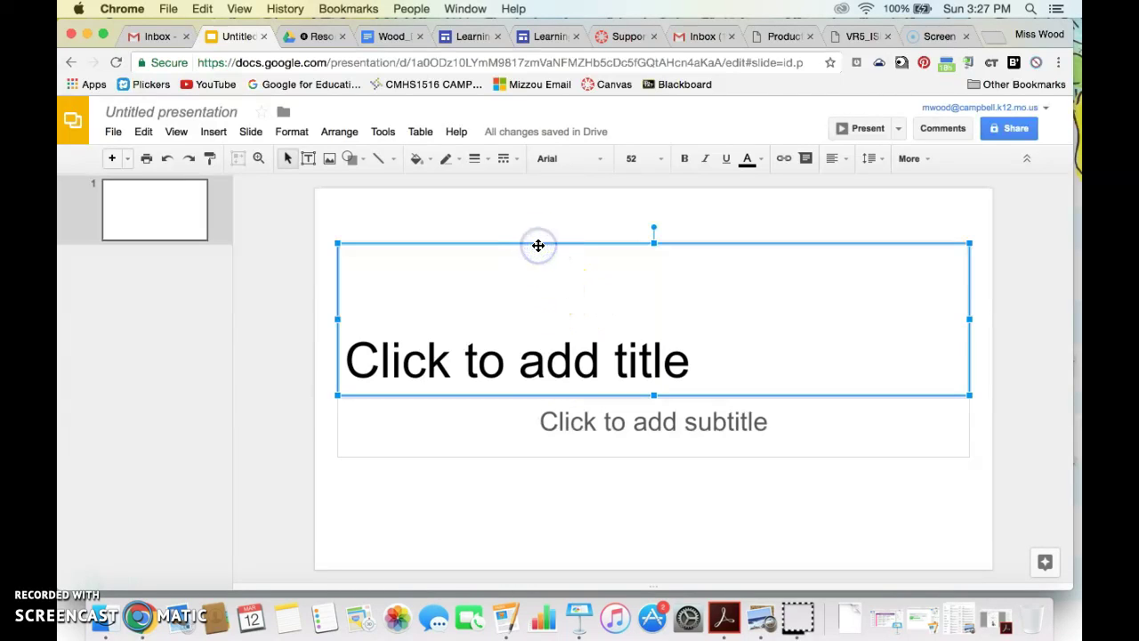
key(Delete)
click(542, 259)
click(560, 400)
key(Delete)
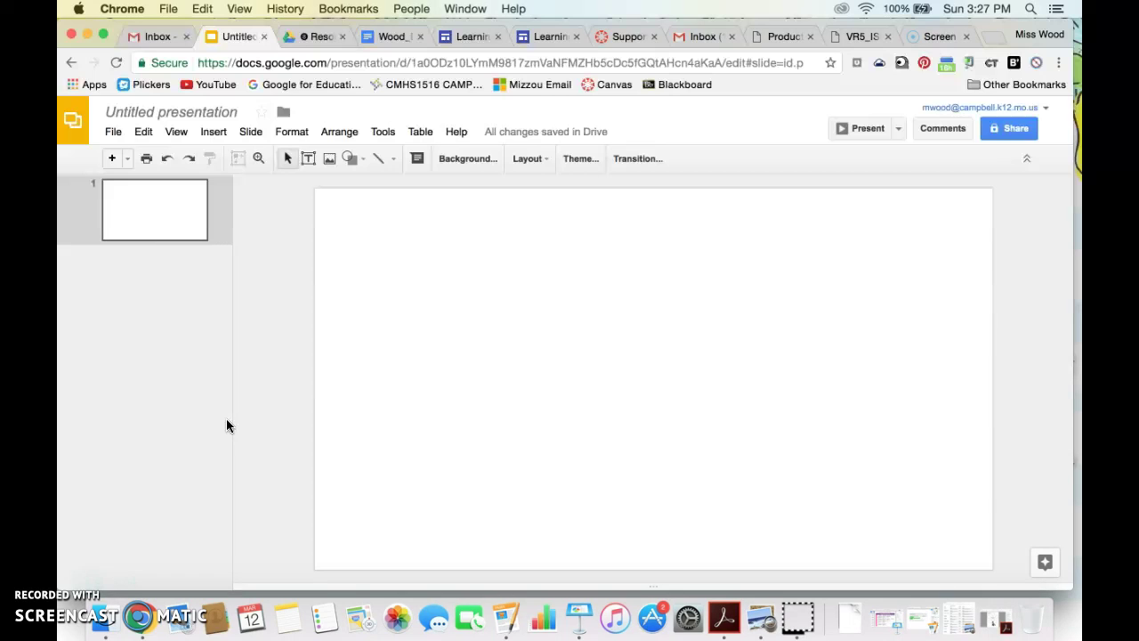
click(110, 133)
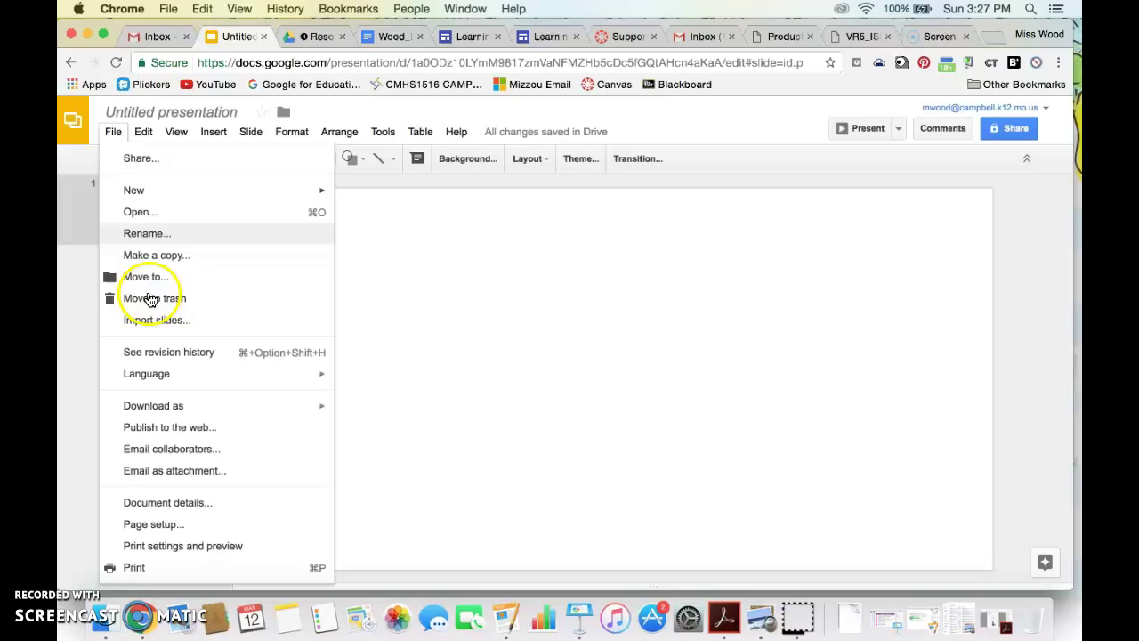
click(150, 323)
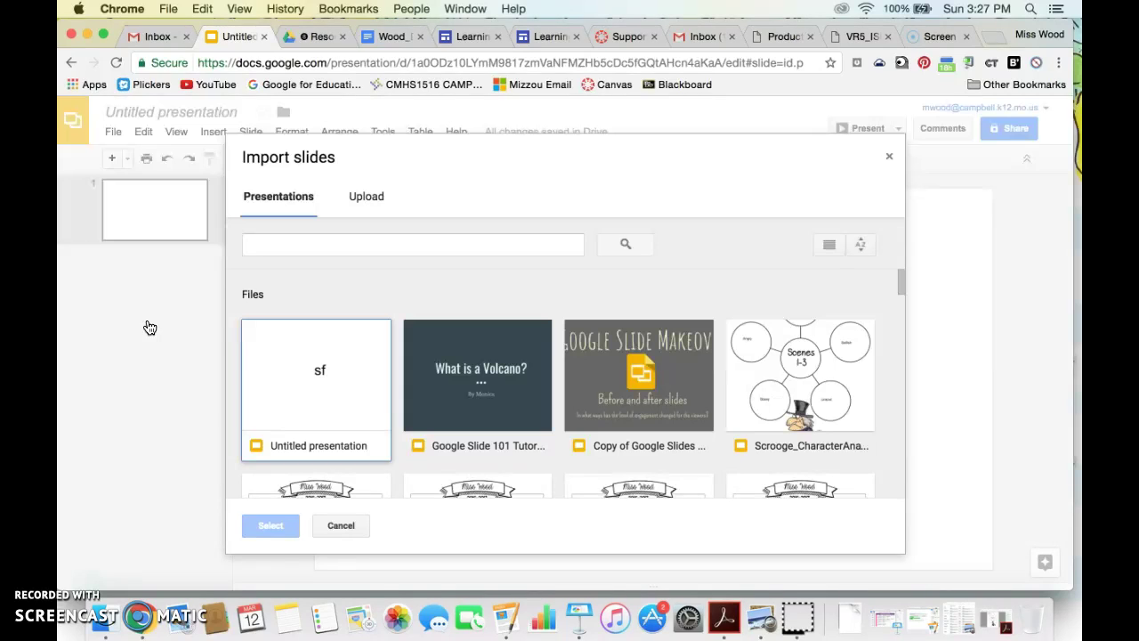
click(369, 200)
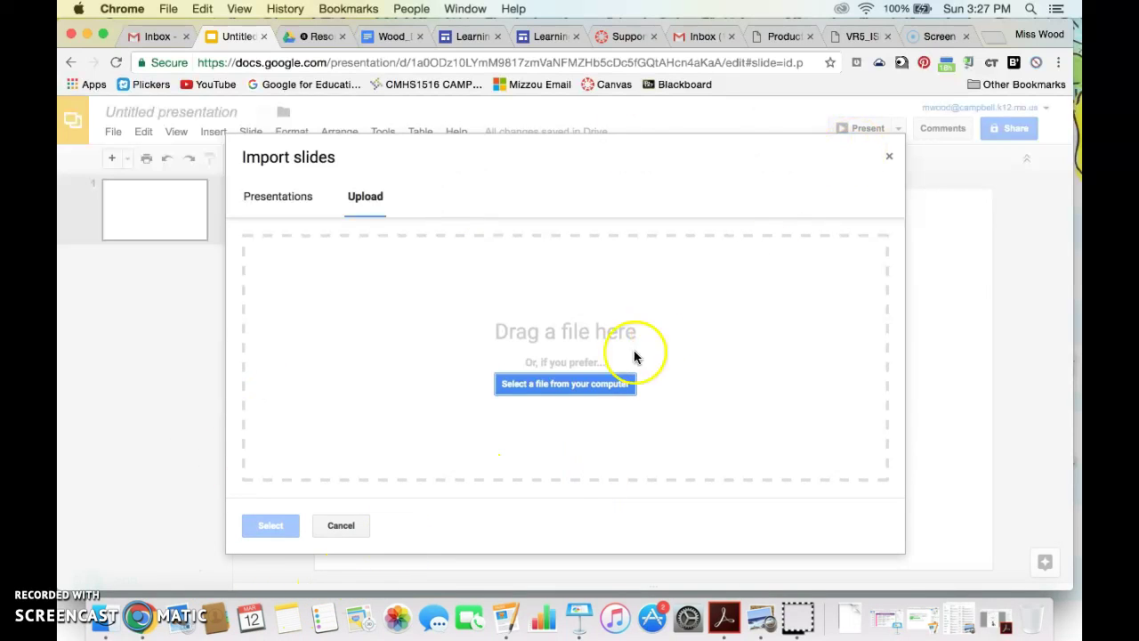
click(888, 162)
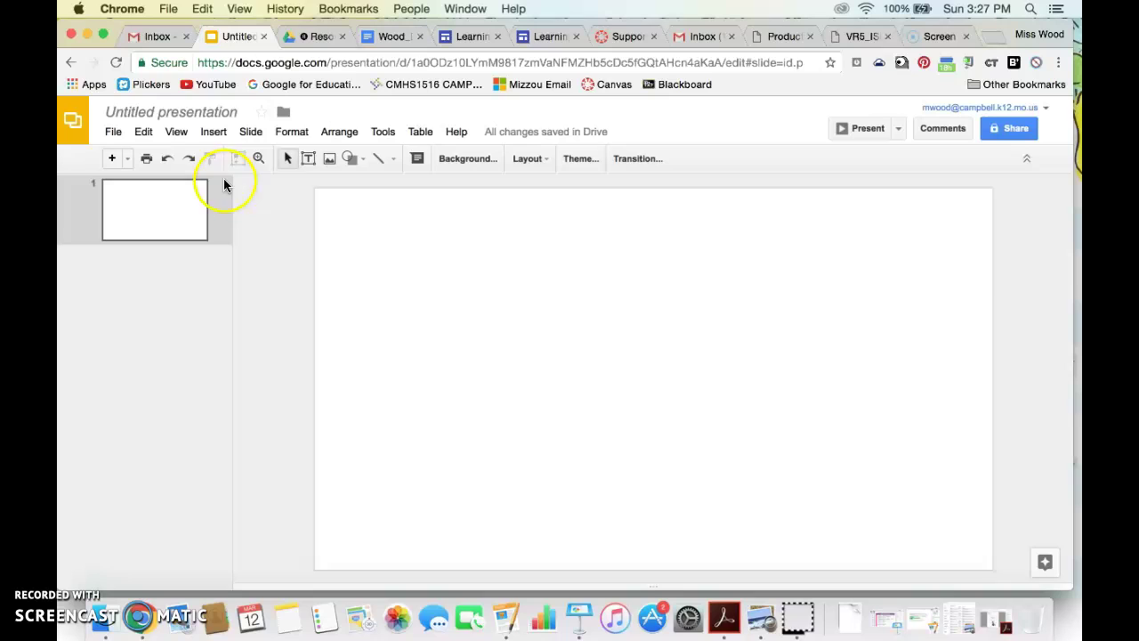
Rename the presentation to 'Google Slides 101' and check its last-saved status
click(197, 114)
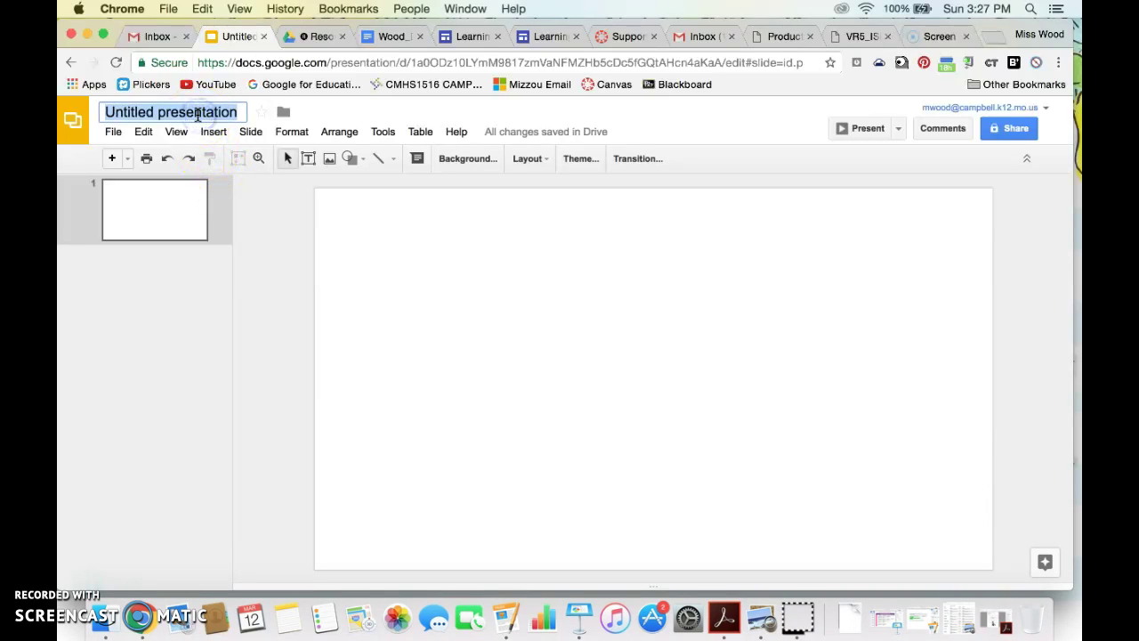
text(G)
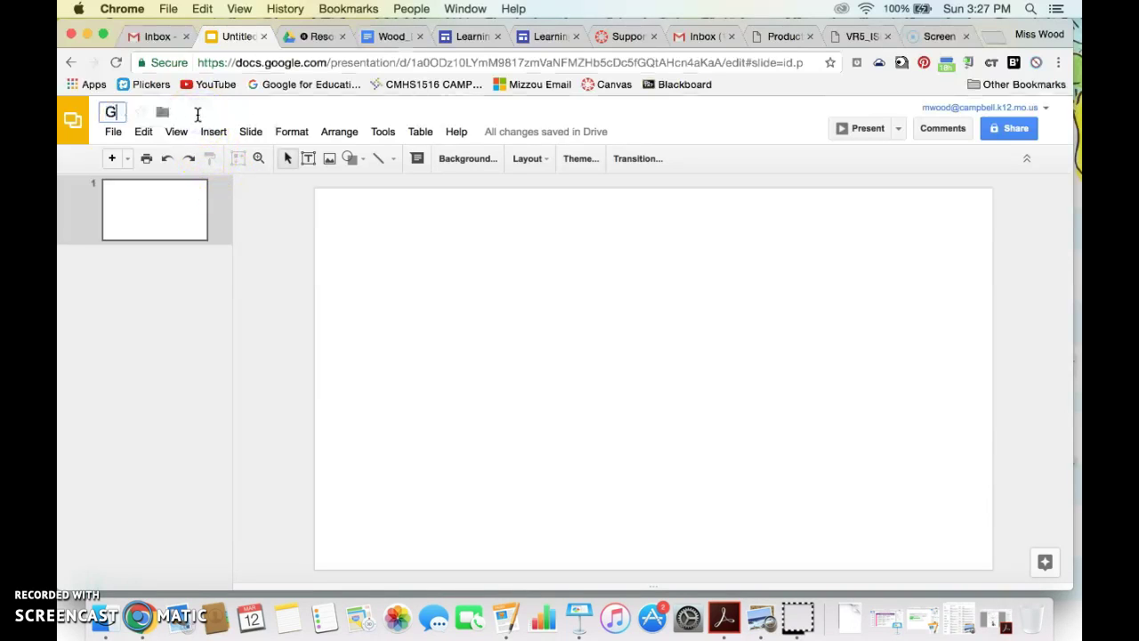
text(oogle Sl)
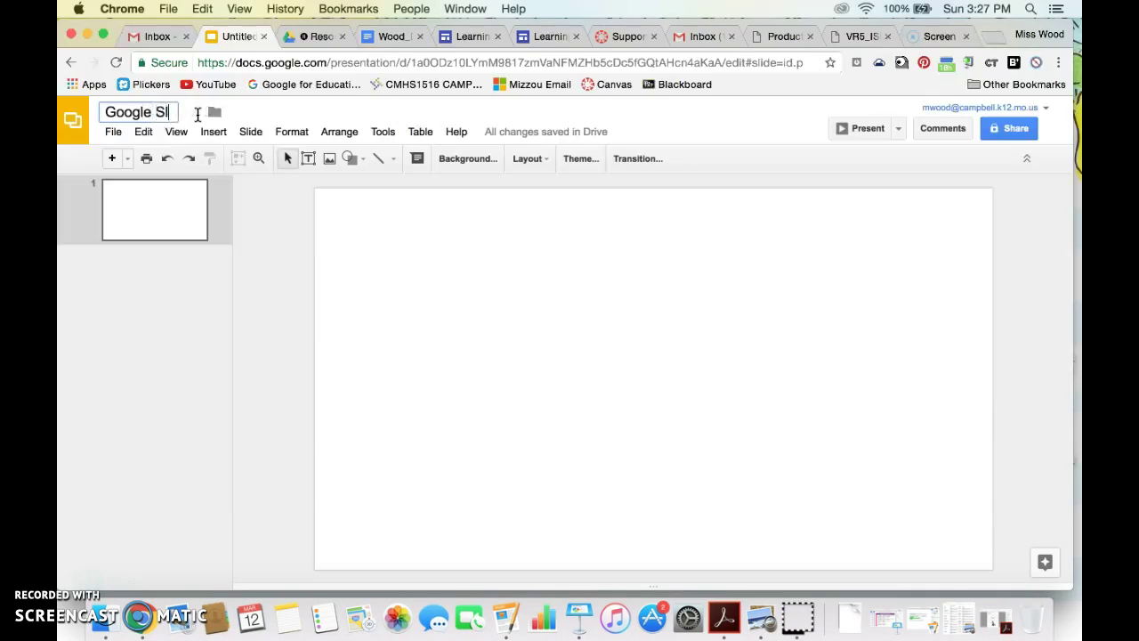
text(ides 101)
key(Return)
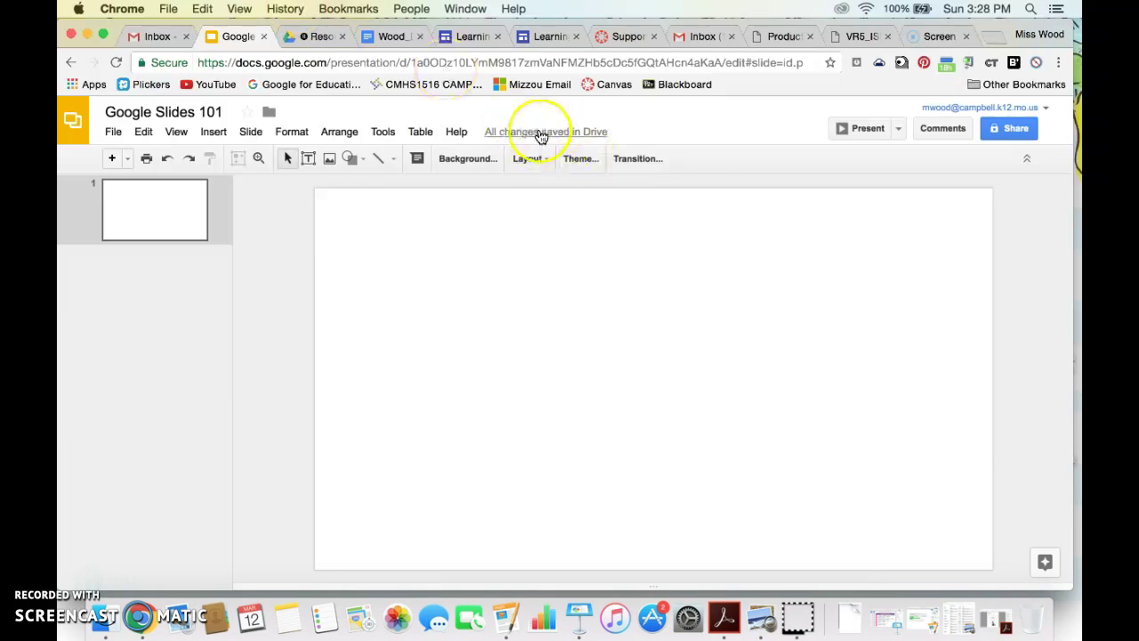
mouse_move(541, 136)
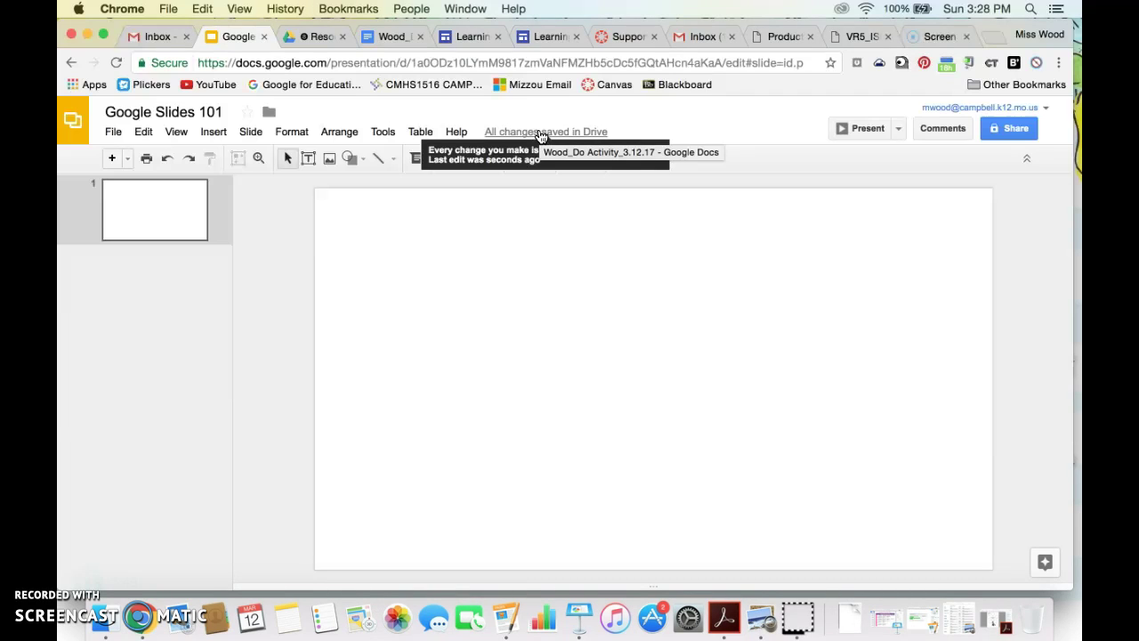
click(580, 138)
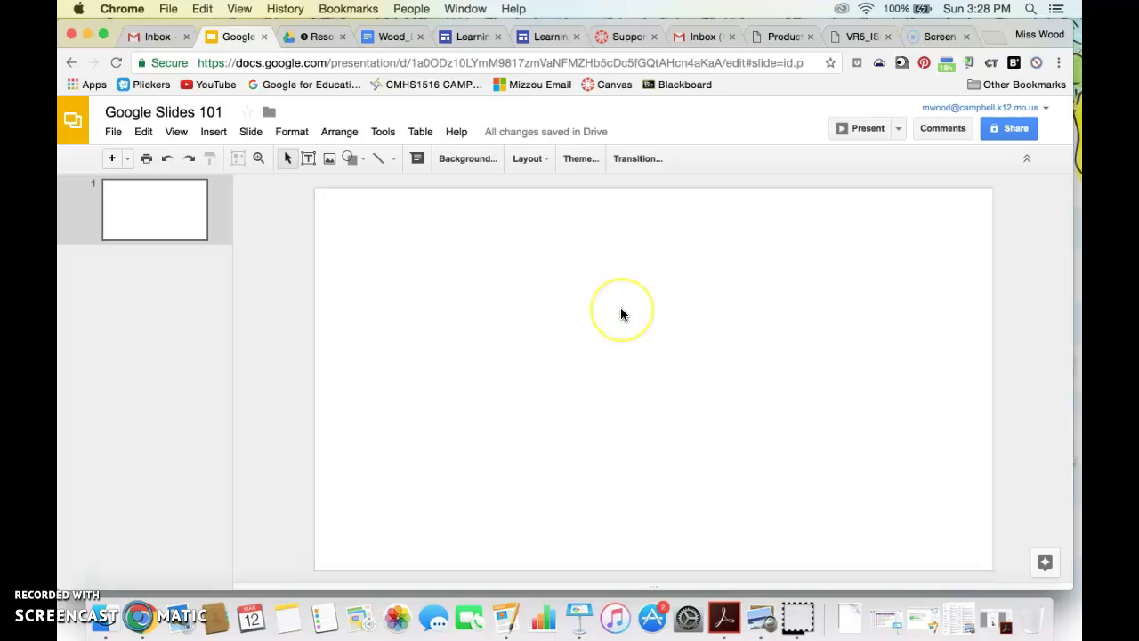
Set slide 1's background to solid grey, then add a second slide
click(476, 166)
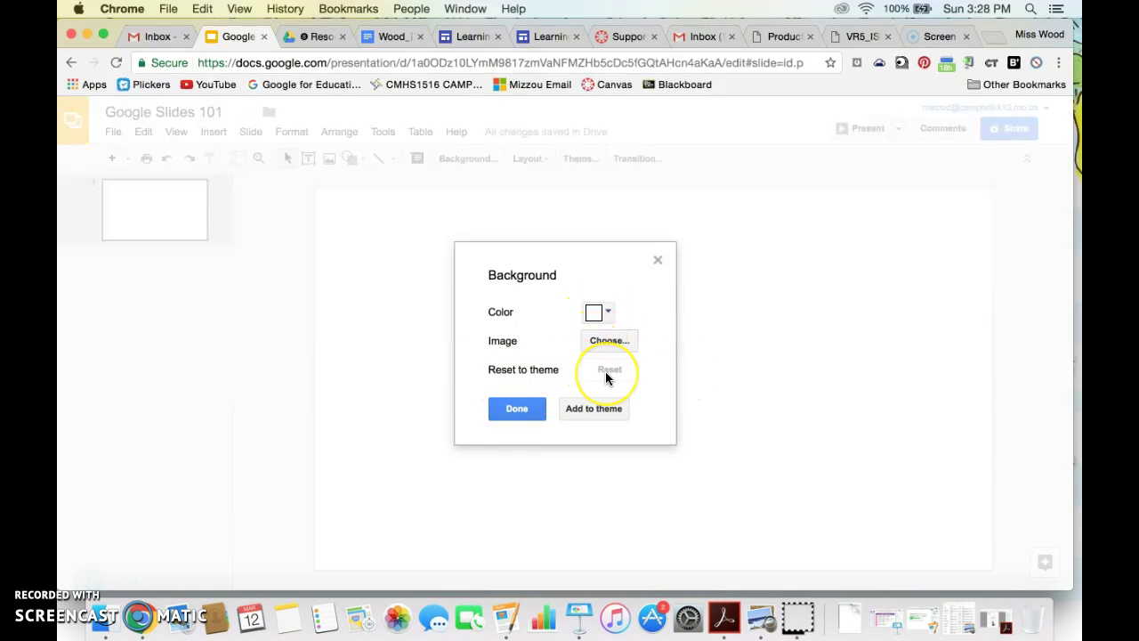
click(595, 313)
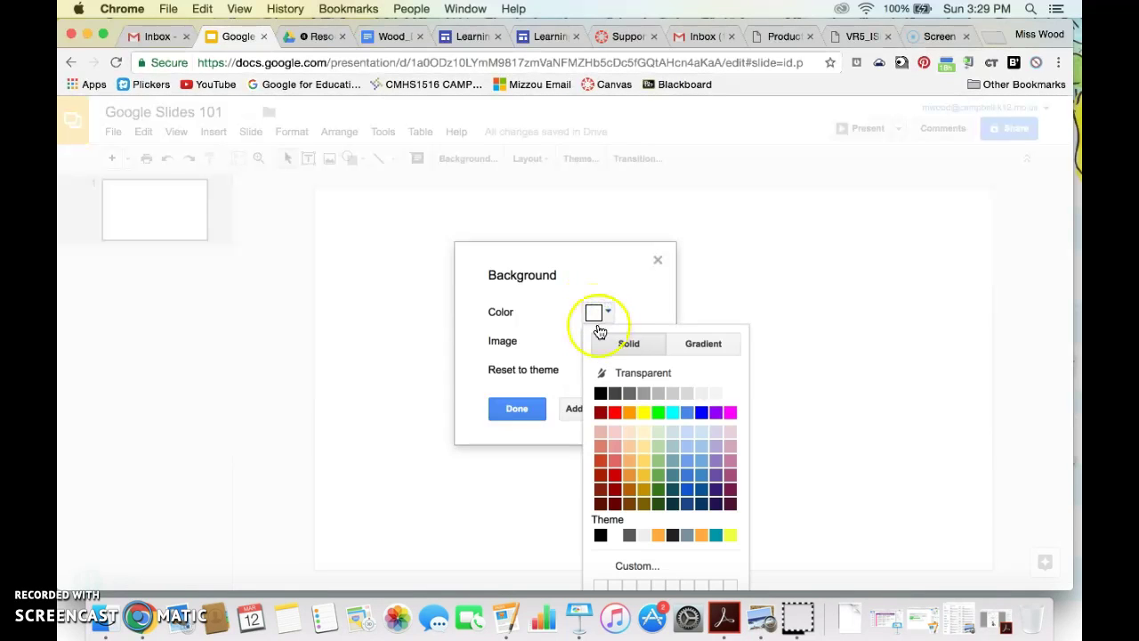
click(715, 342)
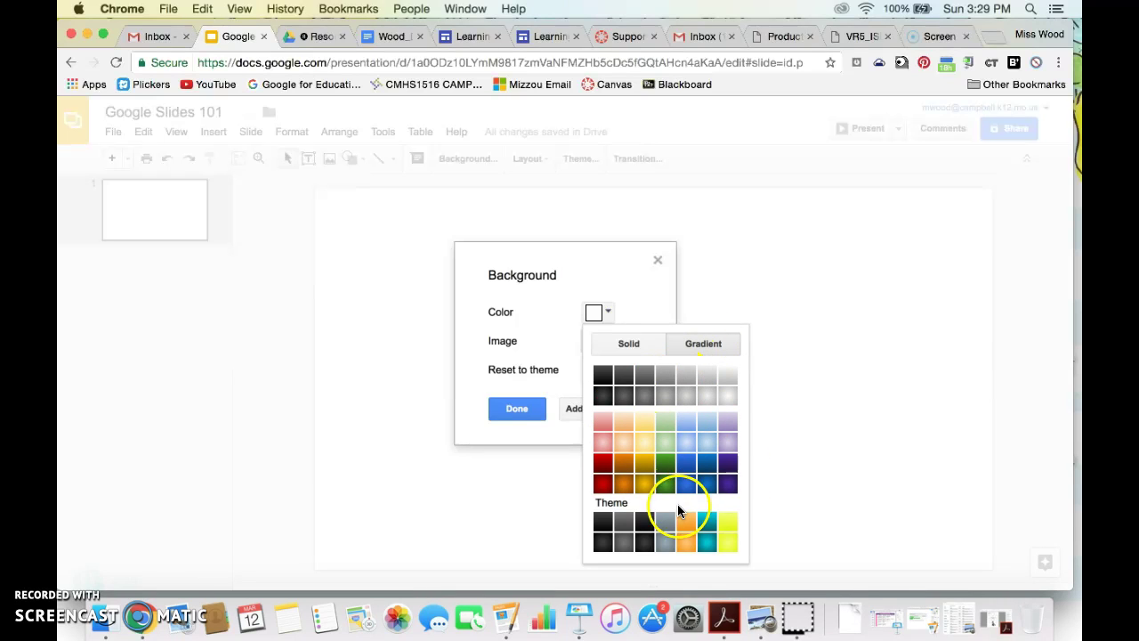
click(610, 345)
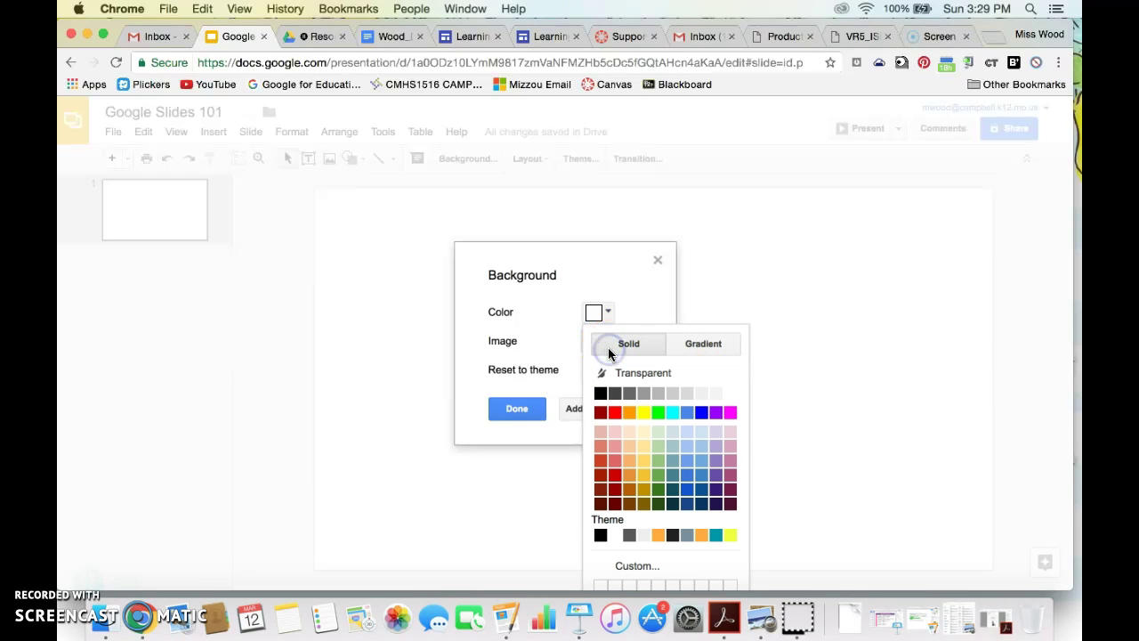
click(642, 395)
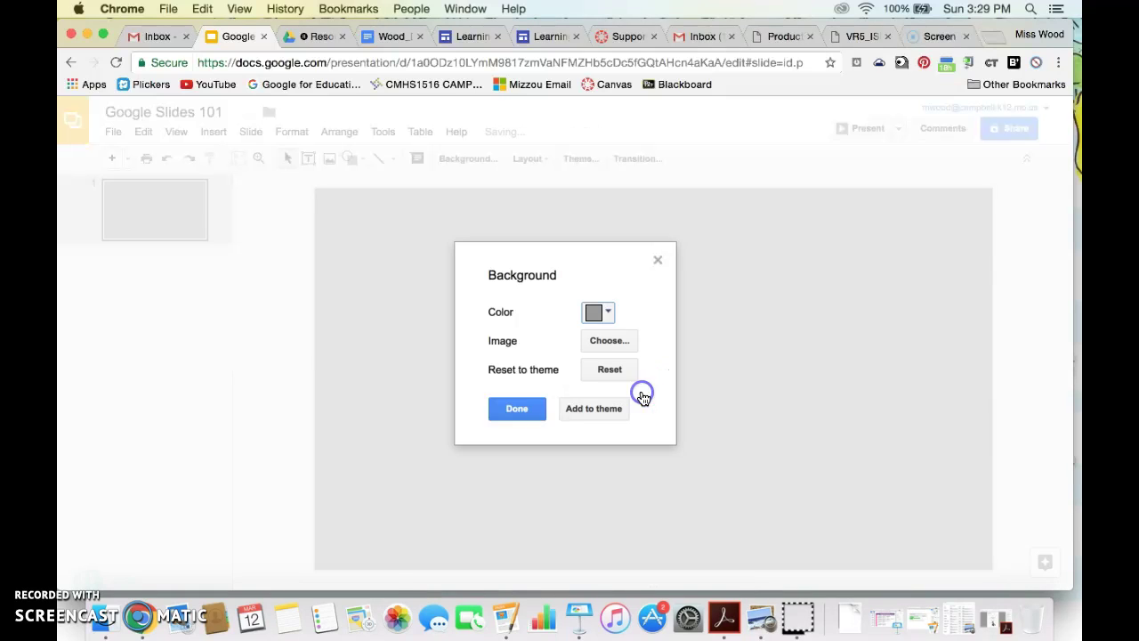
click(520, 411)
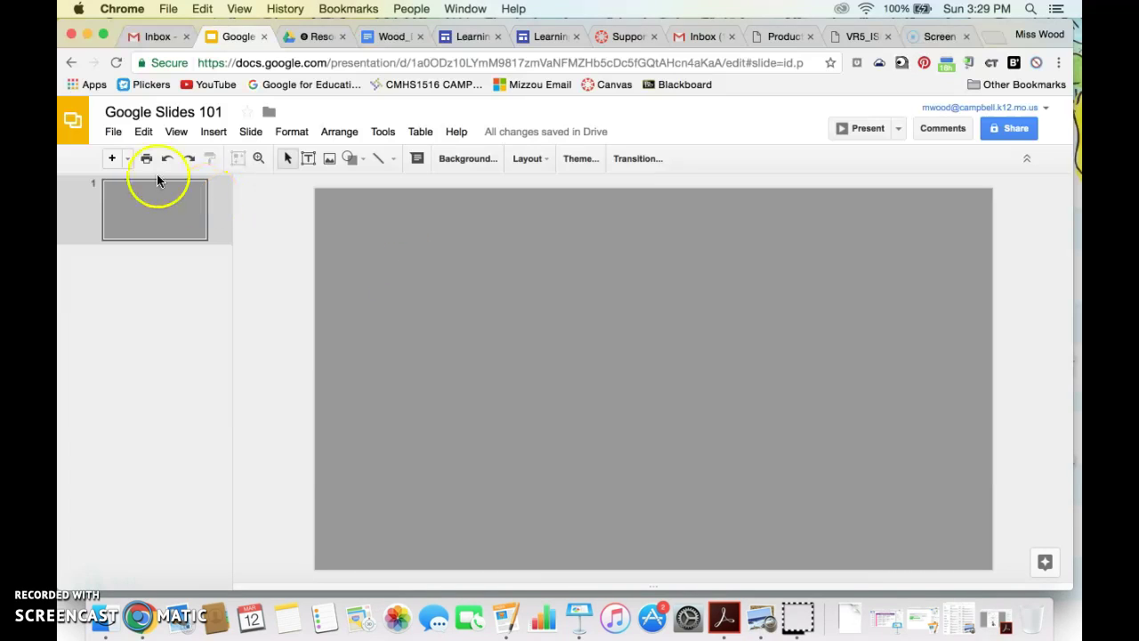
click(113, 159)
Delete the extra second slide and return to slide 1
click(162, 301)
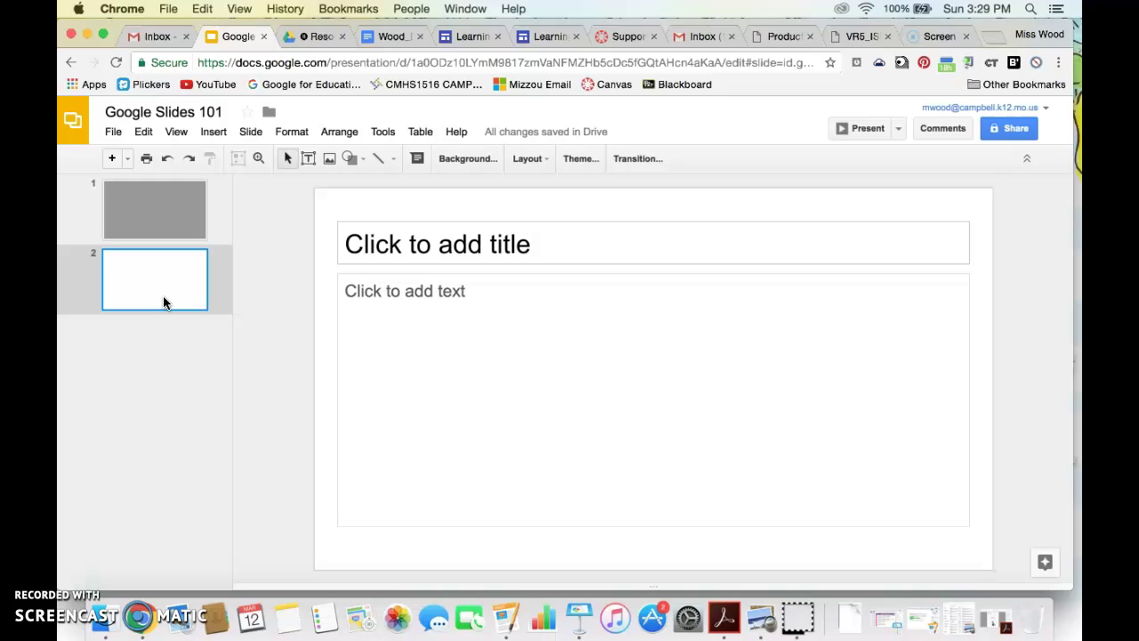
click(112, 210)
click(129, 293)
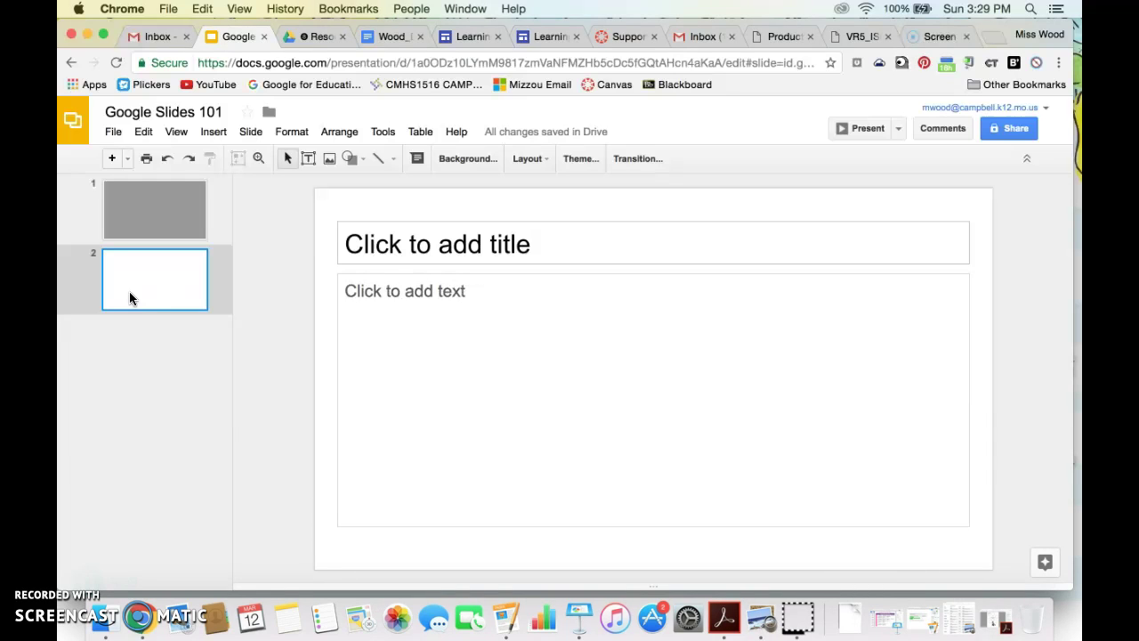
key(Delete)
click(145, 215)
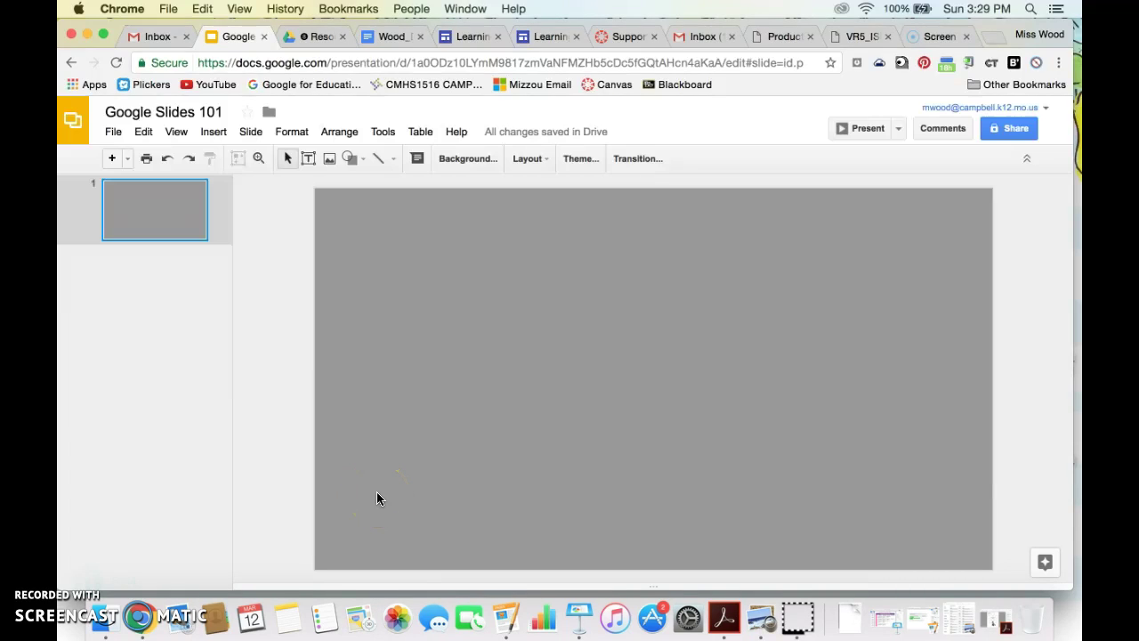
Draw a text box near the top reading 'What are Volcanos?' and open spelling suggestions
click(310, 162)
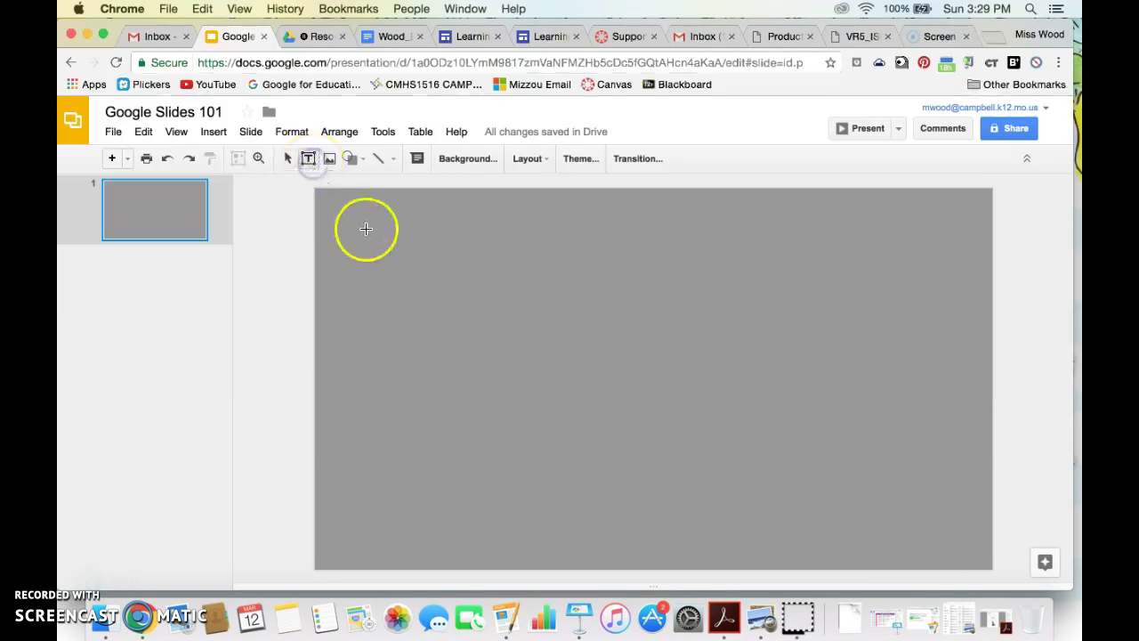
drag(368, 230, 774, 357)
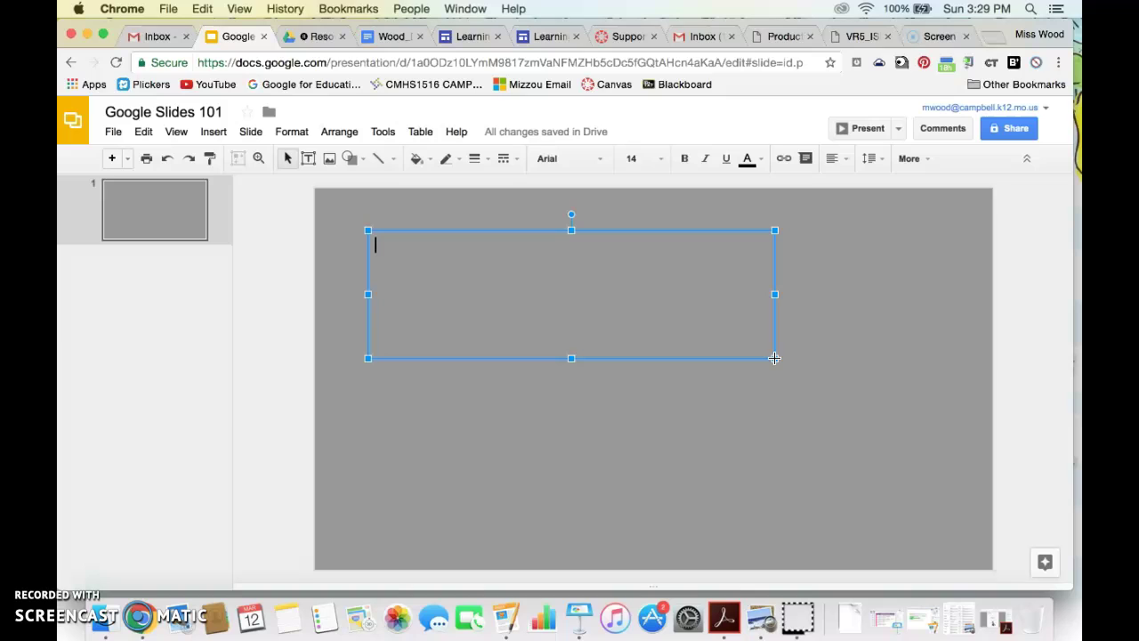
text(What)
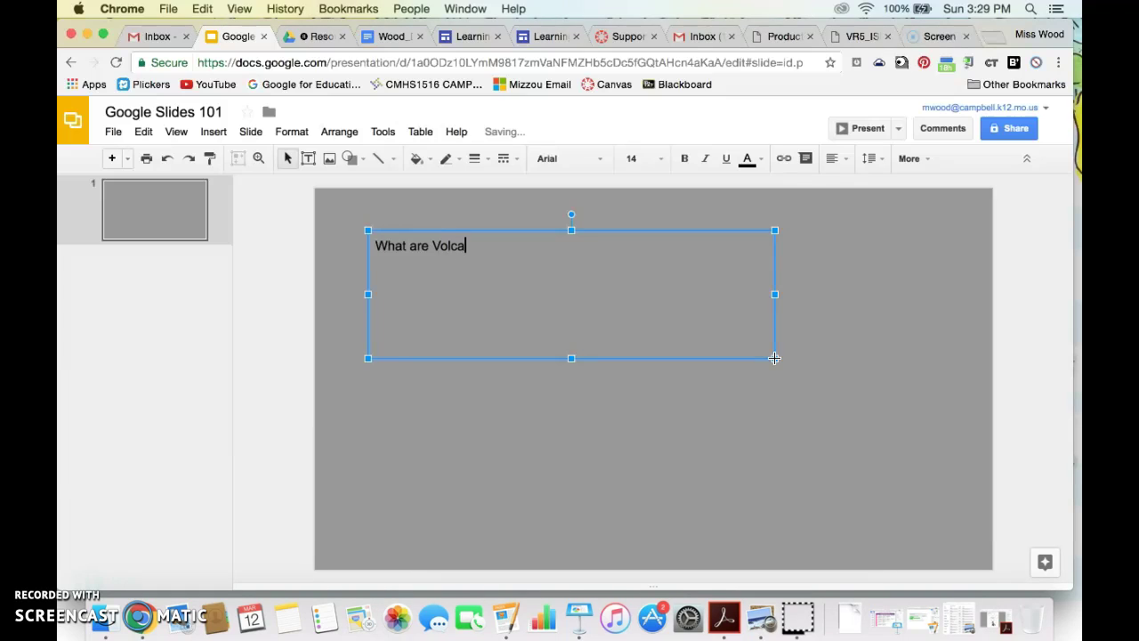
text(are Volcanos?)
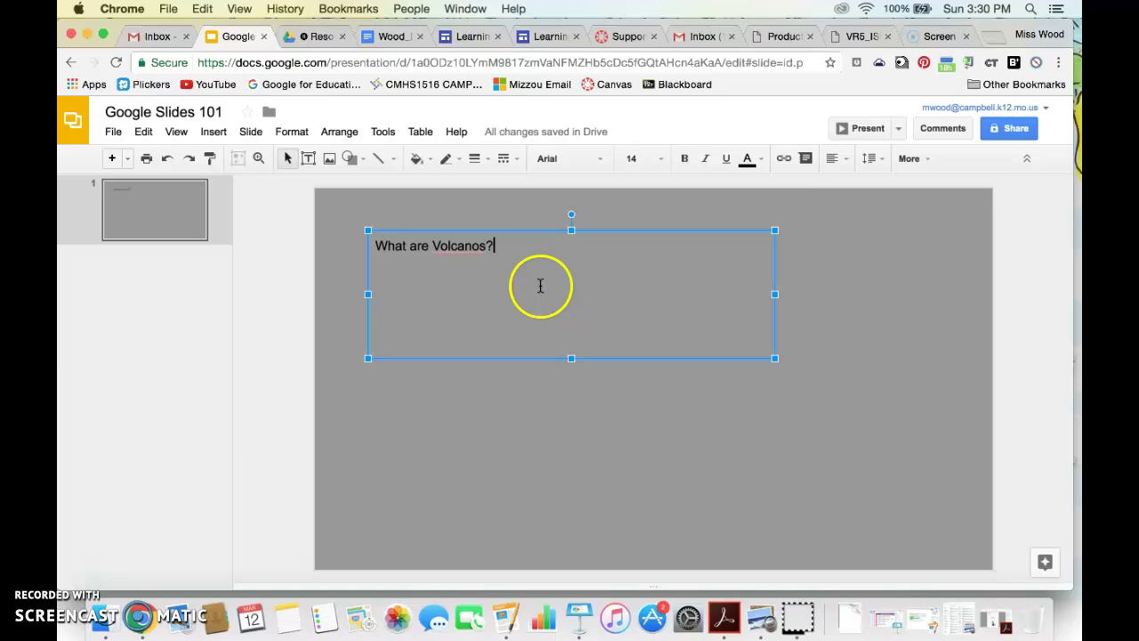
right_click(475, 248)
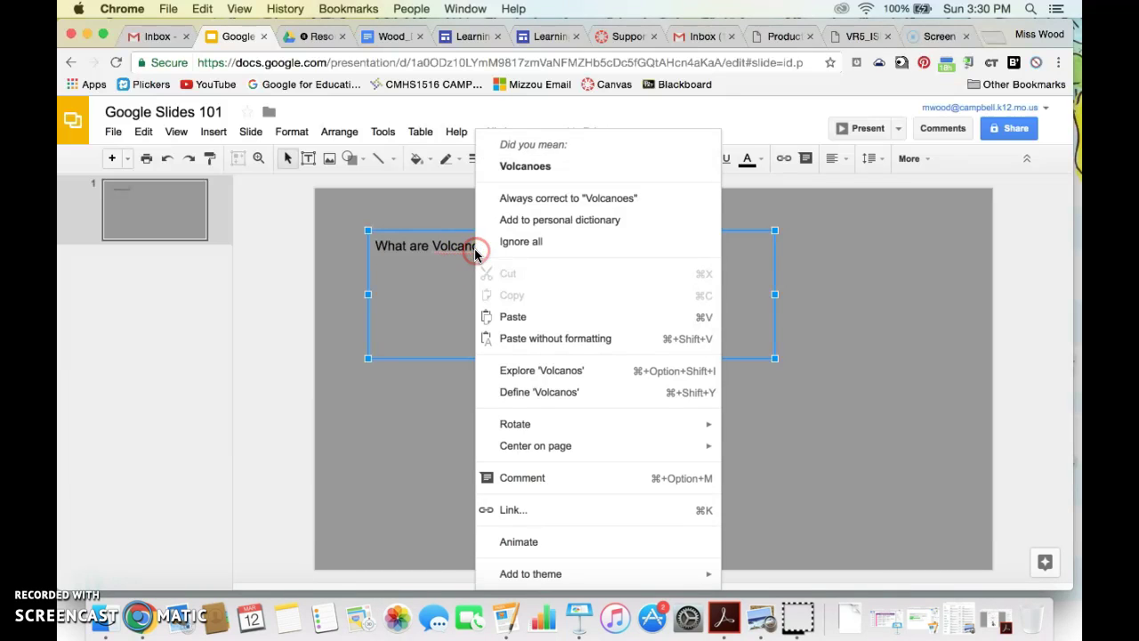
Correct the spelling to 'Volcanoes' and set the heading font to Amatic SC
click(516, 171)
click(535, 451)
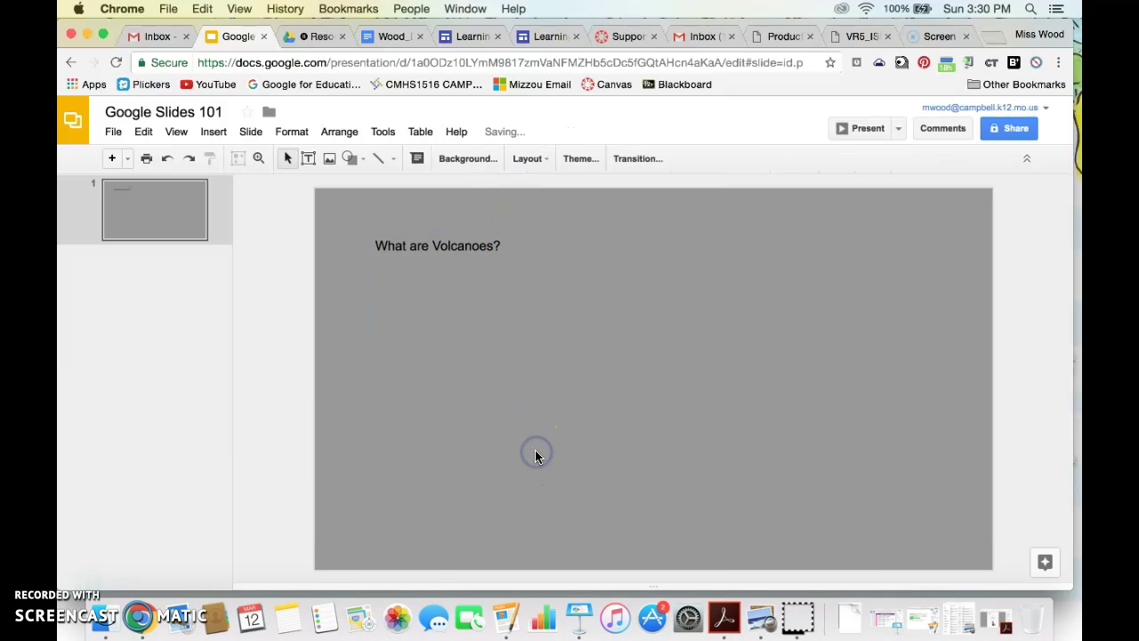
triple_click(440, 246)
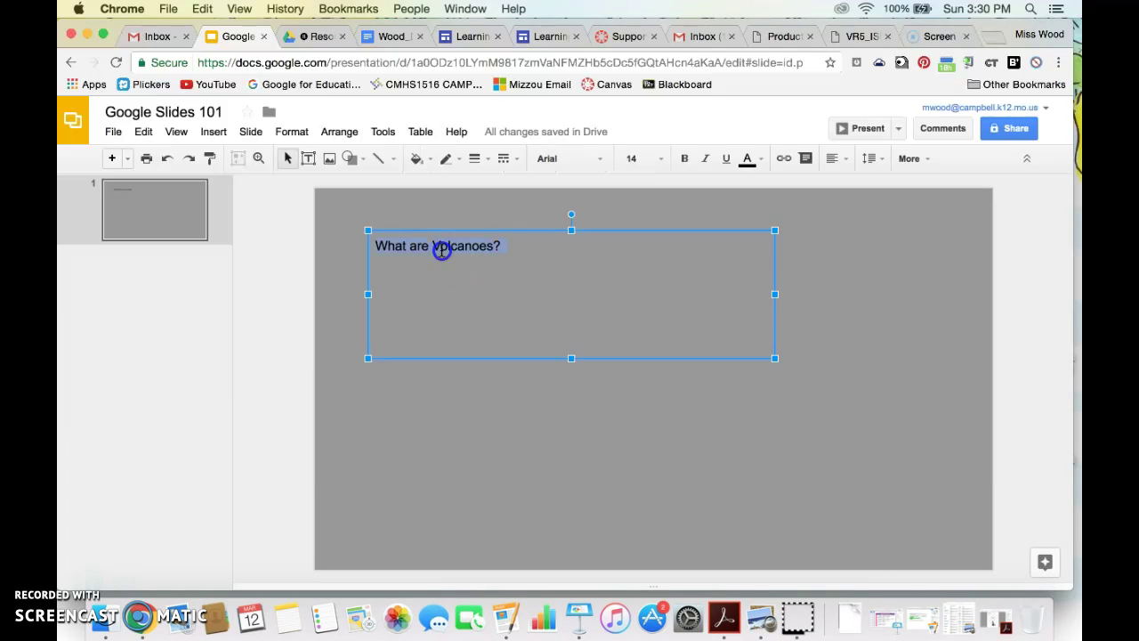
click(600, 159)
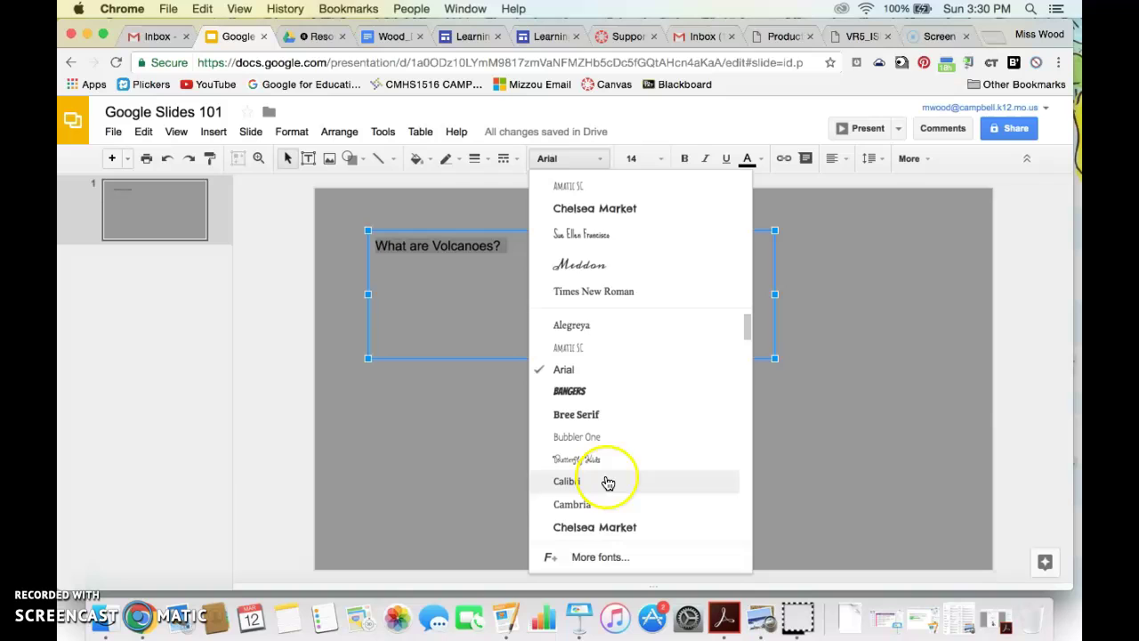
click(605, 267)
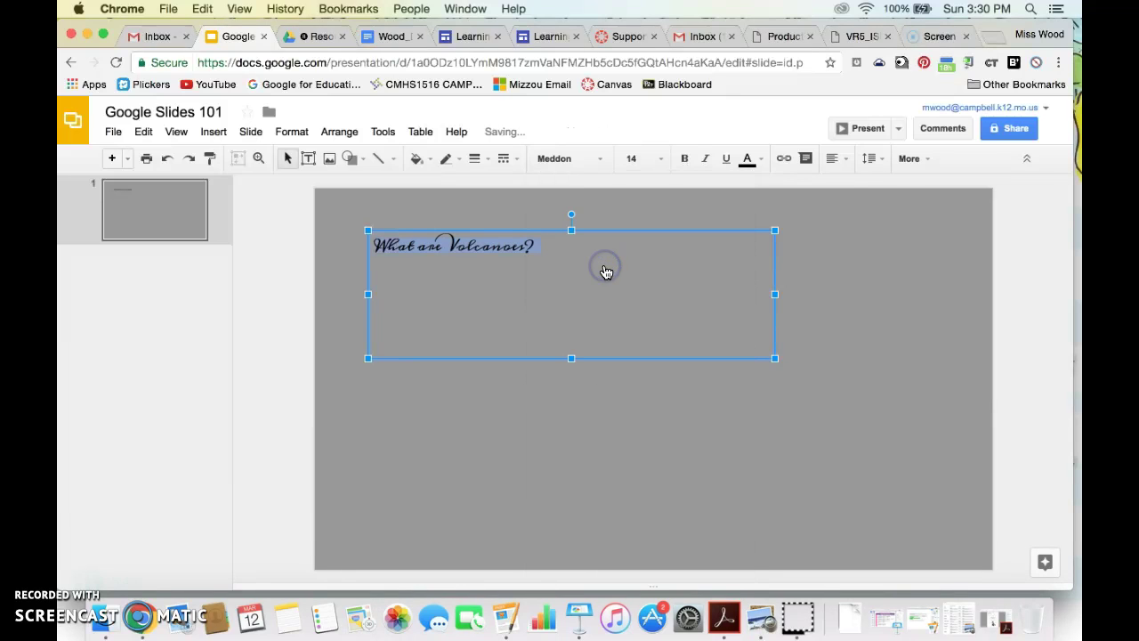
click(591, 159)
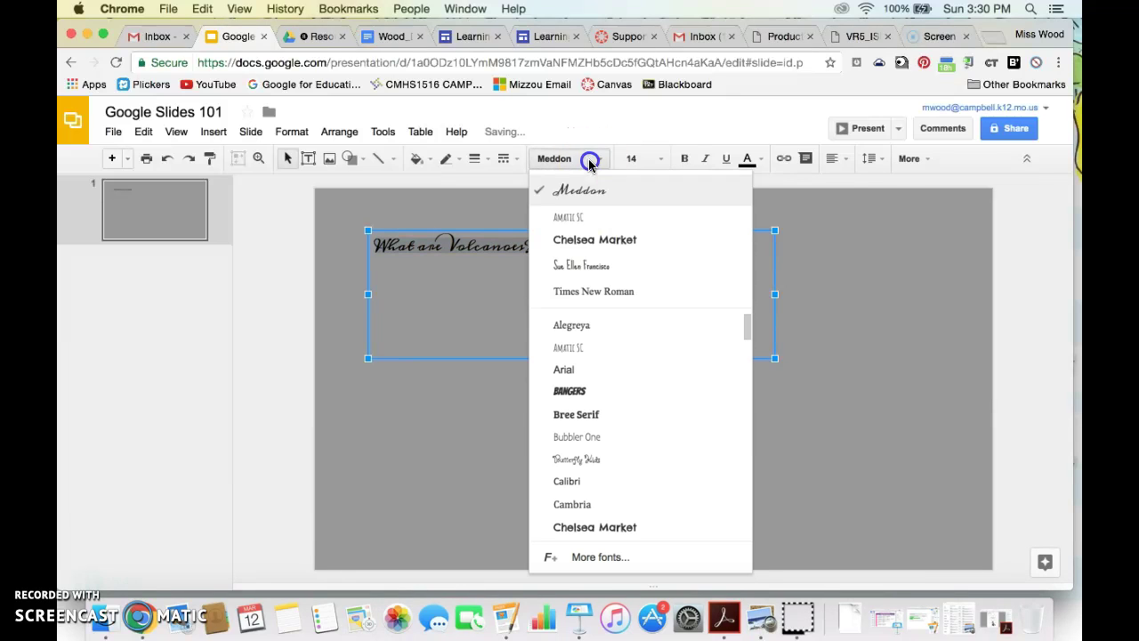
click(600, 217)
Make the heading 48 pt, bold and light yellow
click(657, 164)
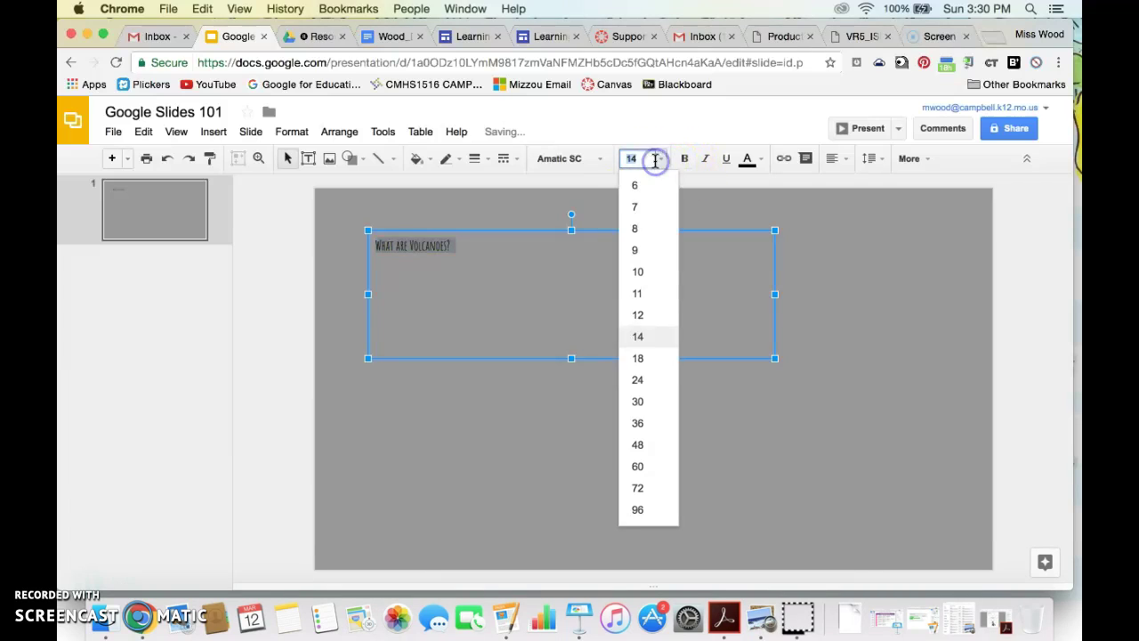
click(648, 442)
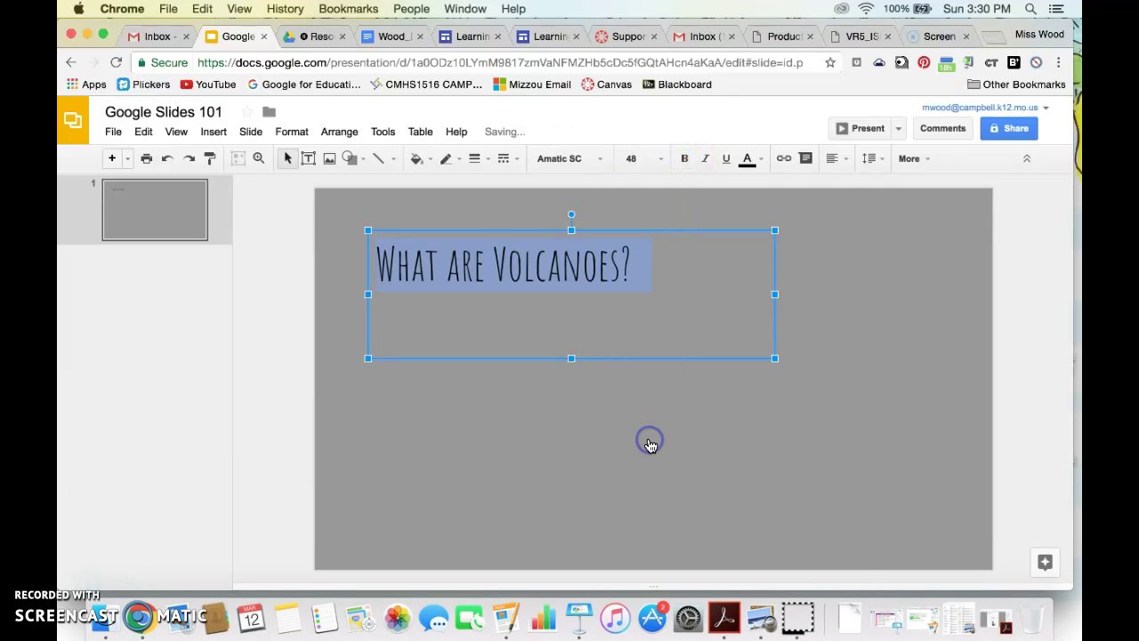
click(841, 471)
triple_click(543, 258)
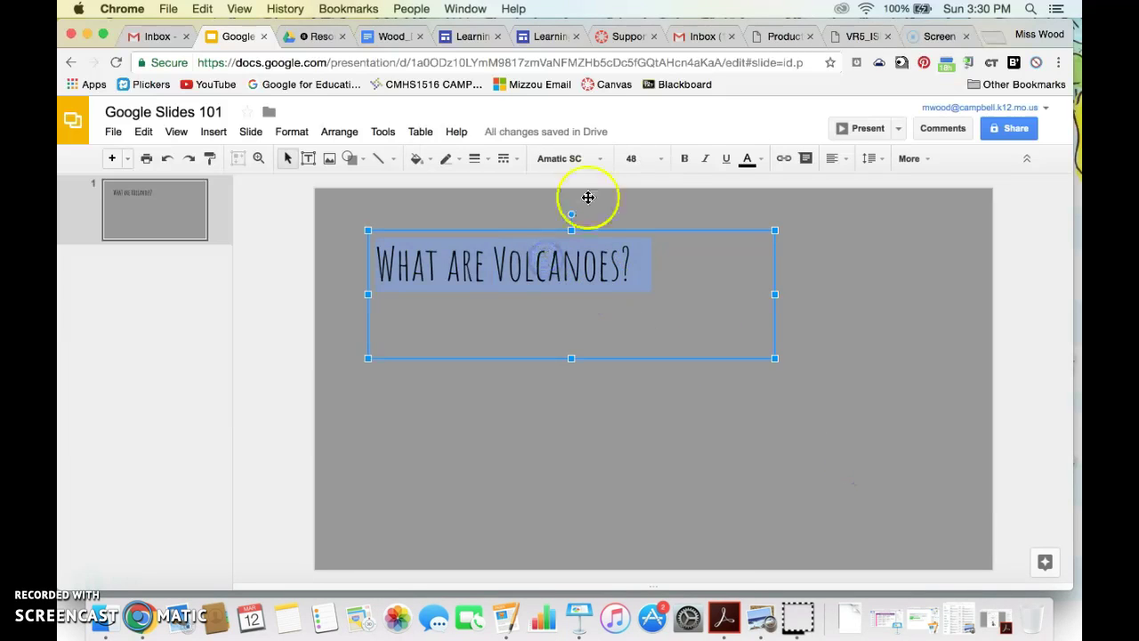
click(684, 158)
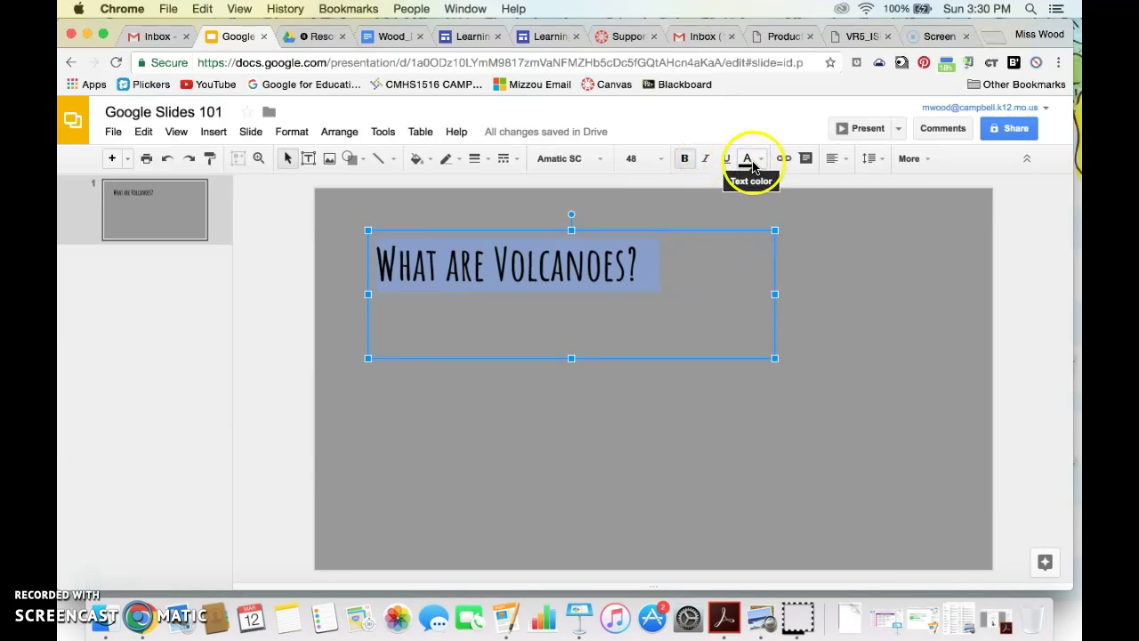
click(748, 160)
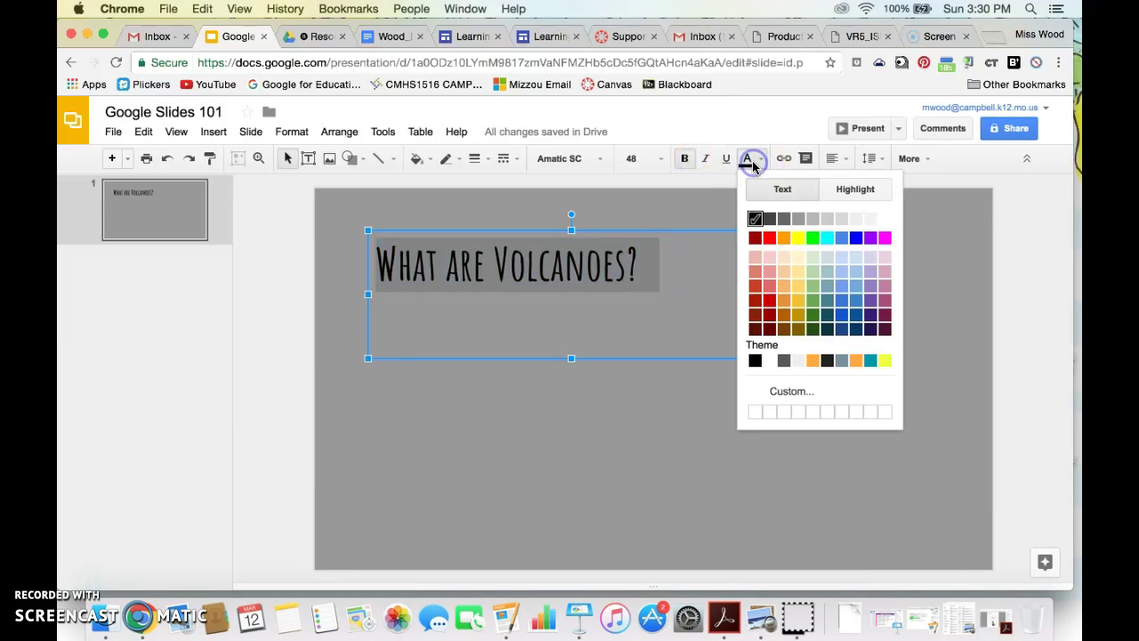
click(801, 275)
click(827, 285)
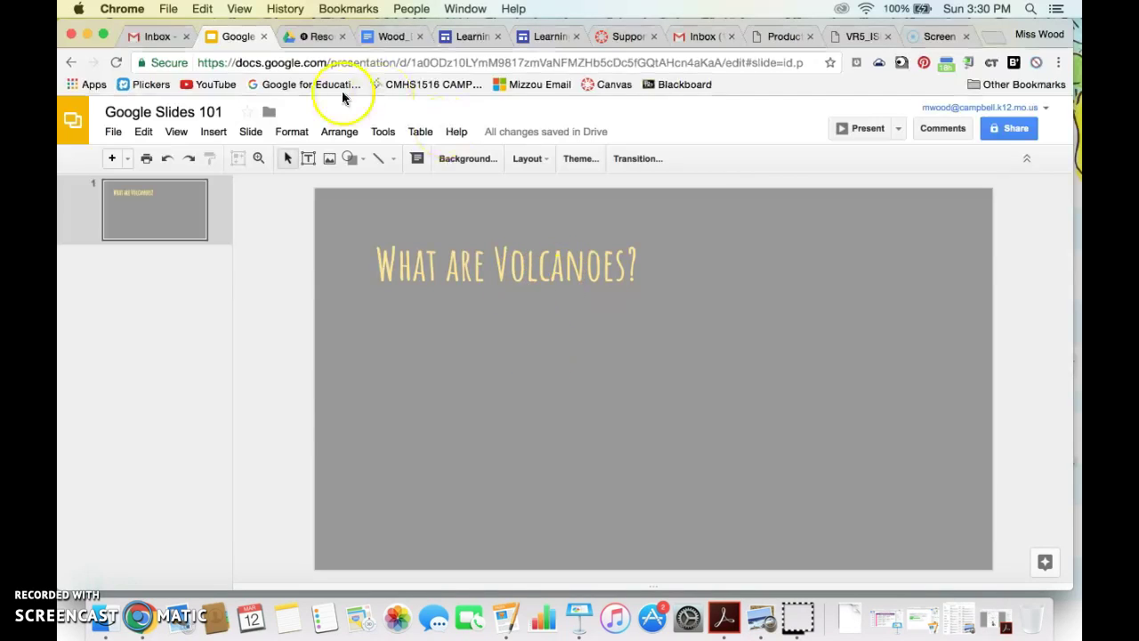
Insert word art 'Wh' and style it bold, light-yellow Amatic SC
click(211, 134)
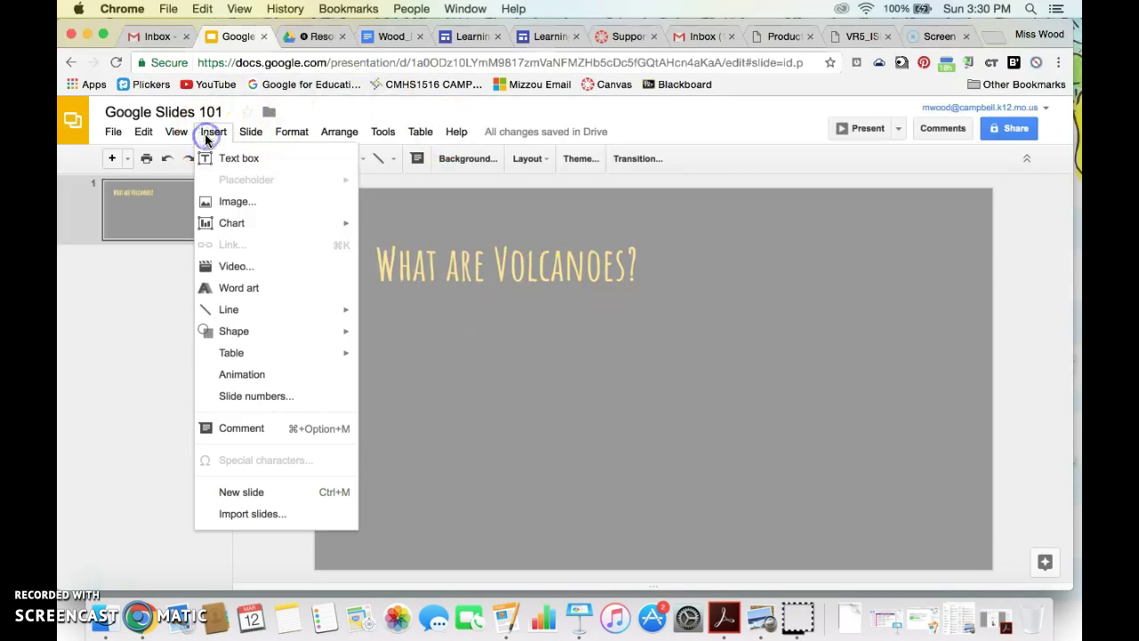
click(240, 290)
text(Wh)
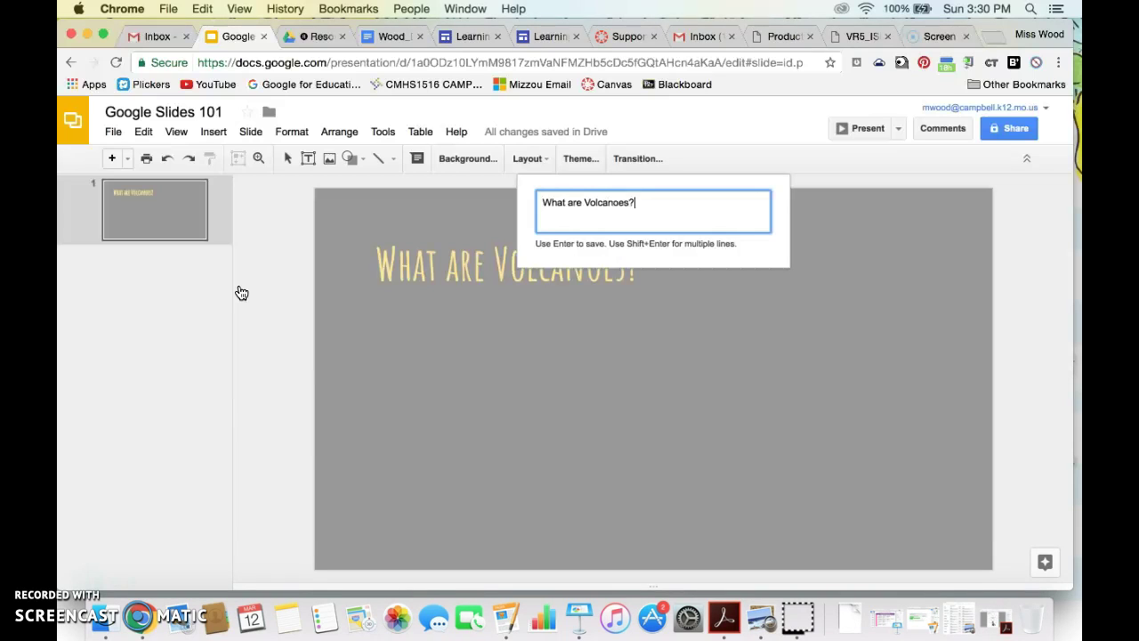
key(Return)
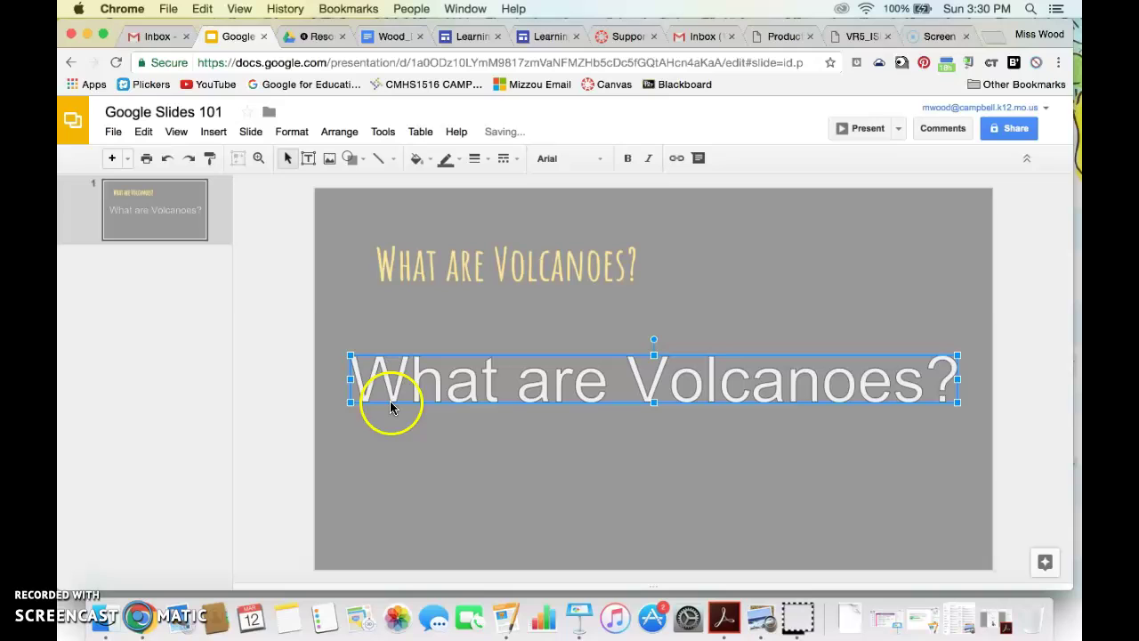
click(569, 373)
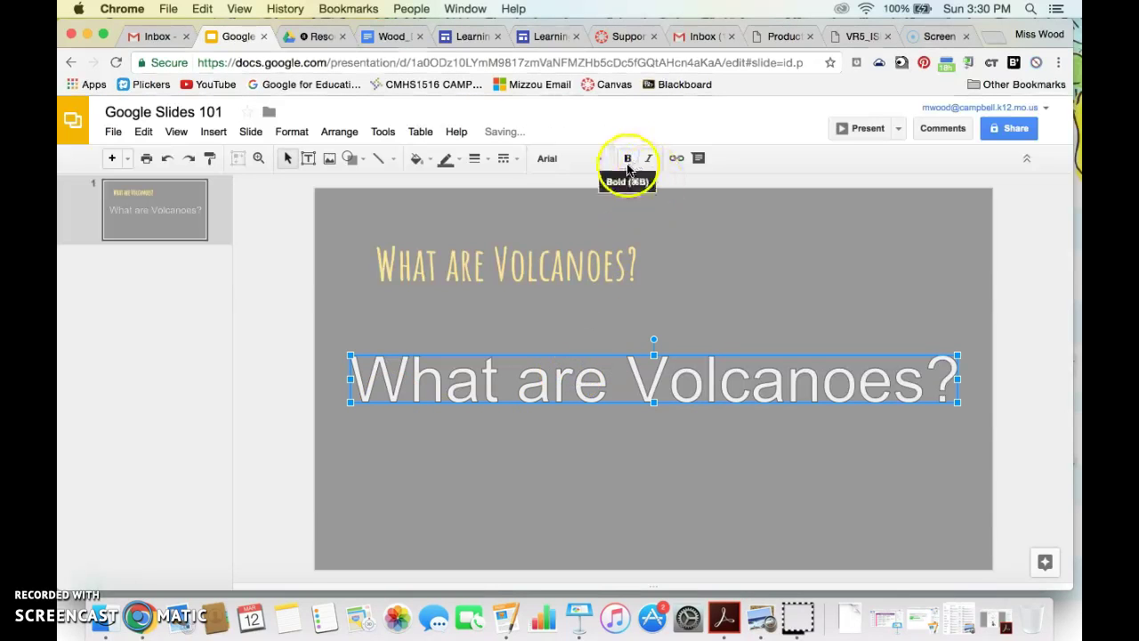
click(571, 160)
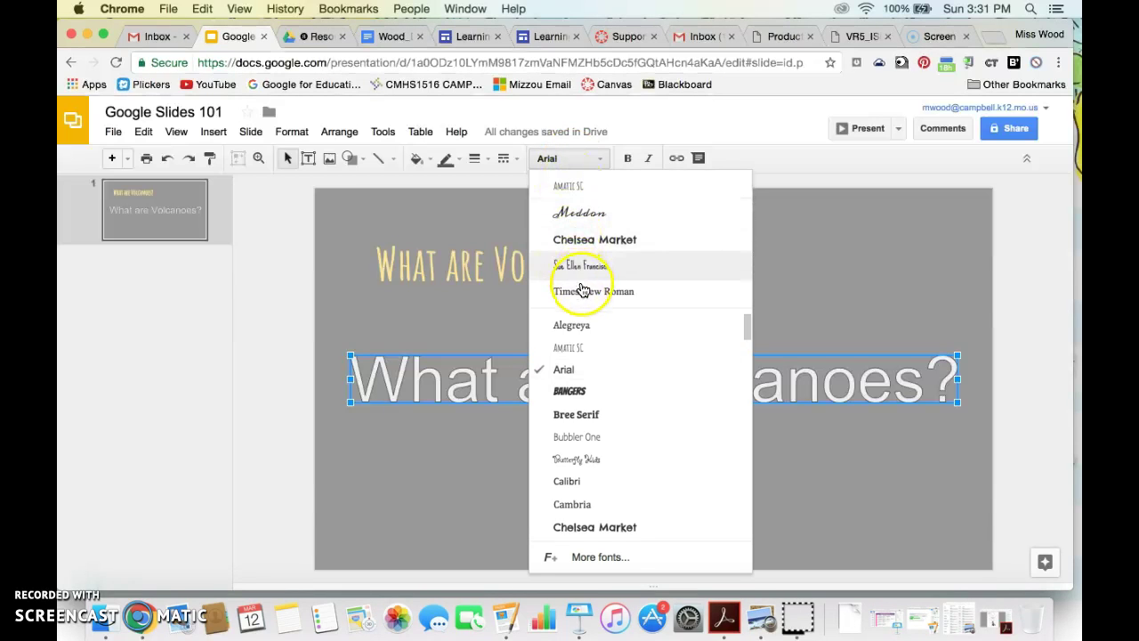
click(599, 359)
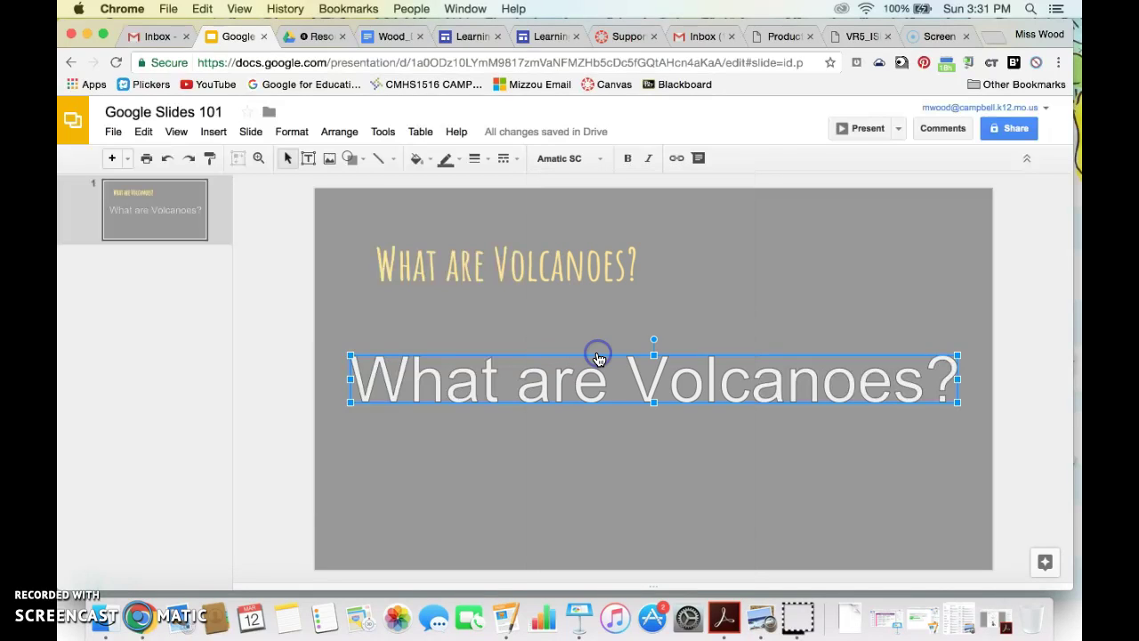
click(627, 157)
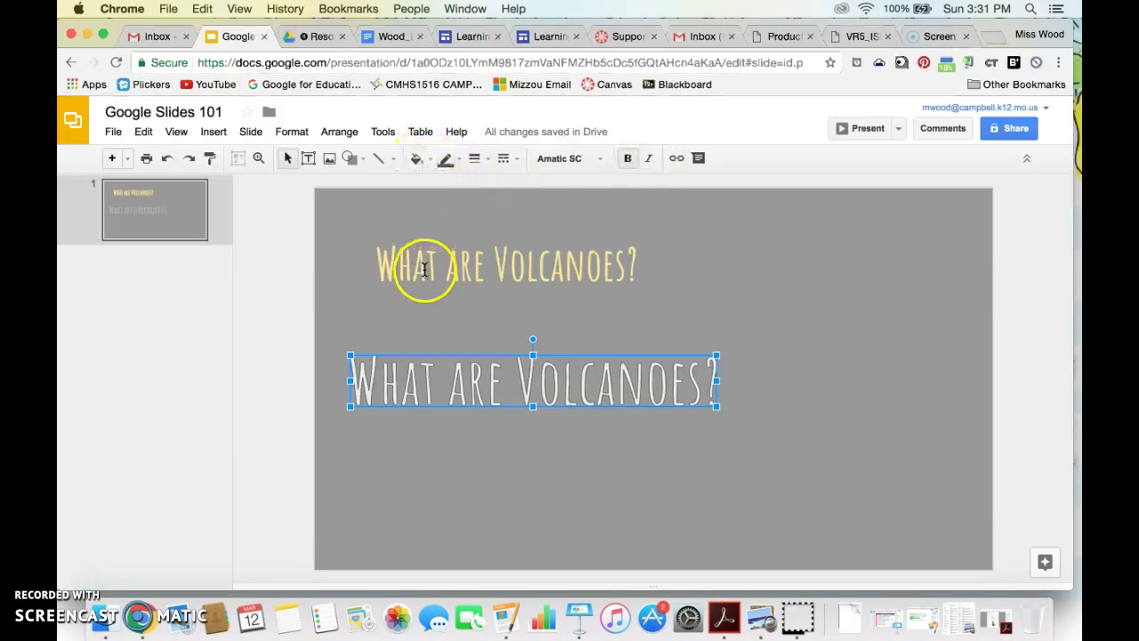
click(420, 159)
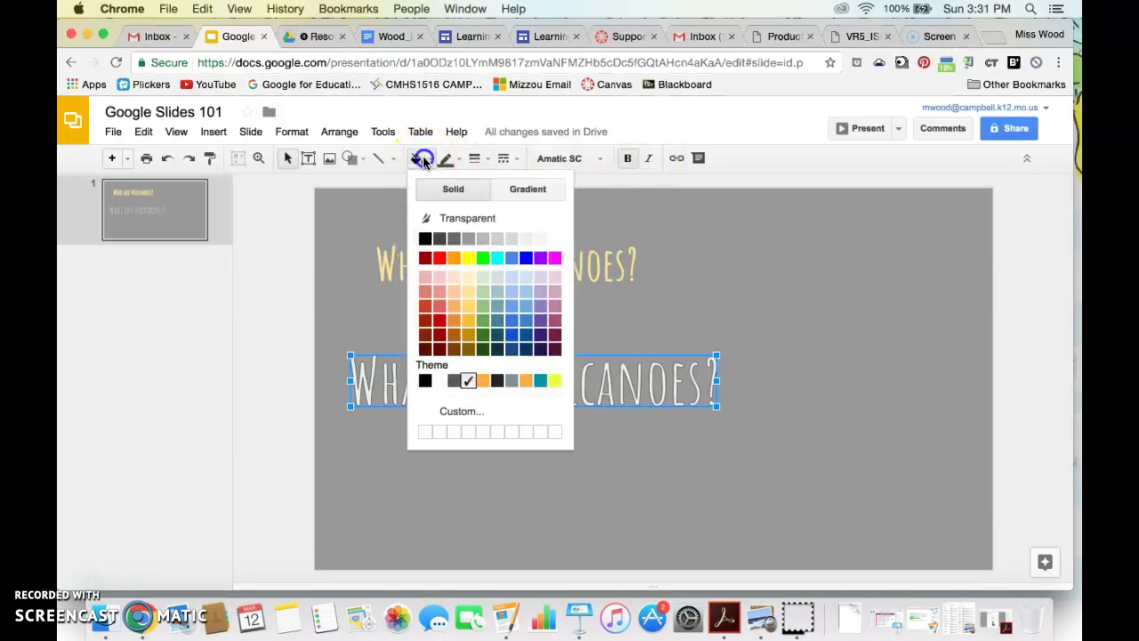
click(469, 284)
Delete the duplicate top title and drag the remaining heading to the slide's top
click(534, 306)
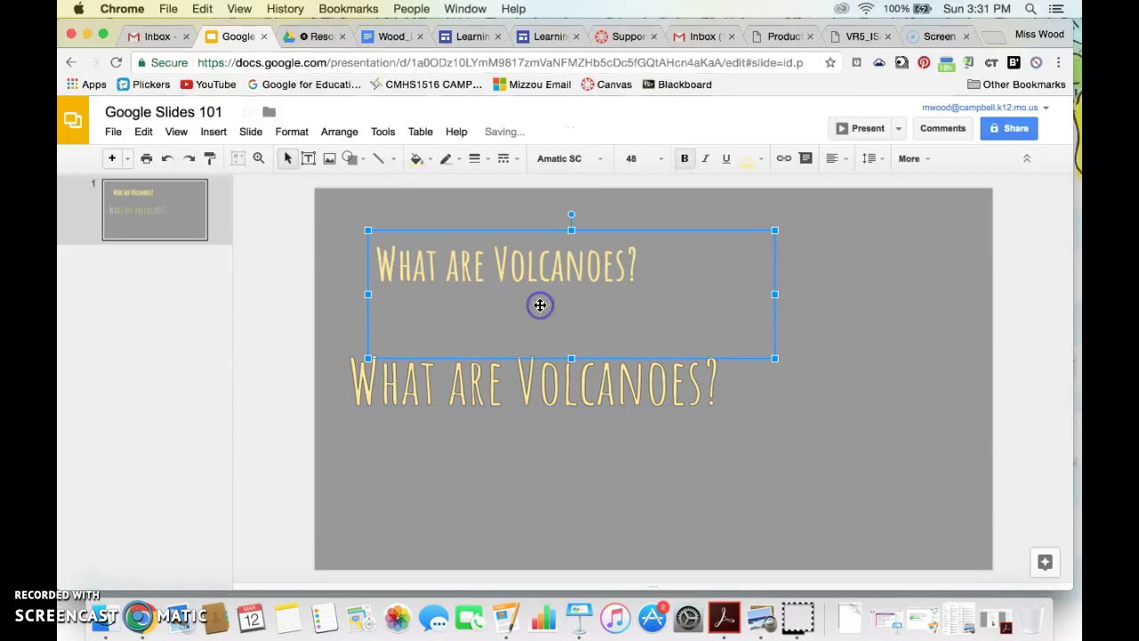
click(572, 383)
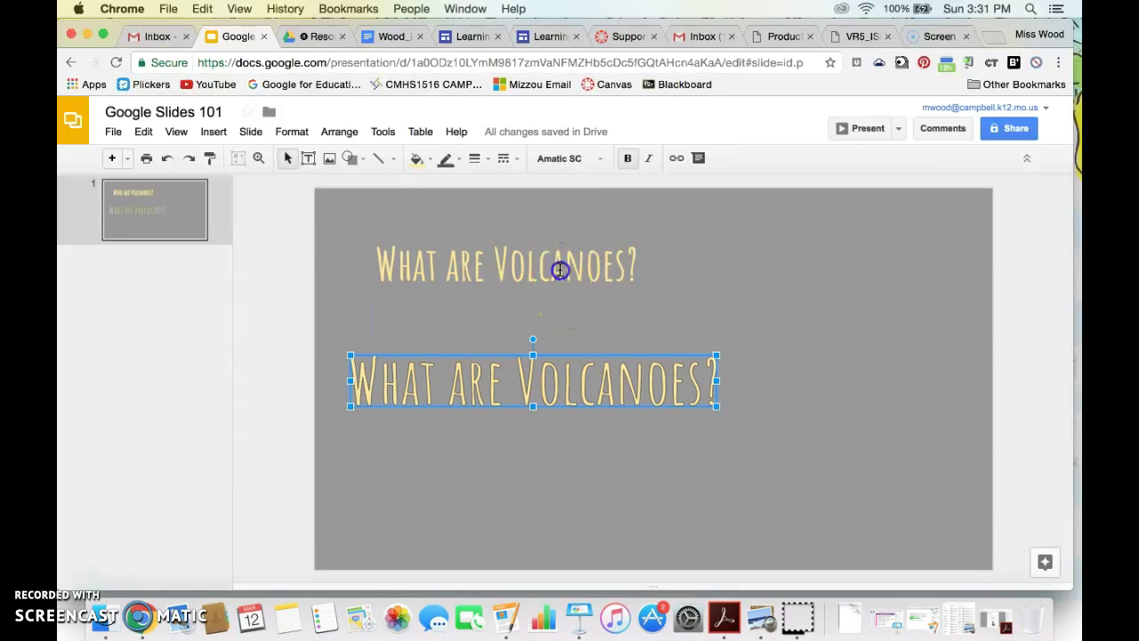
click(560, 270)
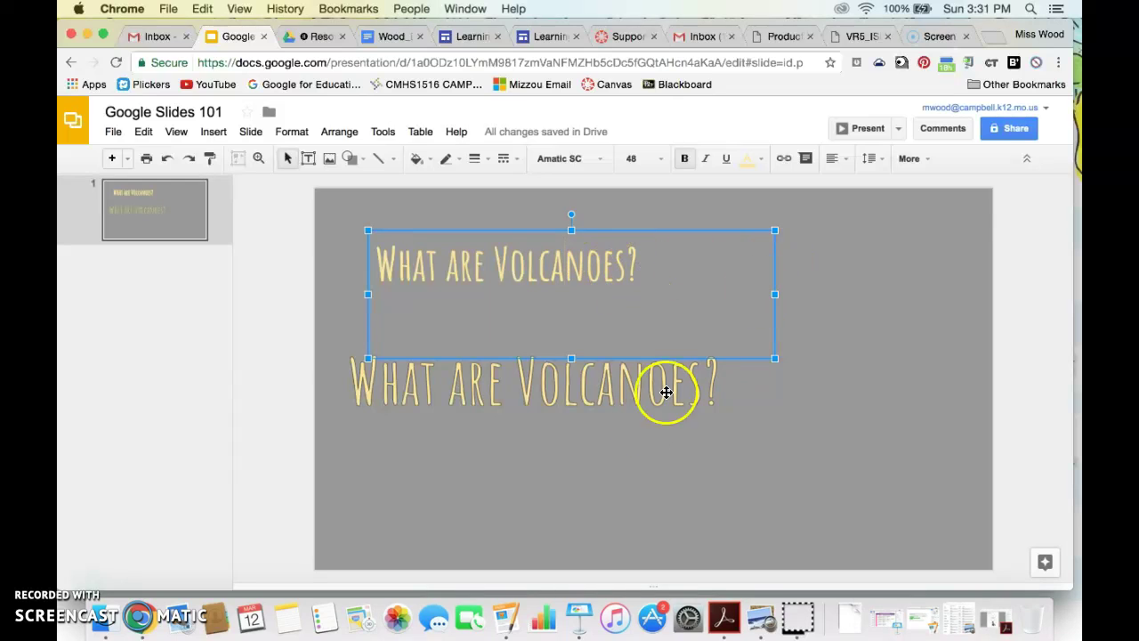
click(806, 246)
click(613, 260)
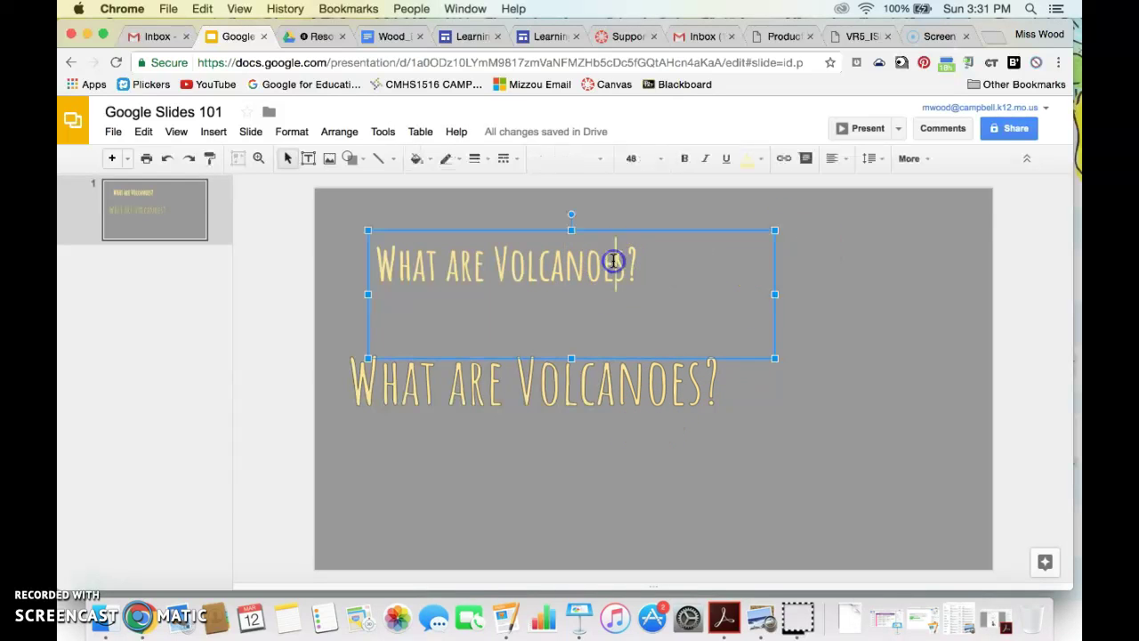
click(610, 231)
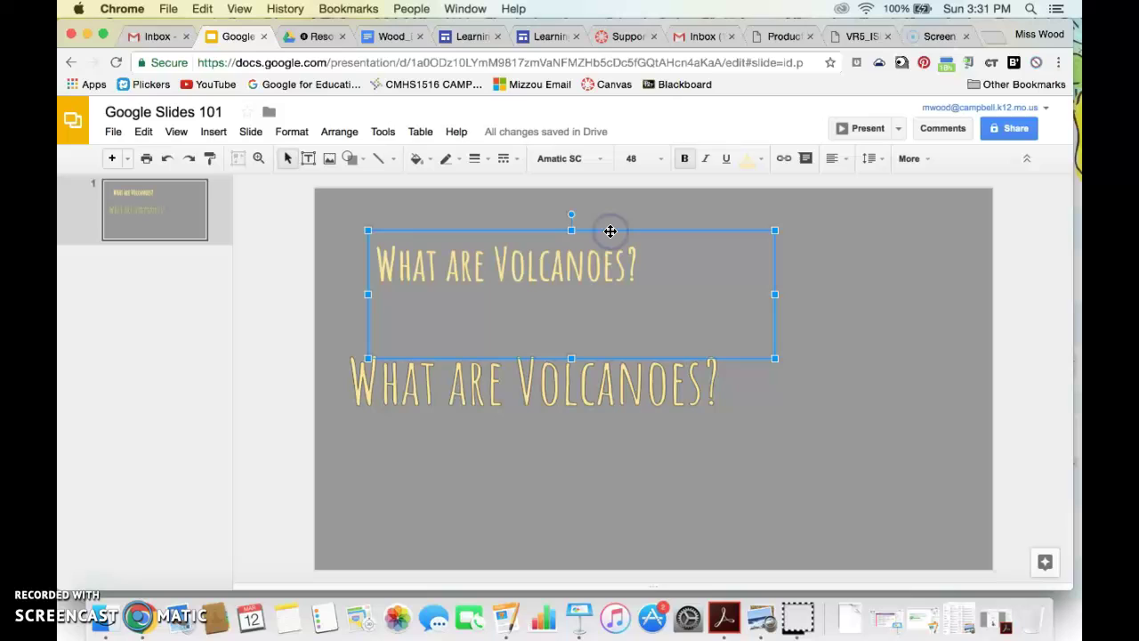
key(BackSpace)
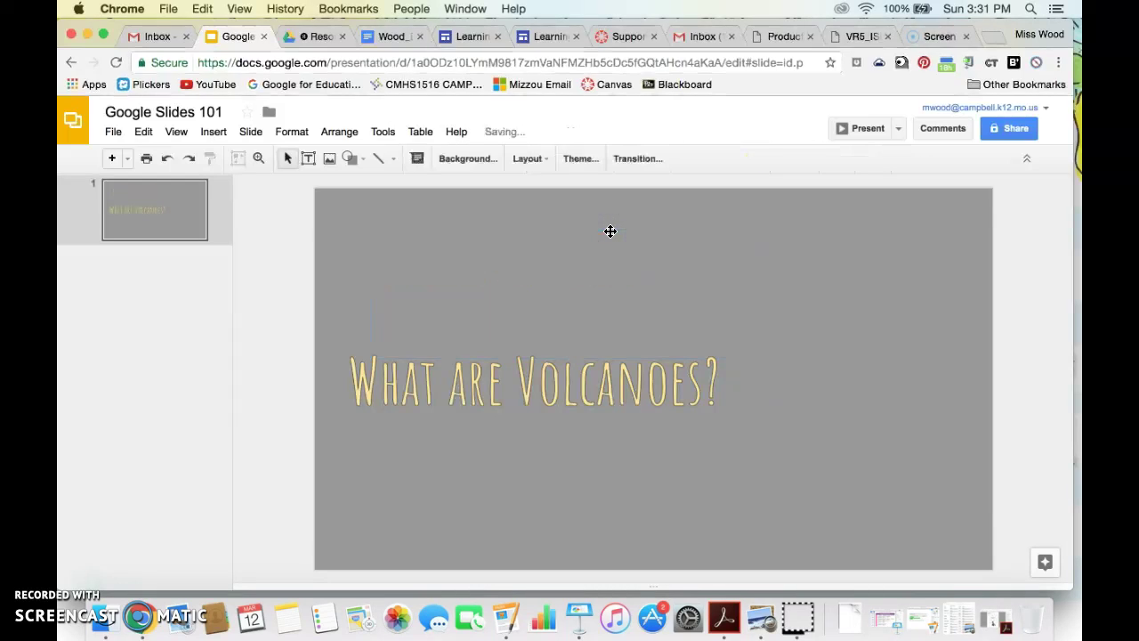
click(572, 386)
drag(567, 356, 553, 208)
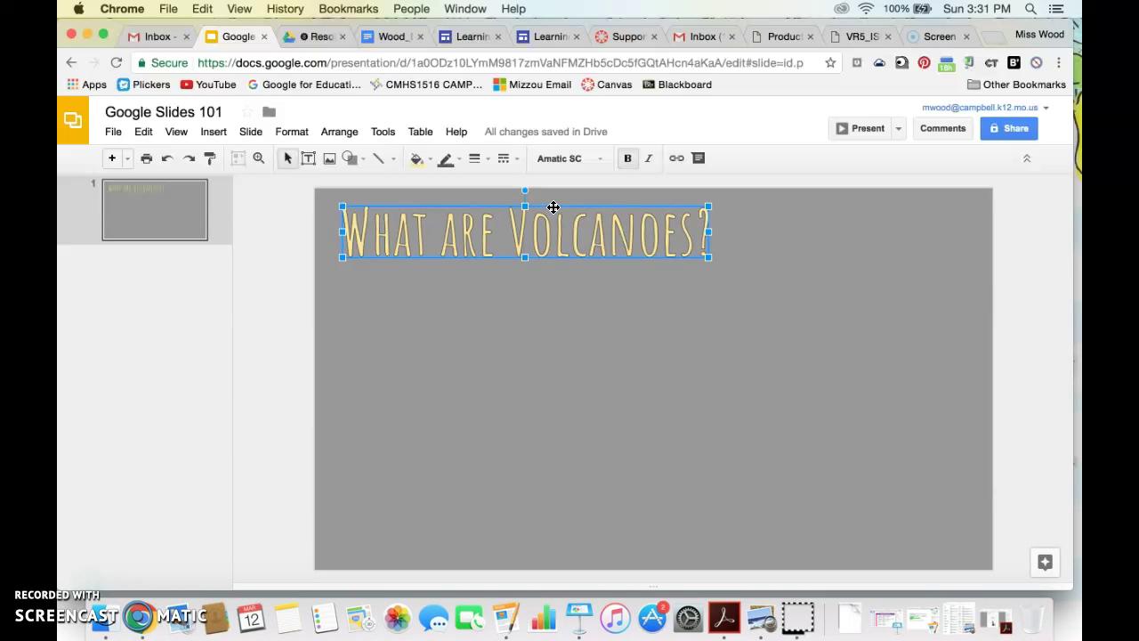
click(566, 343)
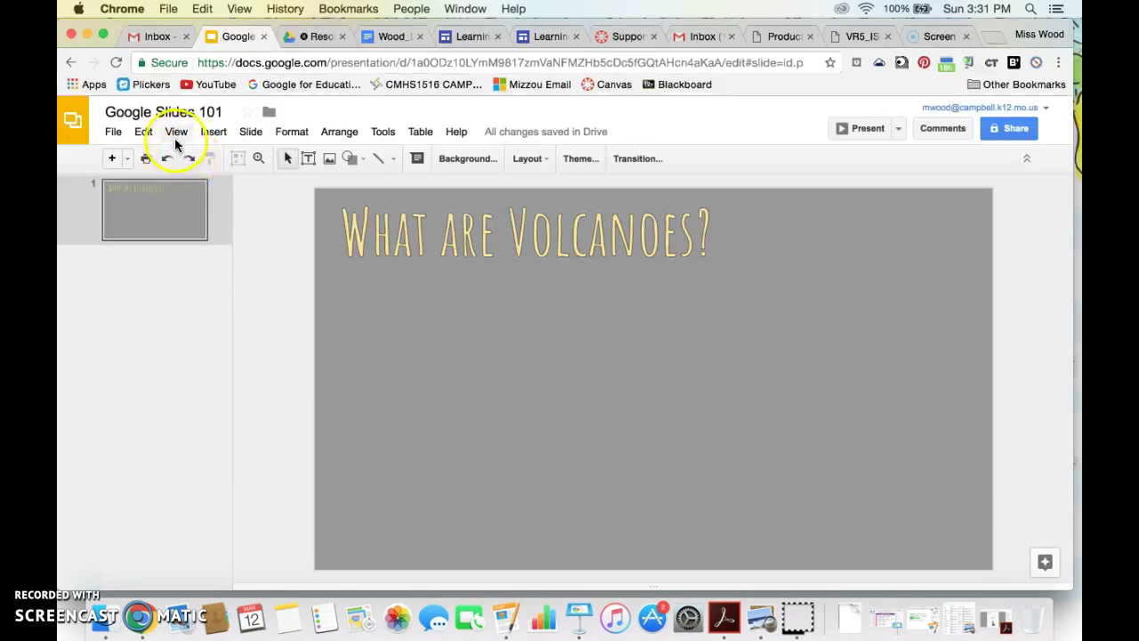
click(216, 135)
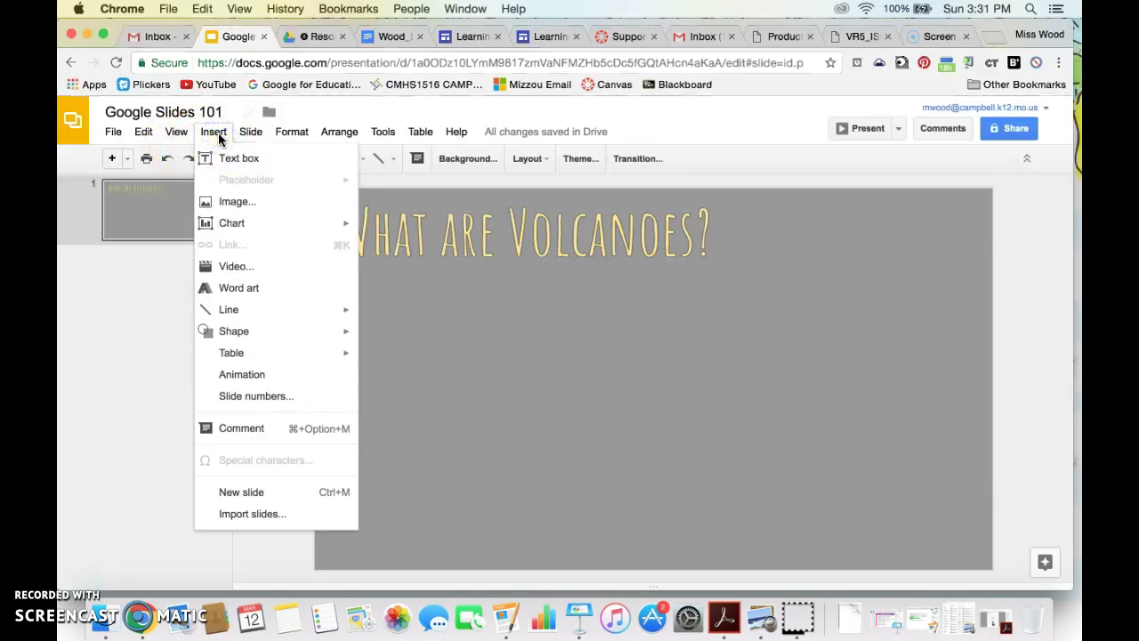
Open Insert > Image, look at the By URL tab, and settle on the Search tab
click(235, 203)
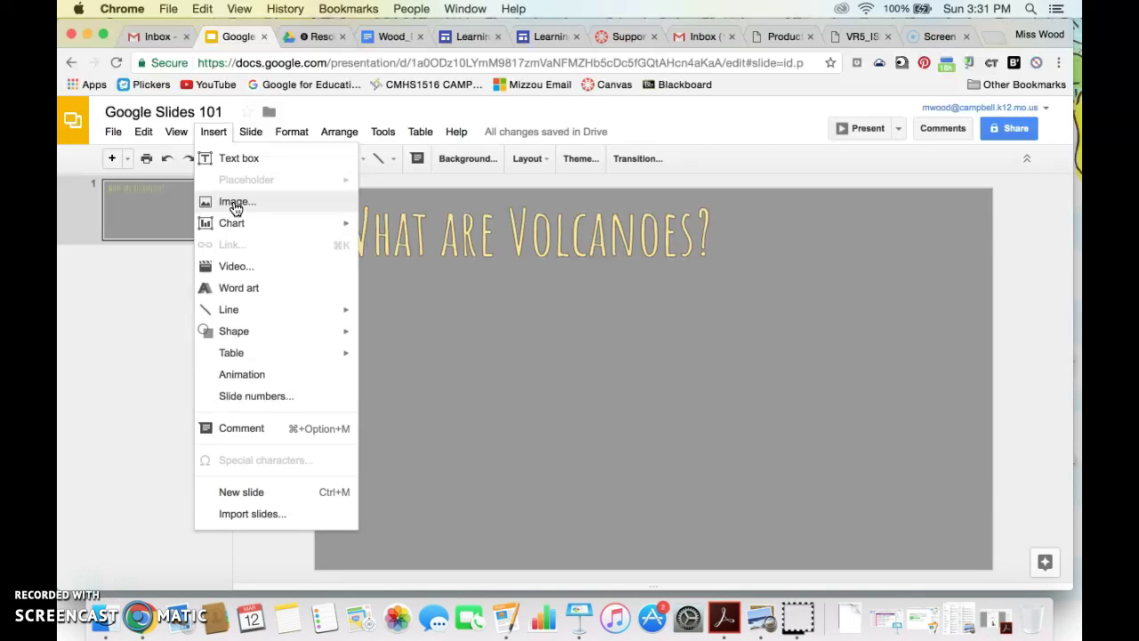
click(236, 206)
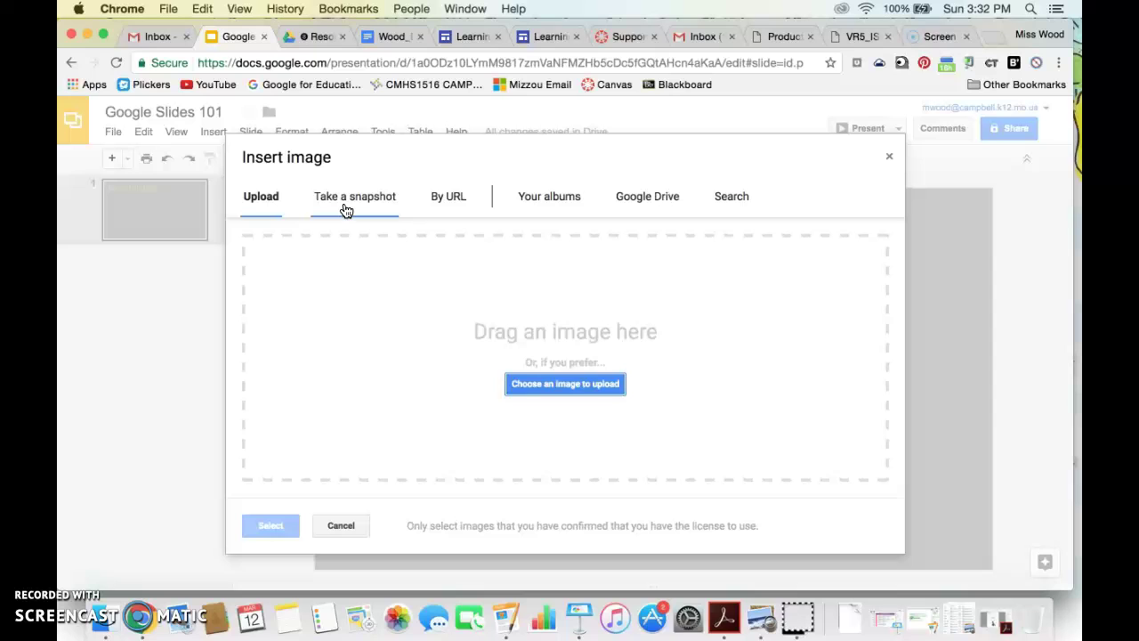
click(451, 201)
click(449, 200)
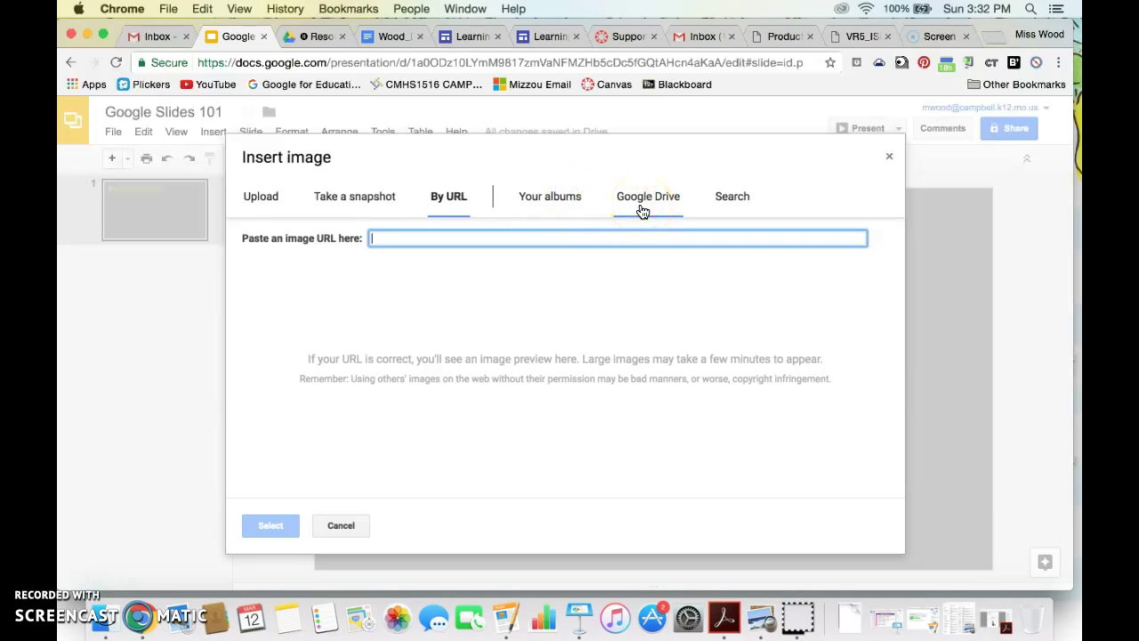
click(728, 204)
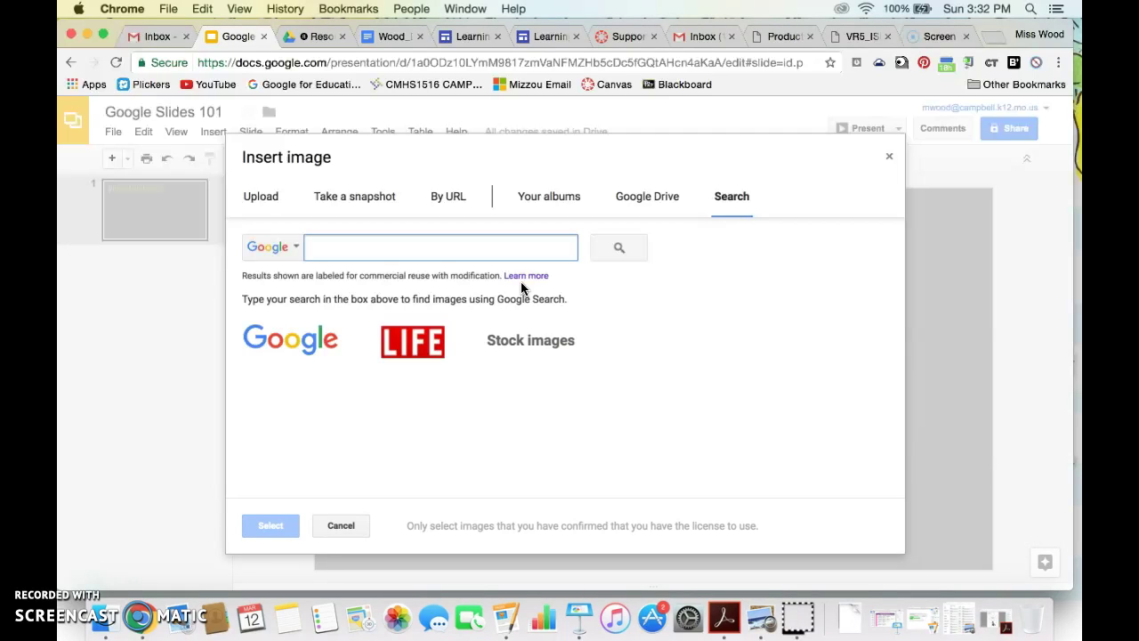
Search images for 'volcano cross section' and insert the erupting volcano cutaway illustration
click(272, 247)
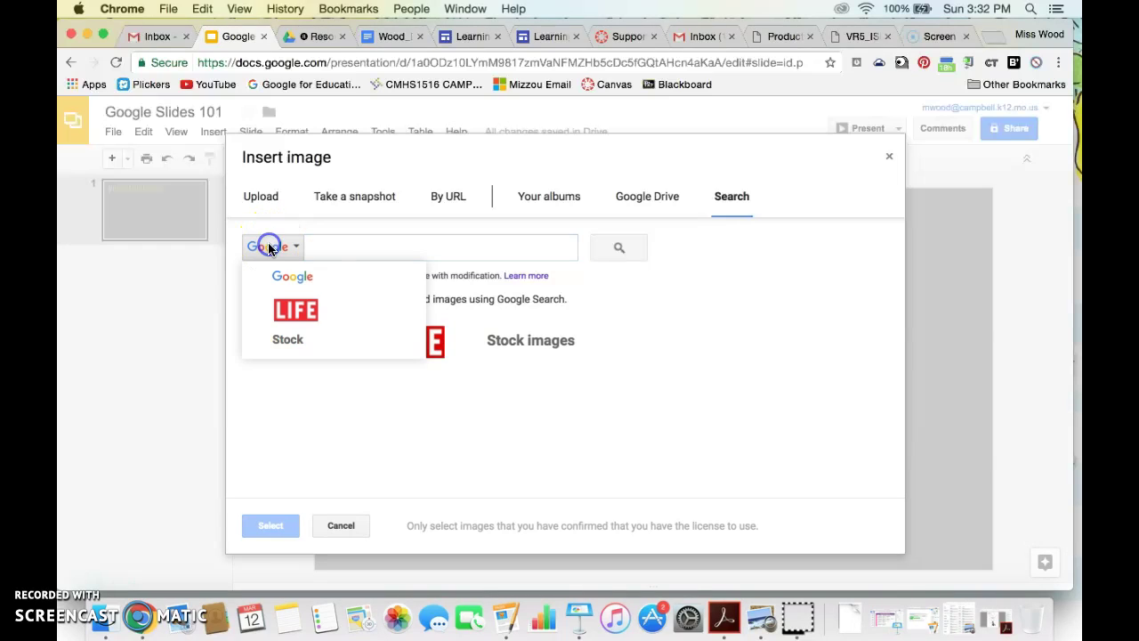
click(348, 252)
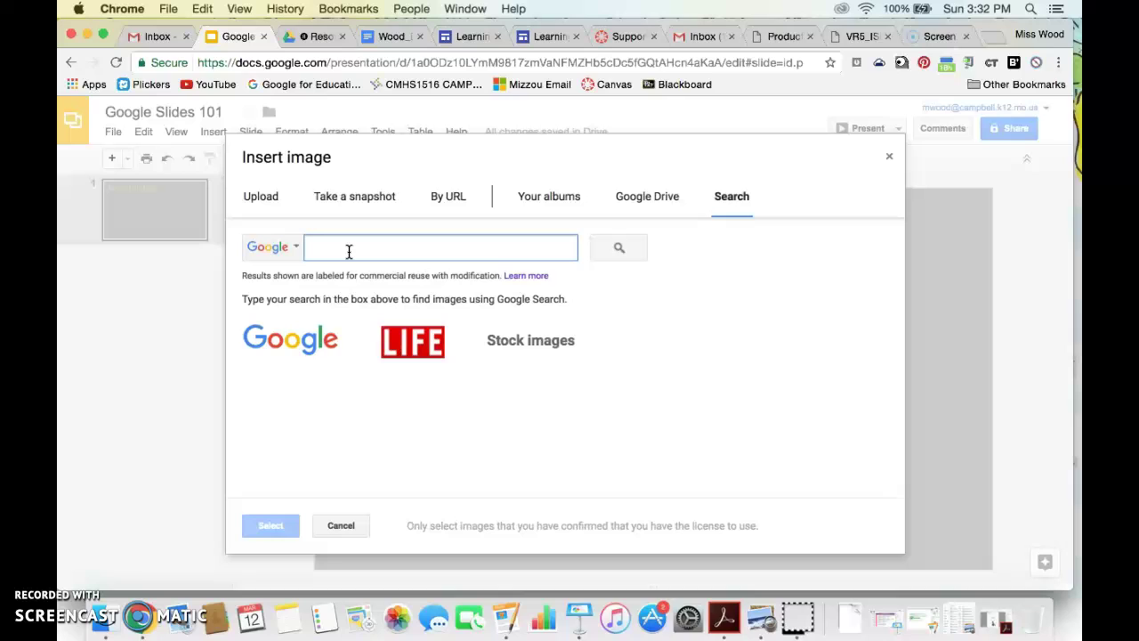
text(volcano cross section)
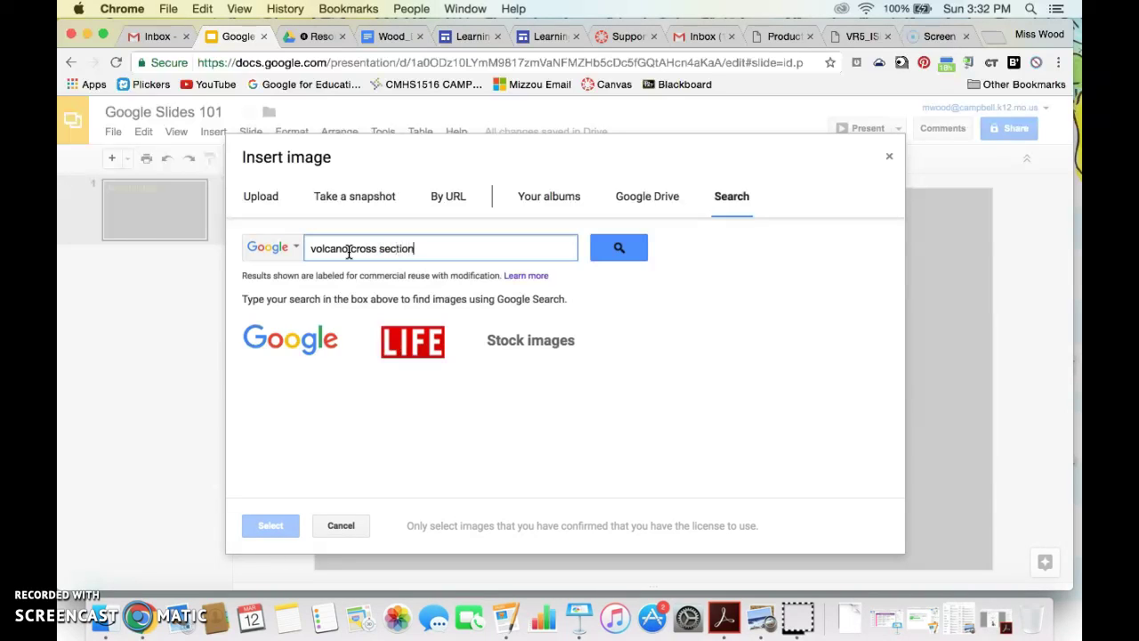
key(Return)
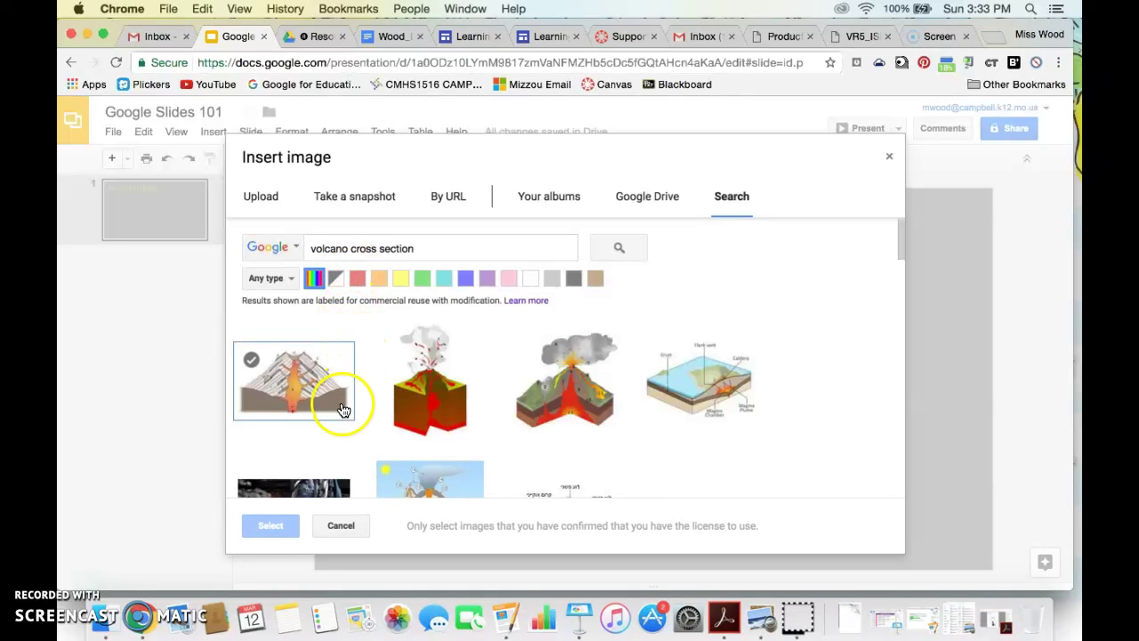
click(434, 418)
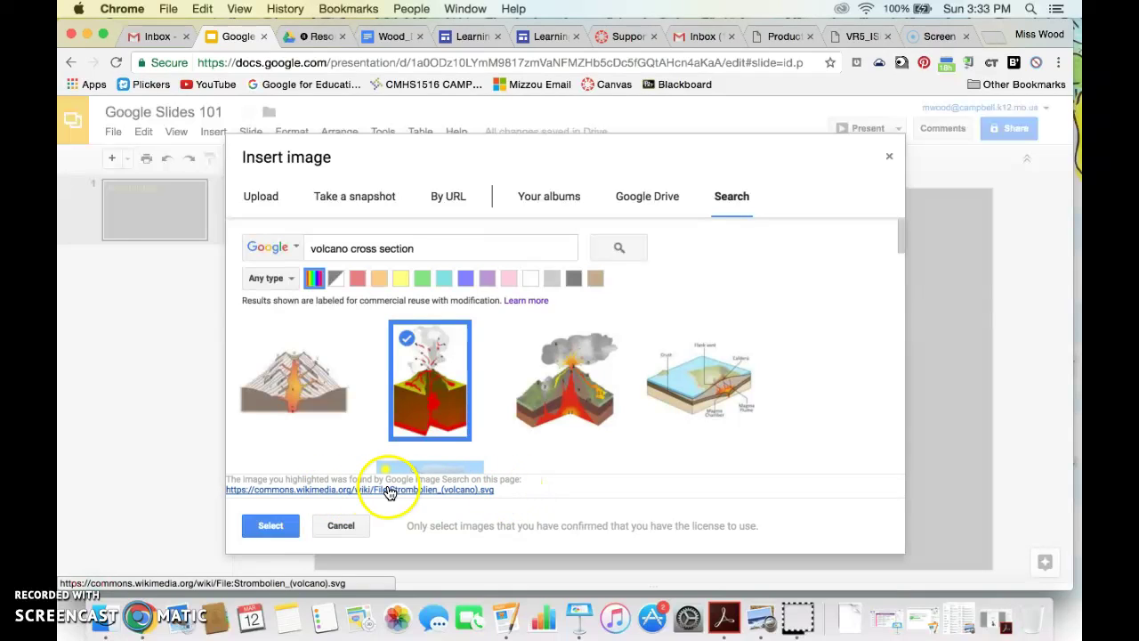
click(268, 542)
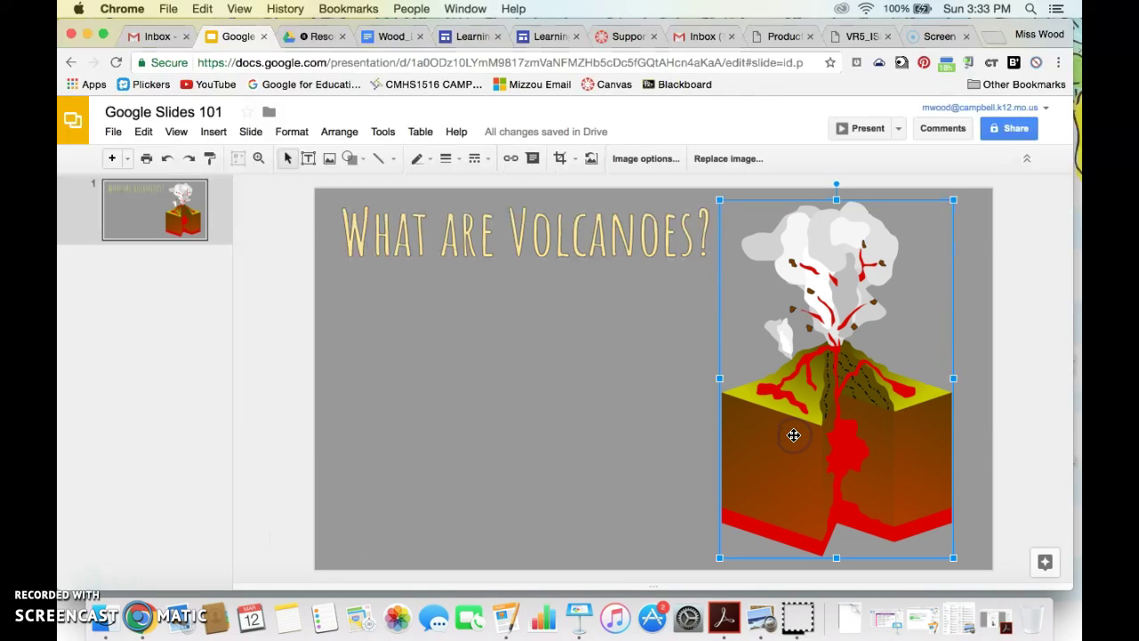
Shrink the volcano cutaway from its corner and move it to the middle below the title
right_click(811, 425)
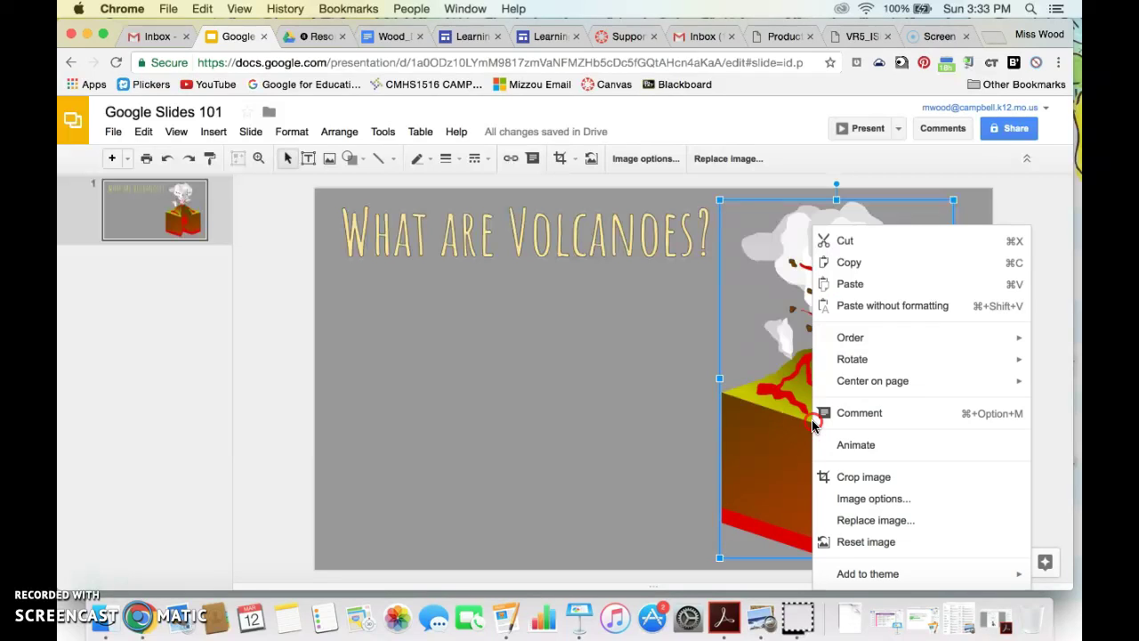
click(775, 437)
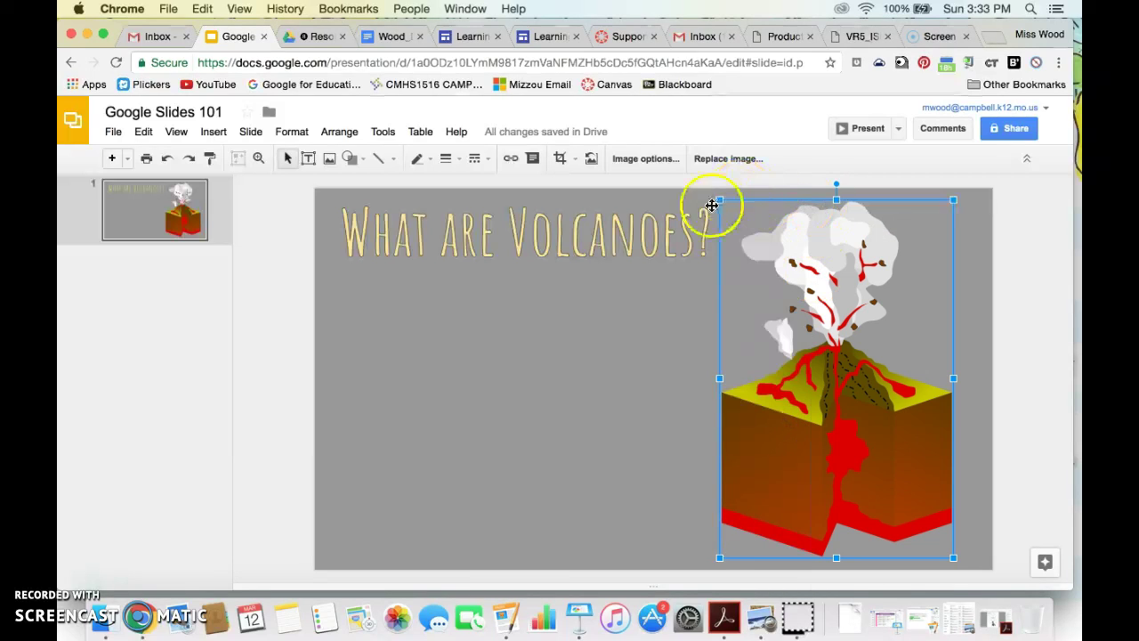
drag(718, 200, 767, 310)
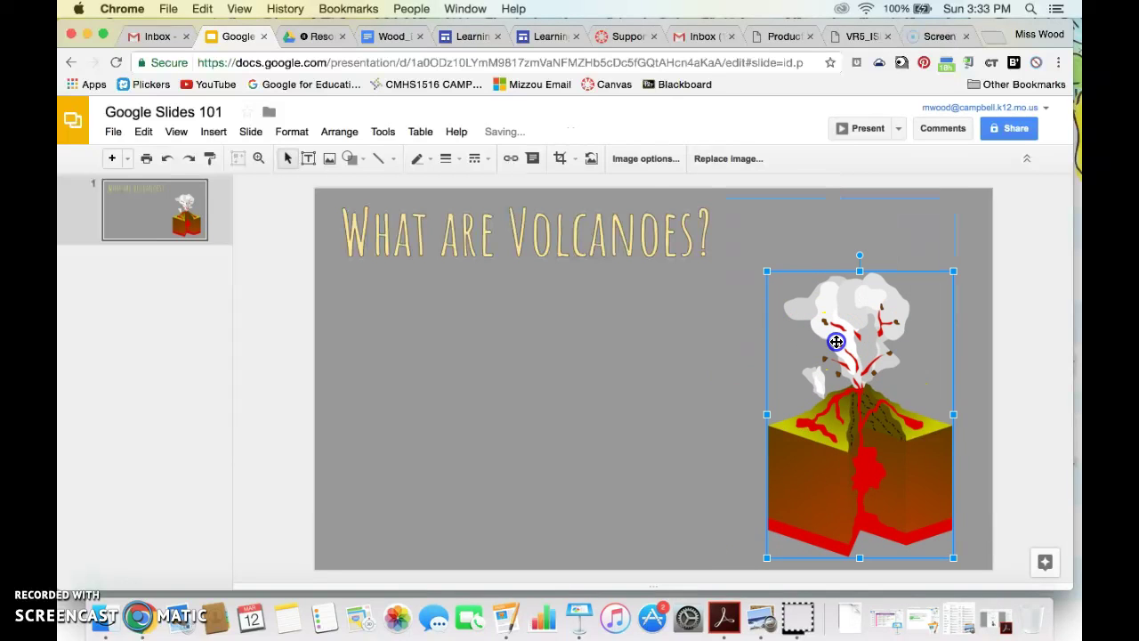
drag(556, 344, 556, 344)
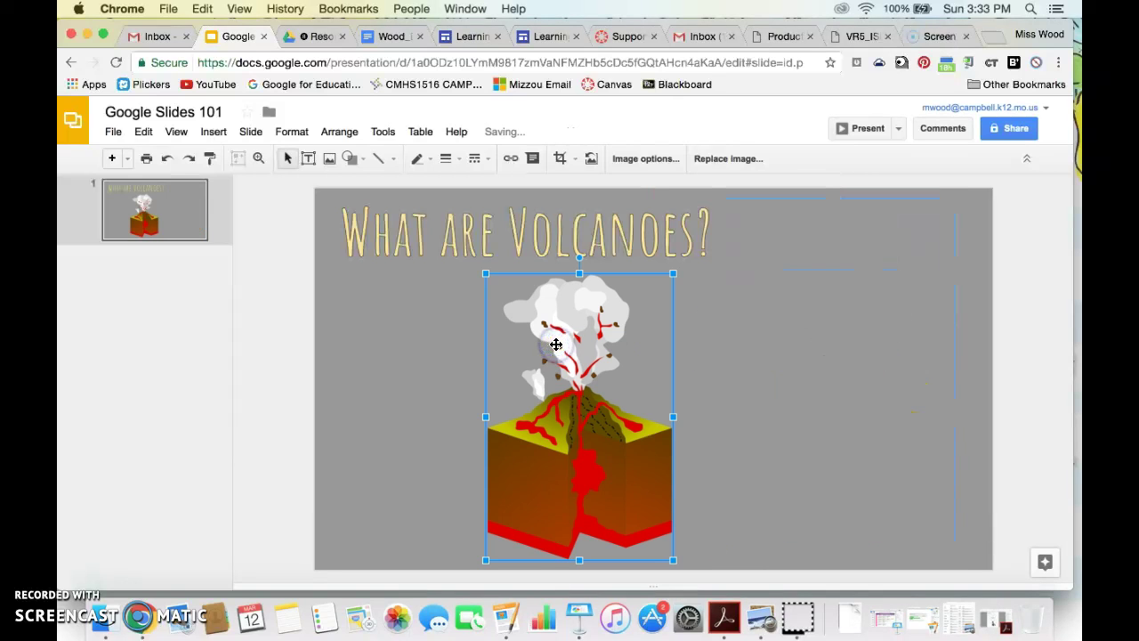
click(800, 382)
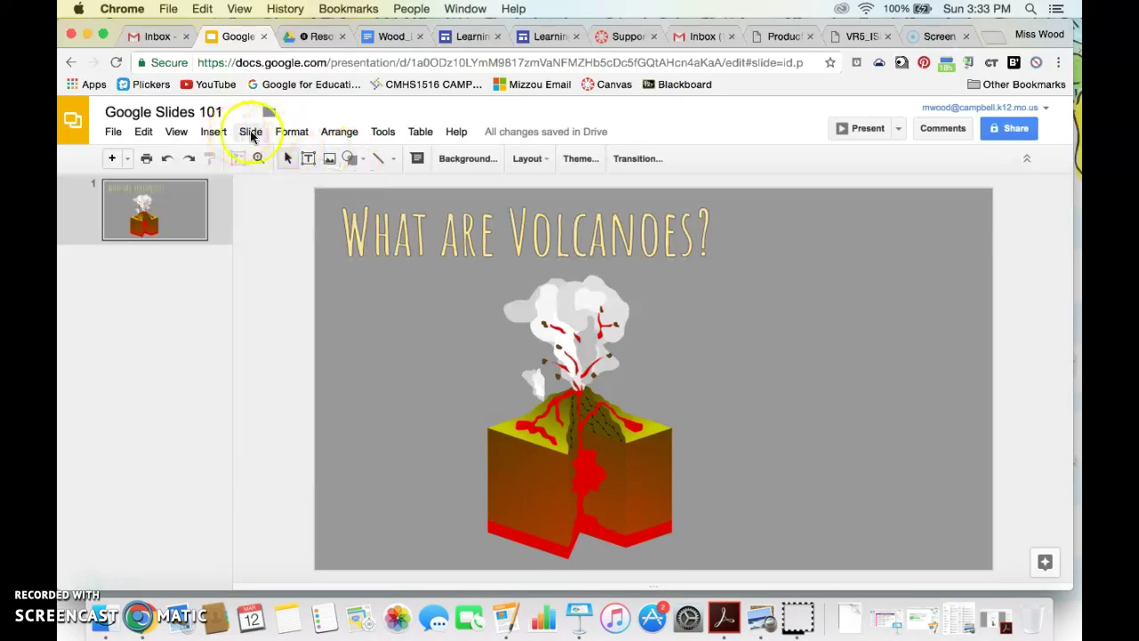
Draw an arrow from the left pointing into the red magma chamber
click(214, 132)
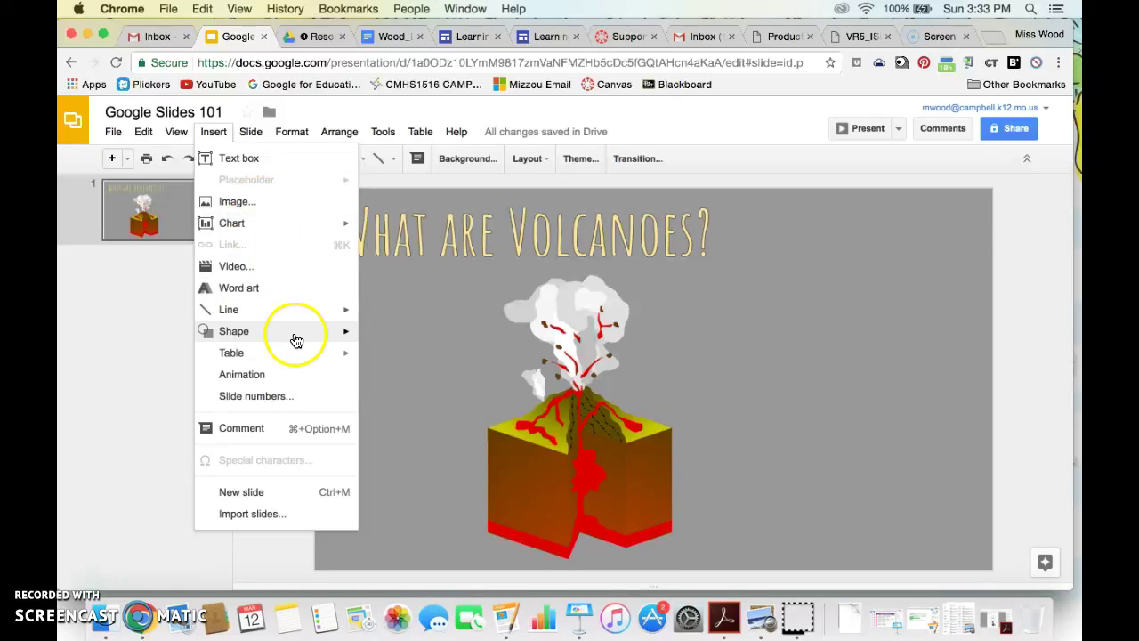
click(396, 182)
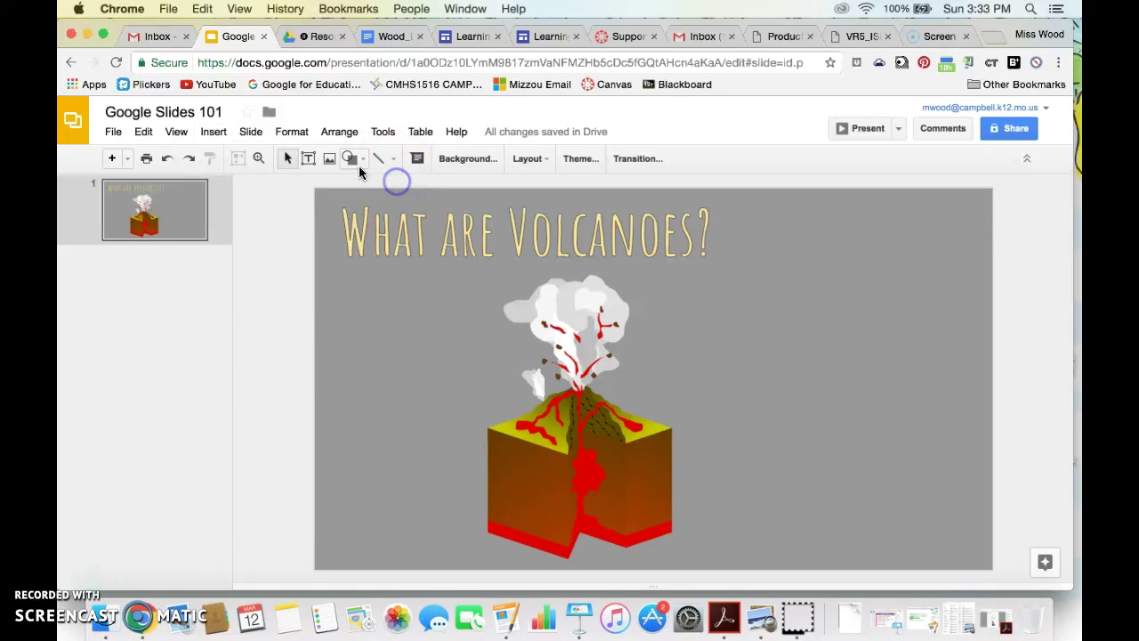
click(356, 163)
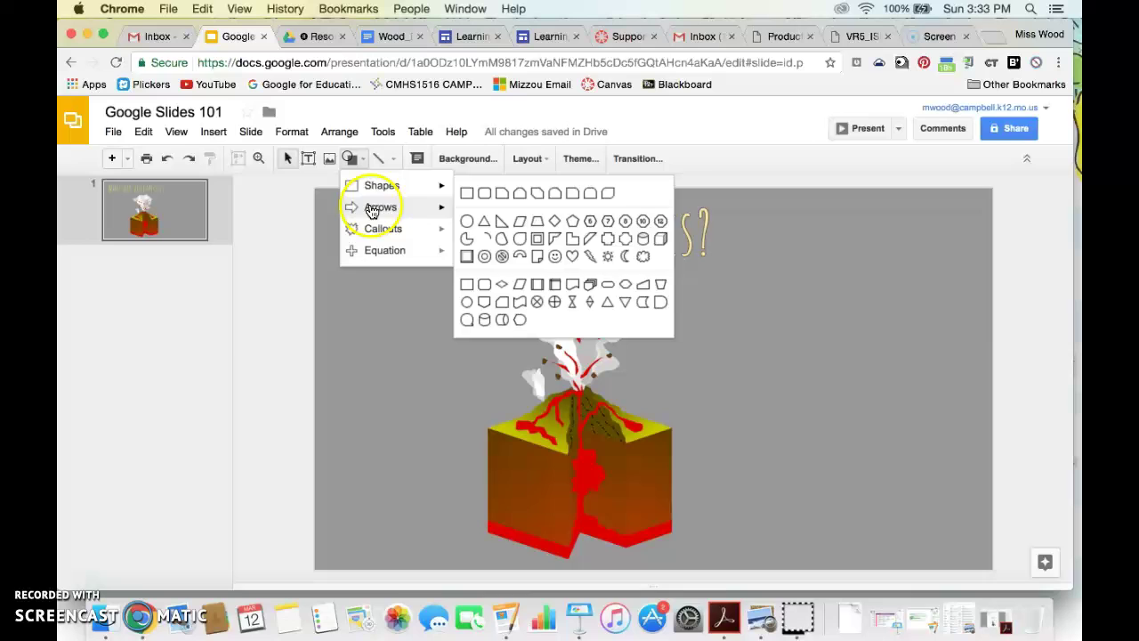
mouse_move(372, 214)
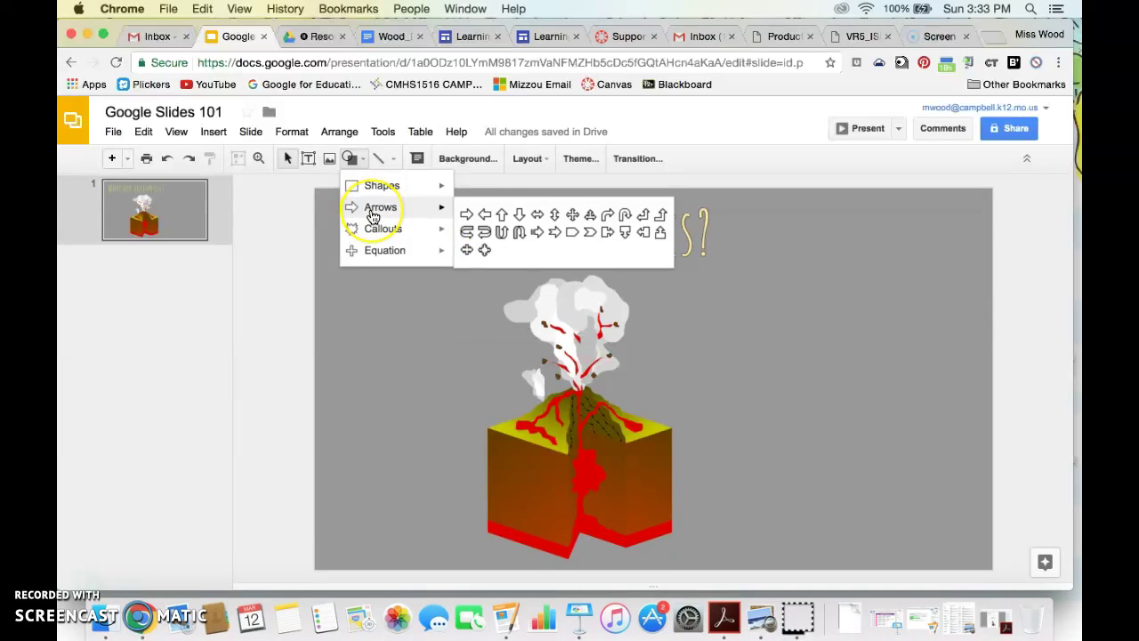
click(394, 163)
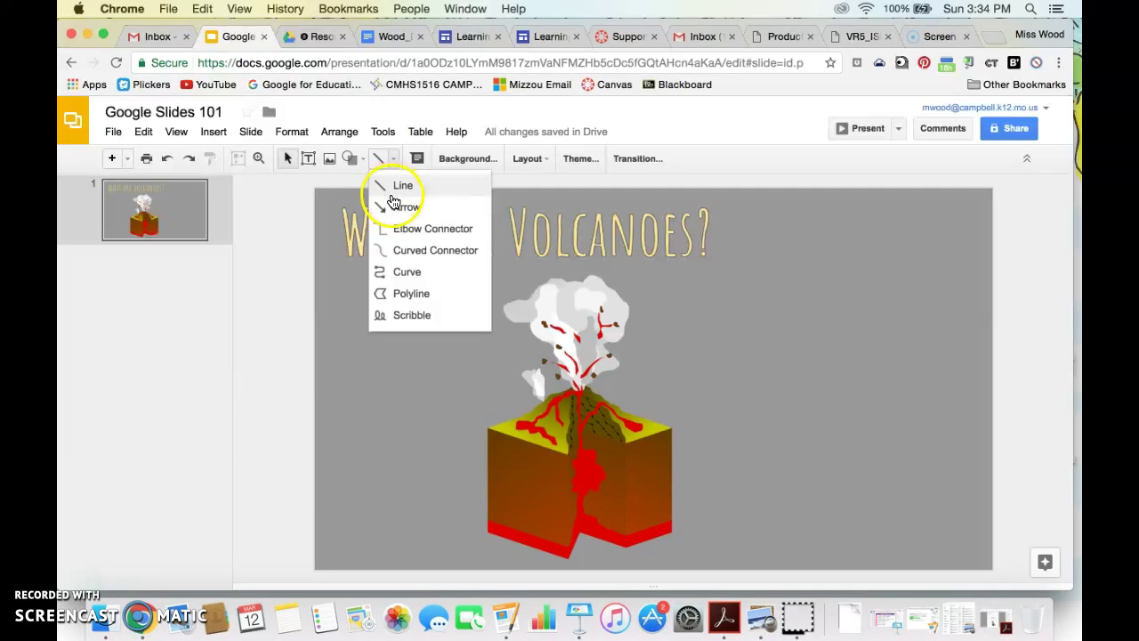
click(397, 210)
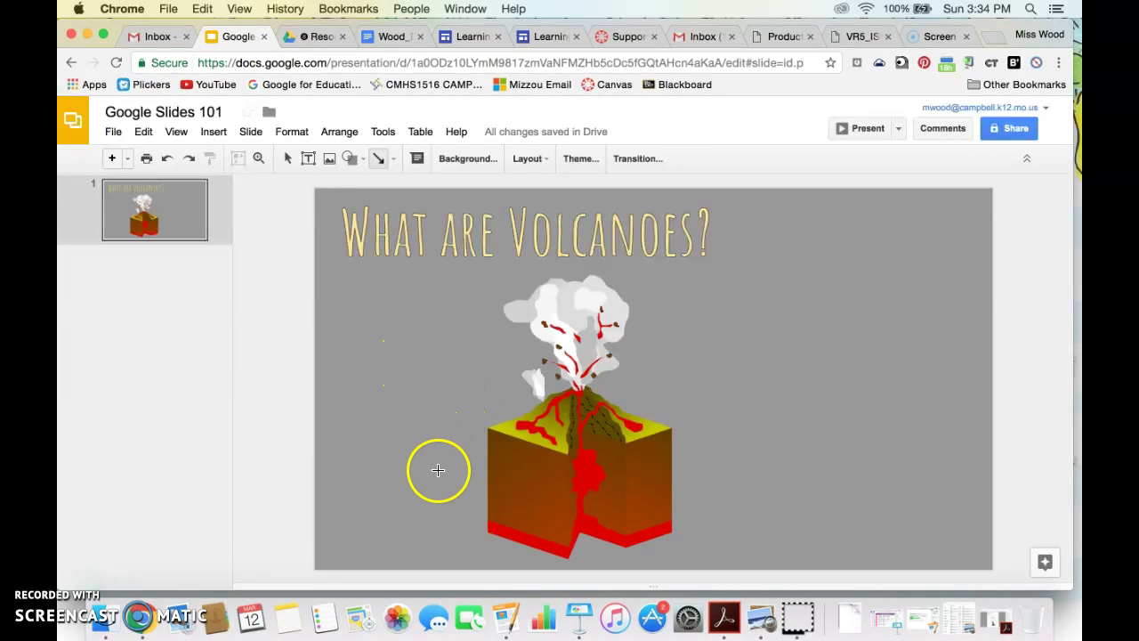
drag(488, 474, 577, 468)
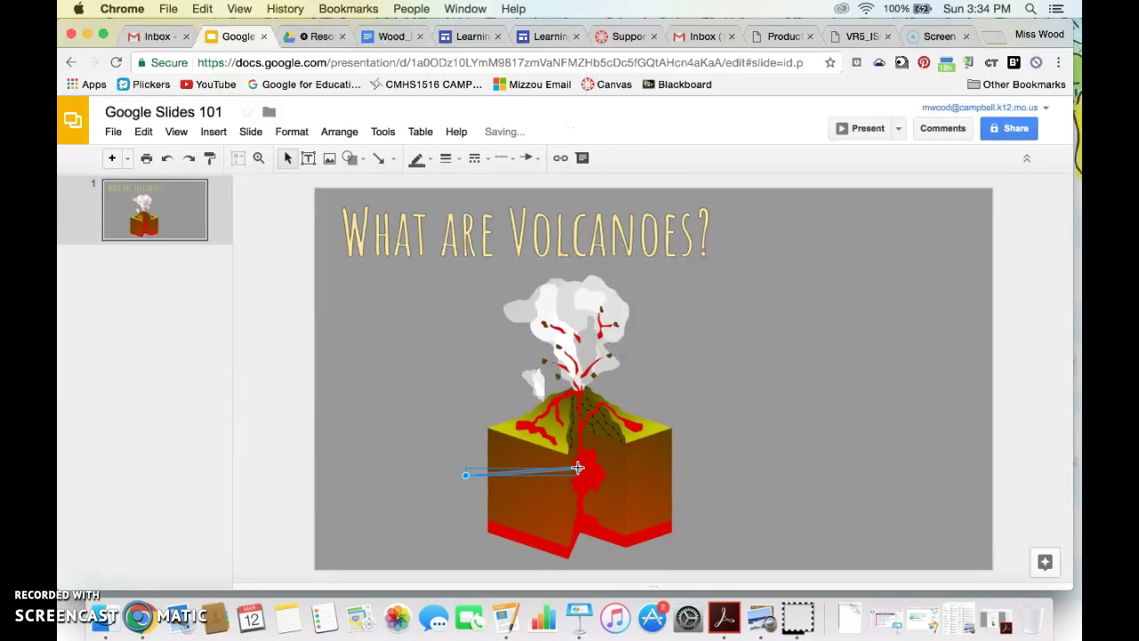
click(384, 289)
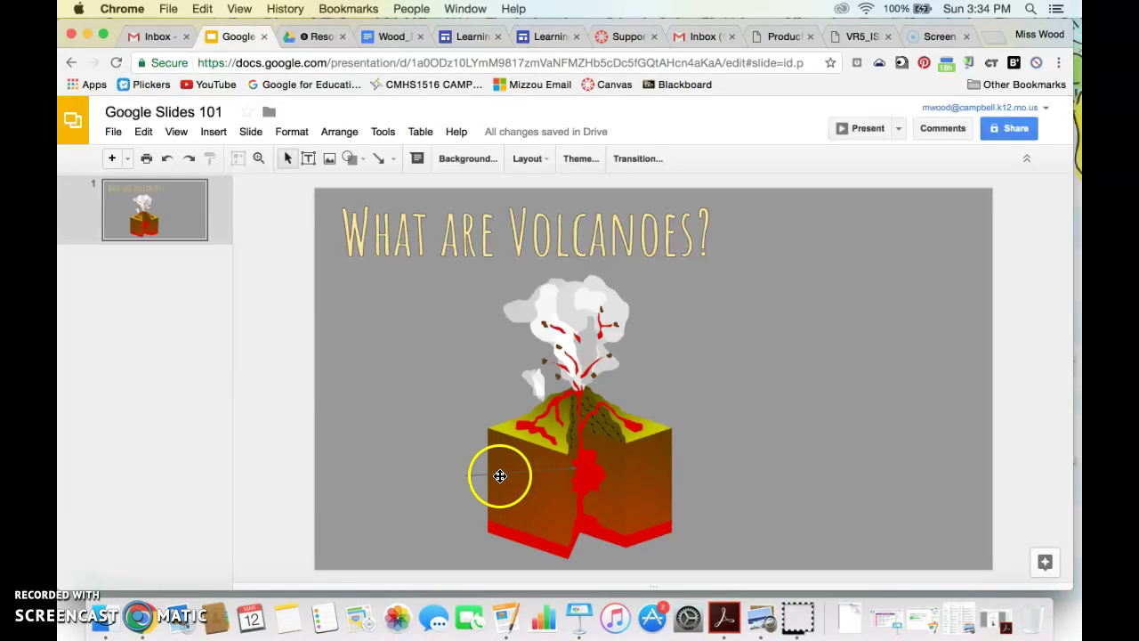
Make the magma-chamber arrow 4px thick and black
click(500, 476)
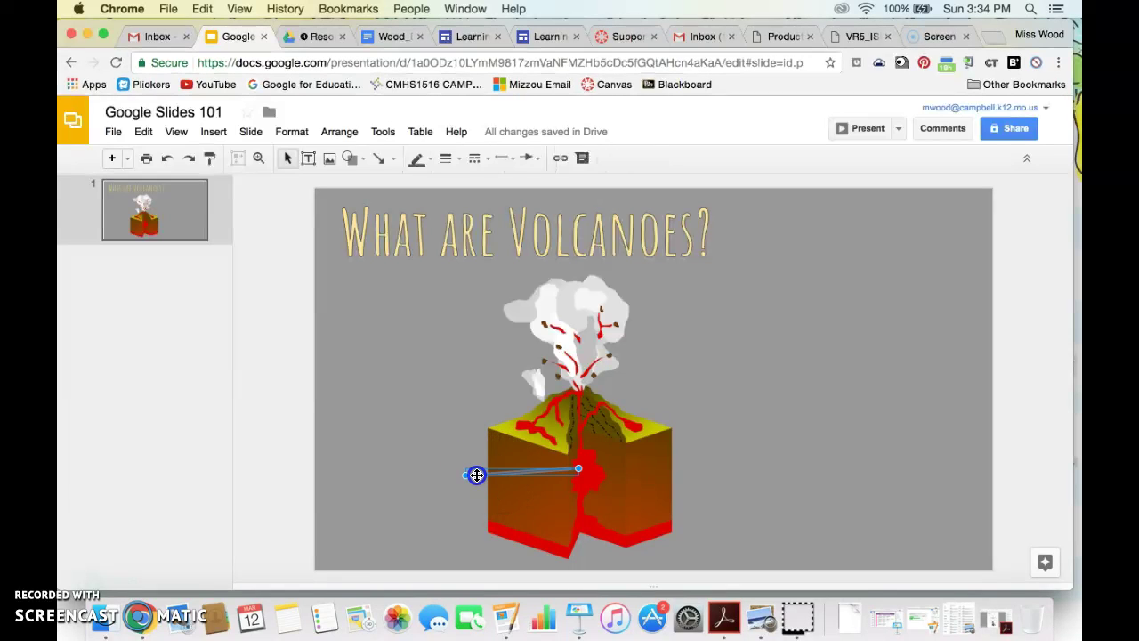
click(446, 157)
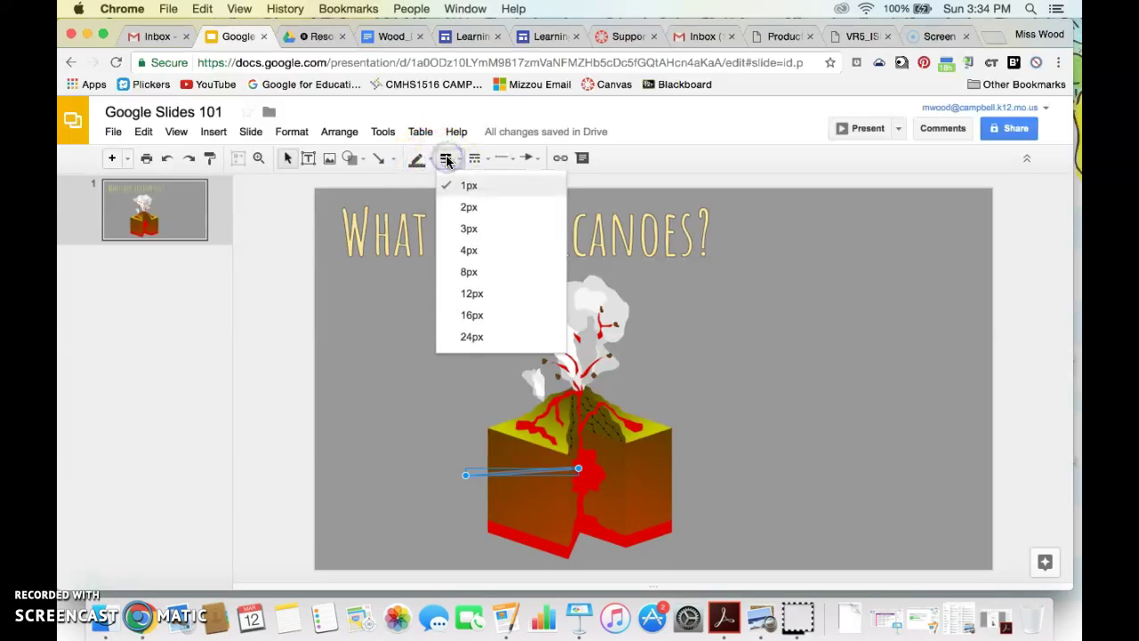
click(479, 251)
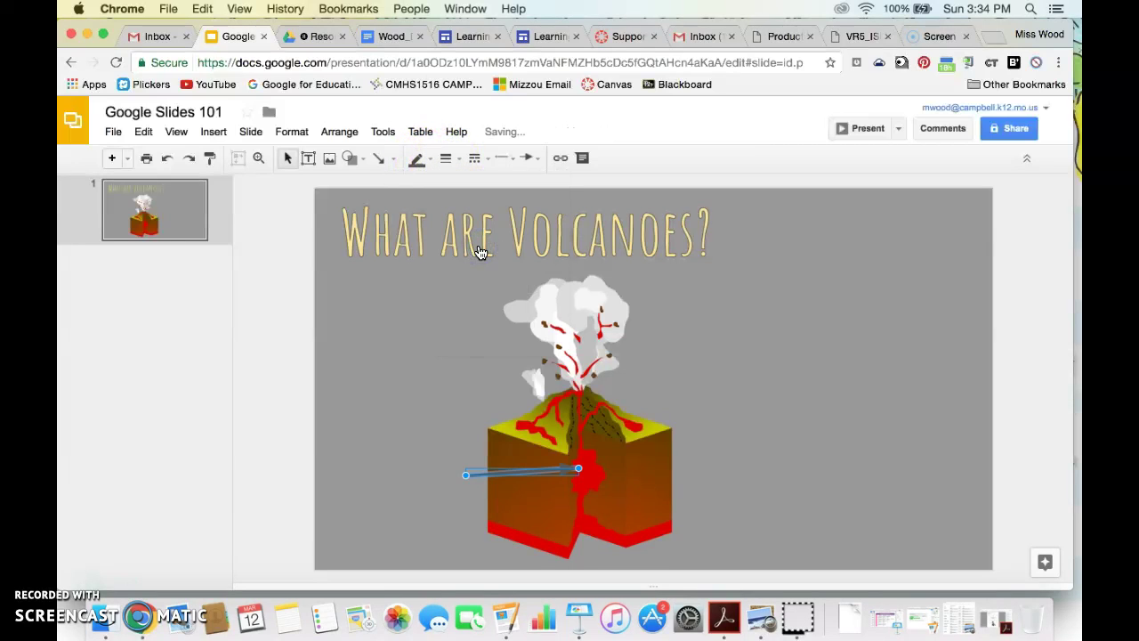
click(421, 159)
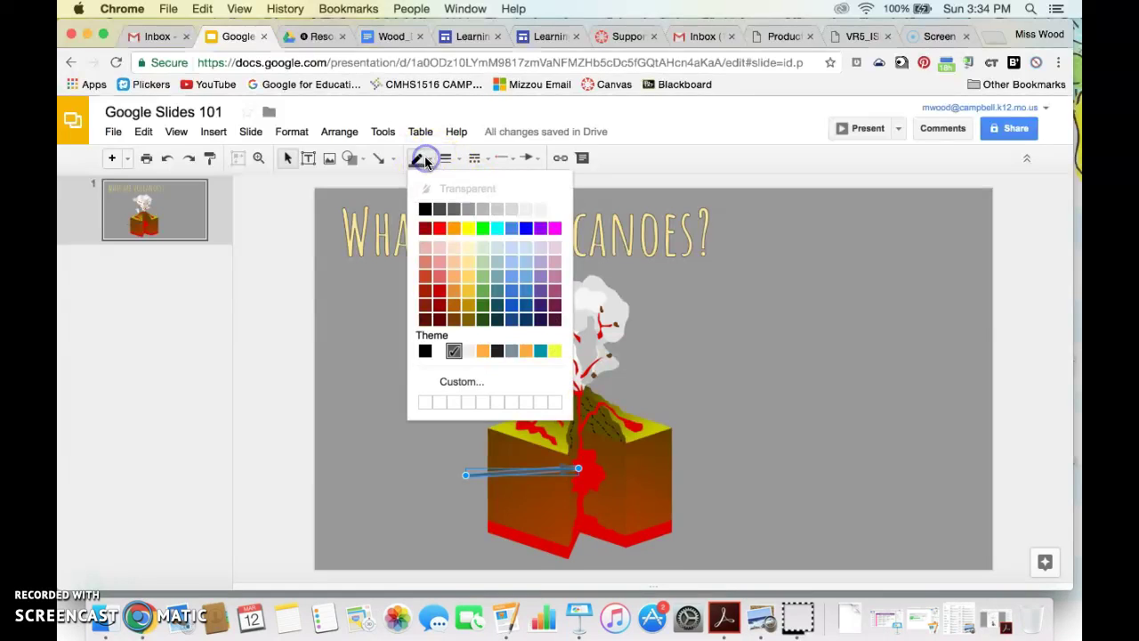
click(426, 208)
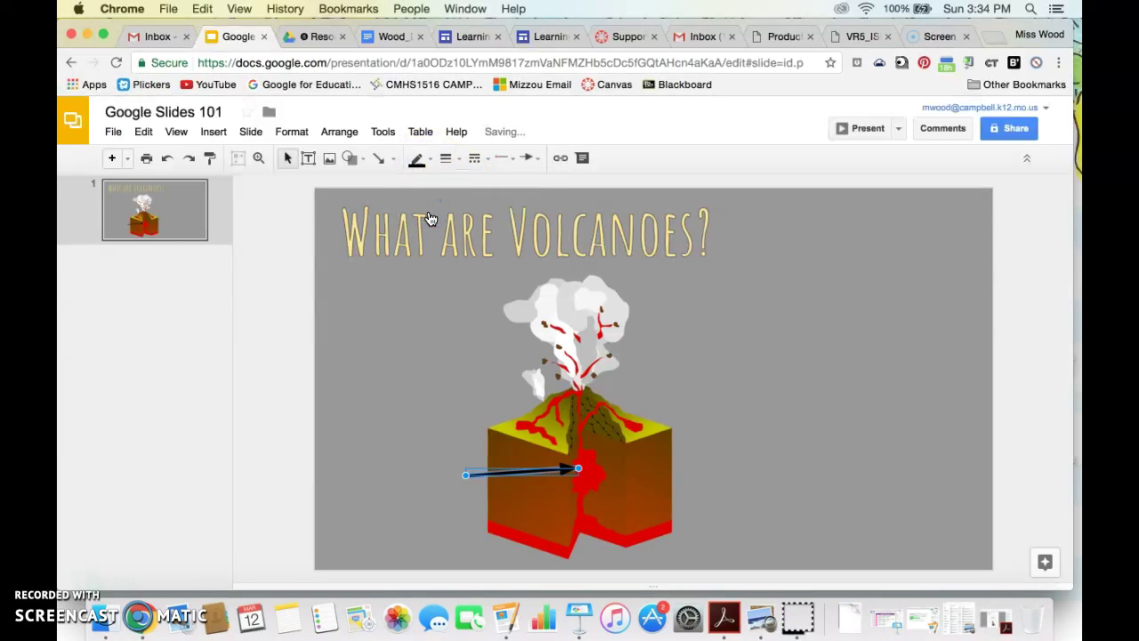
click(437, 351)
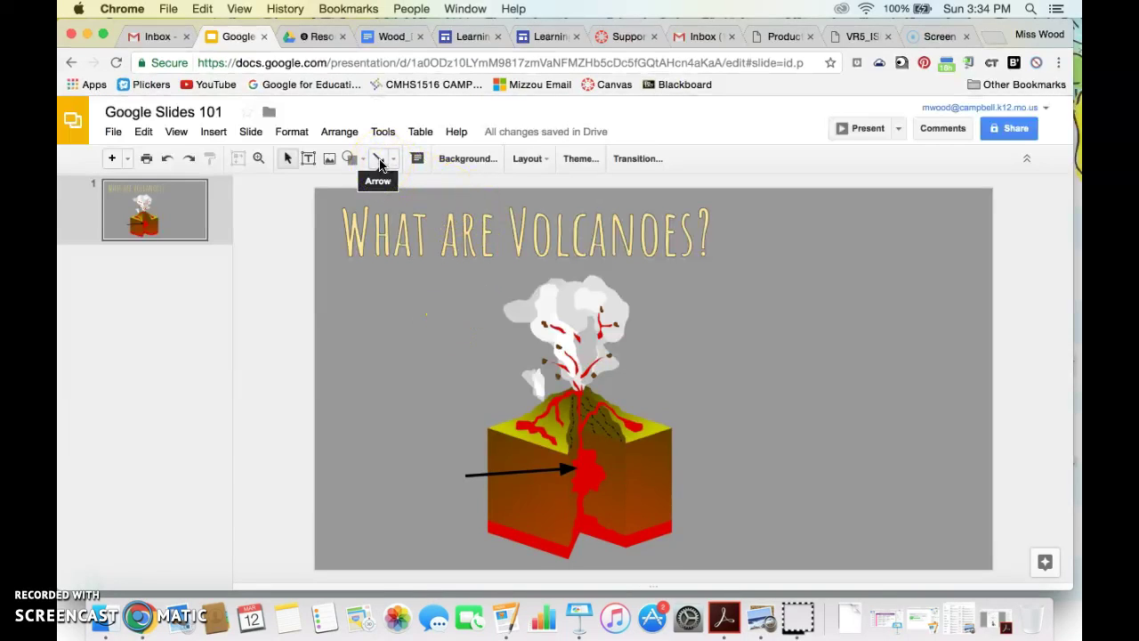
Draw an arrow between the volcano vent and the upper right, replacing a misplaced first attempt
click(378, 162)
click(446, 394)
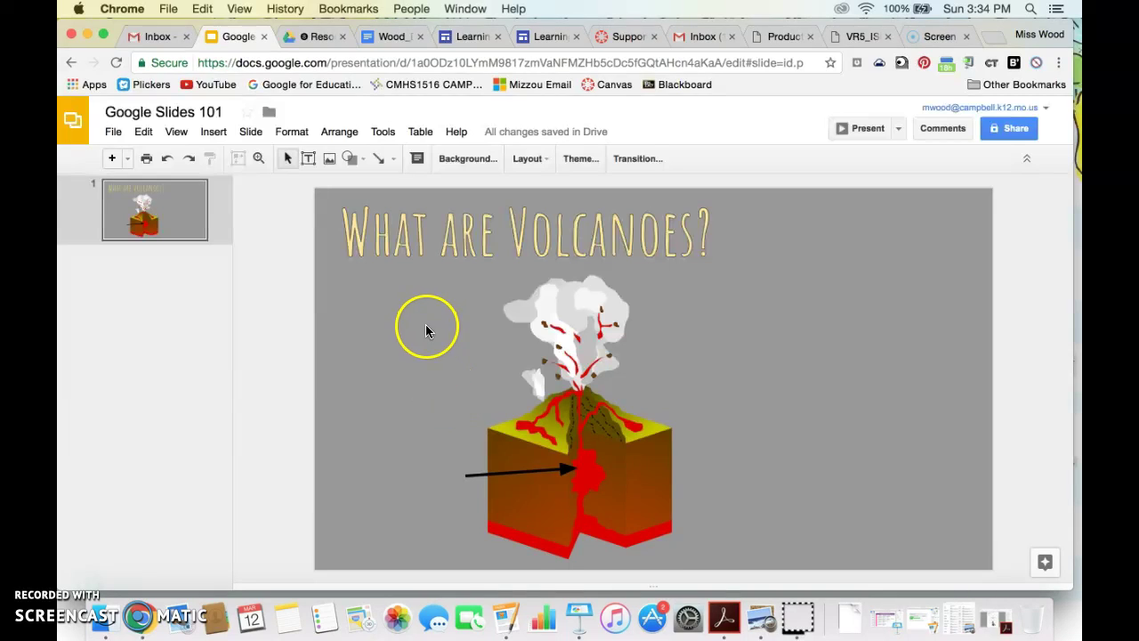
click(378, 159)
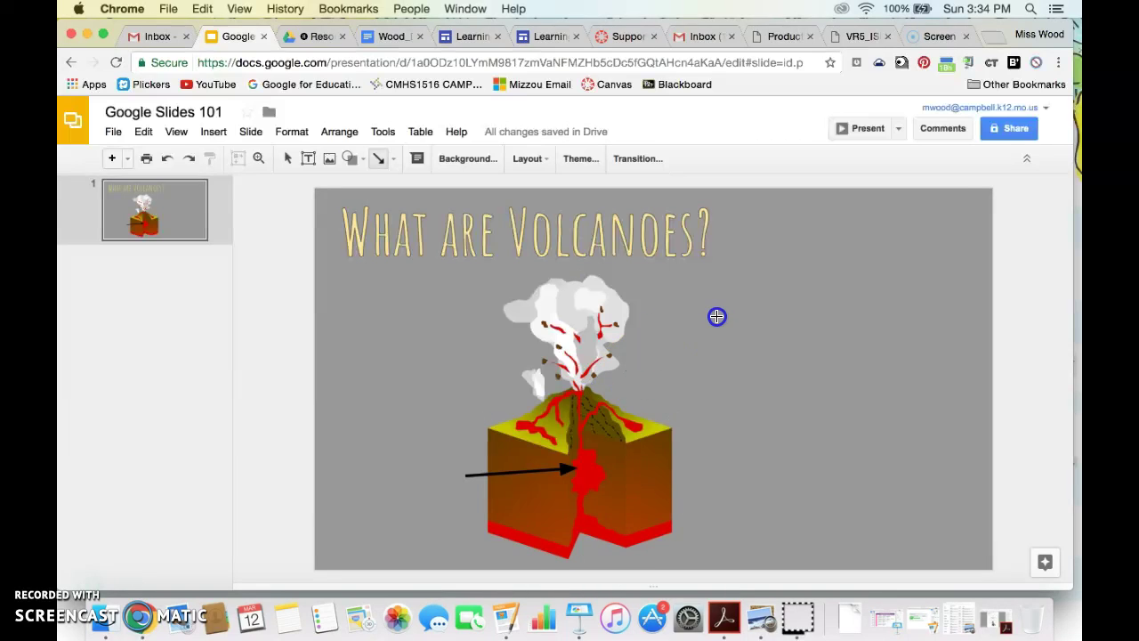
drag(580, 389, 716, 315)
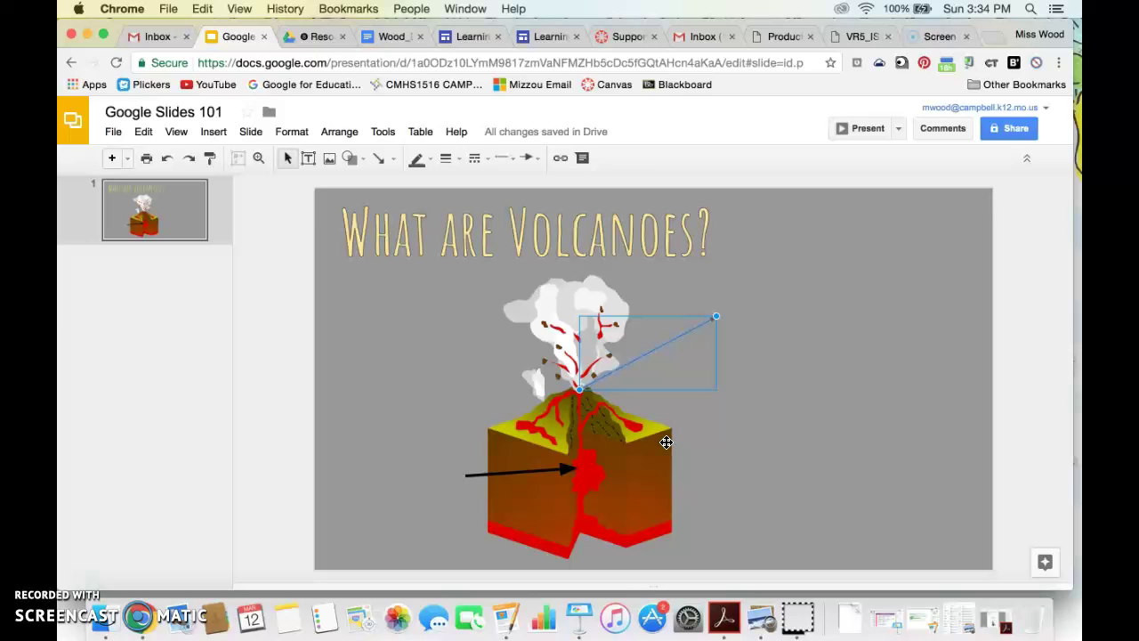
key(BackSpace)
click(627, 461)
click(689, 336)
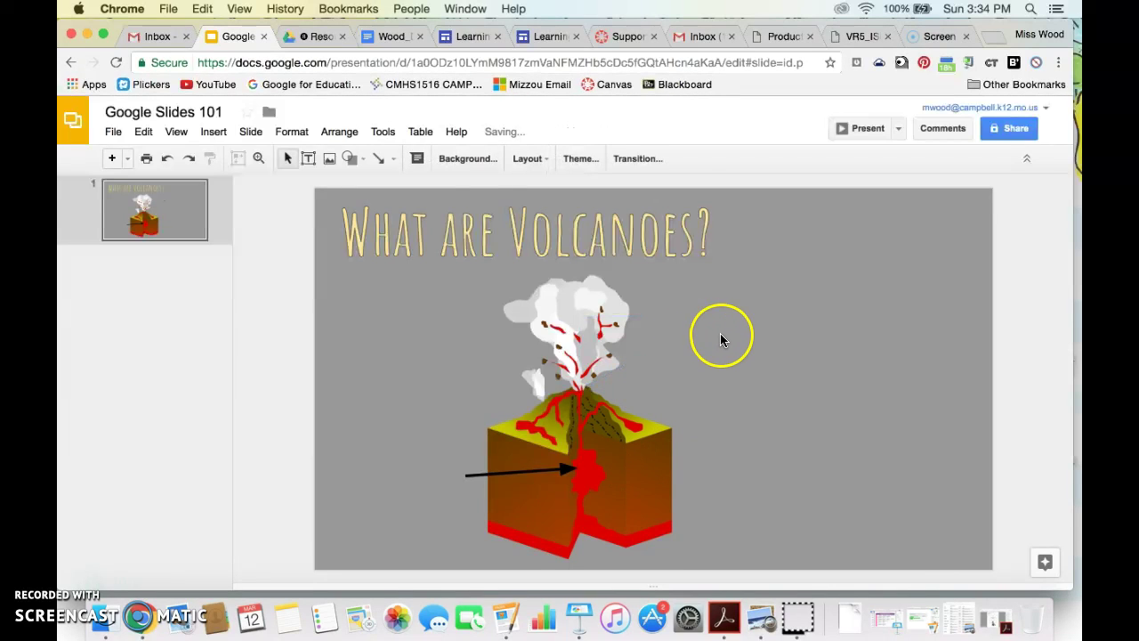
click(381, 158)
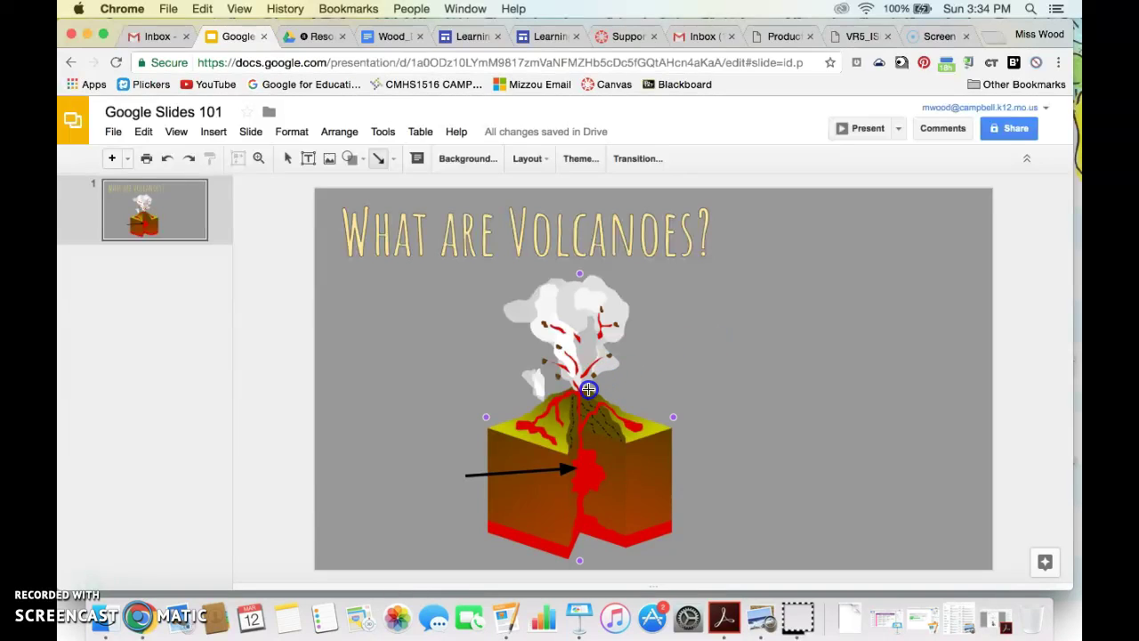
drag(586, 387, 724, 336)
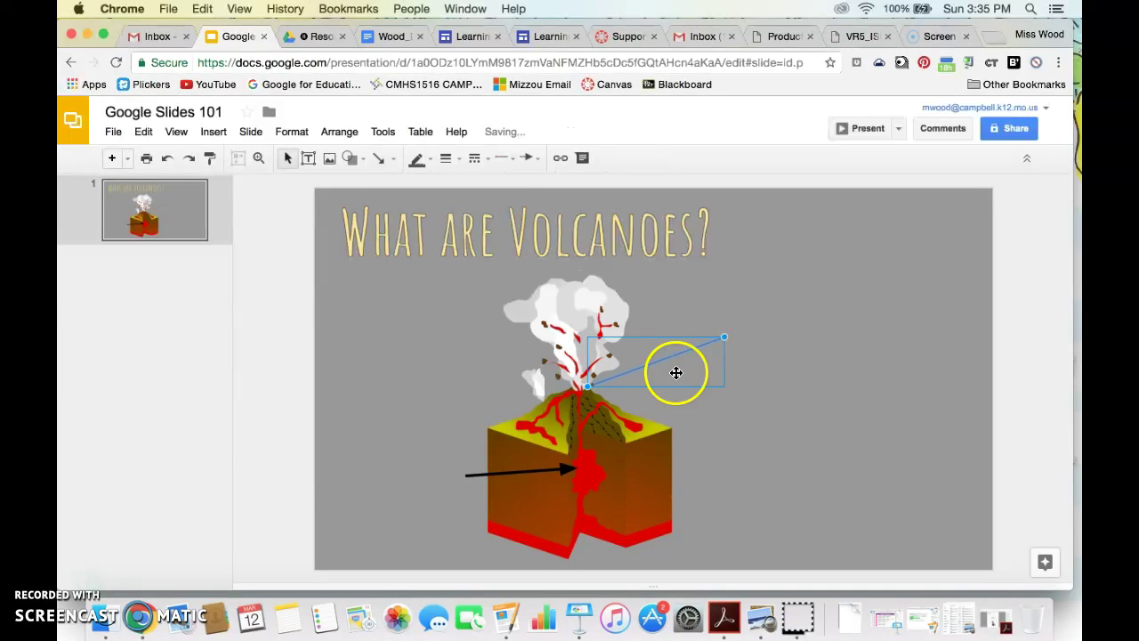
Make the crater arrow black with a thicker line weight
click(415, 159)
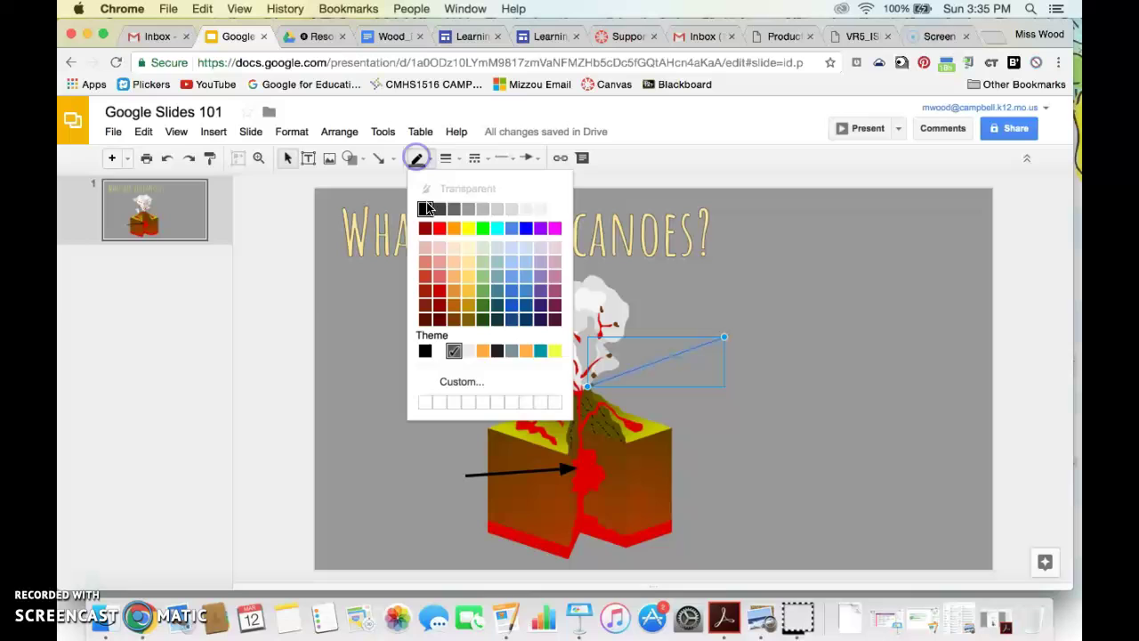
click(427, 206)
click(445, 160)
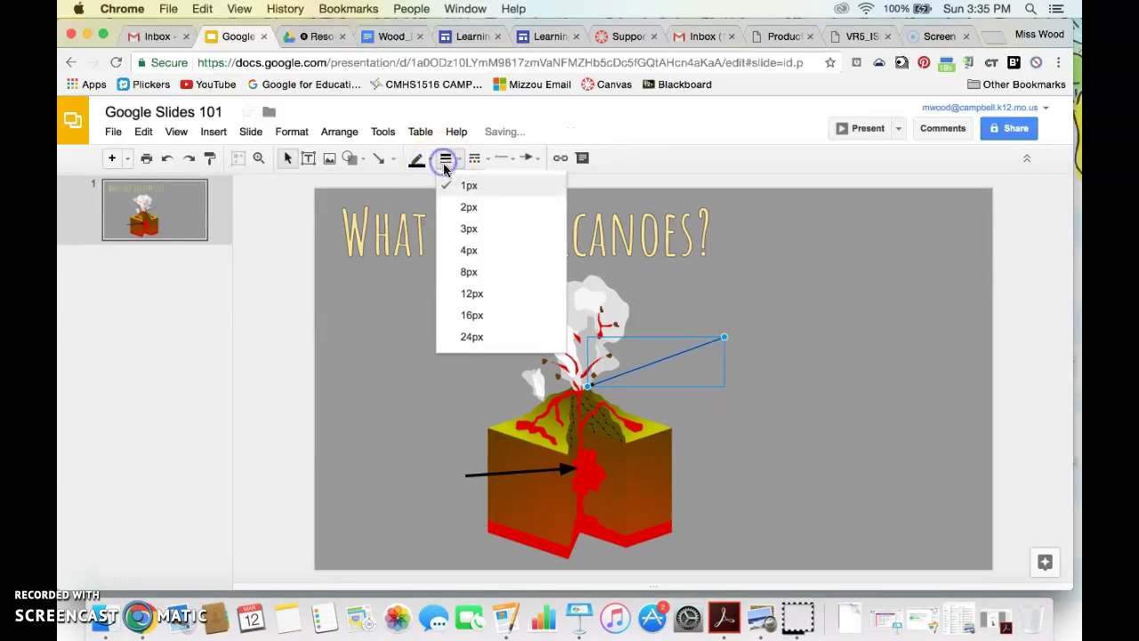
click(465, 248)
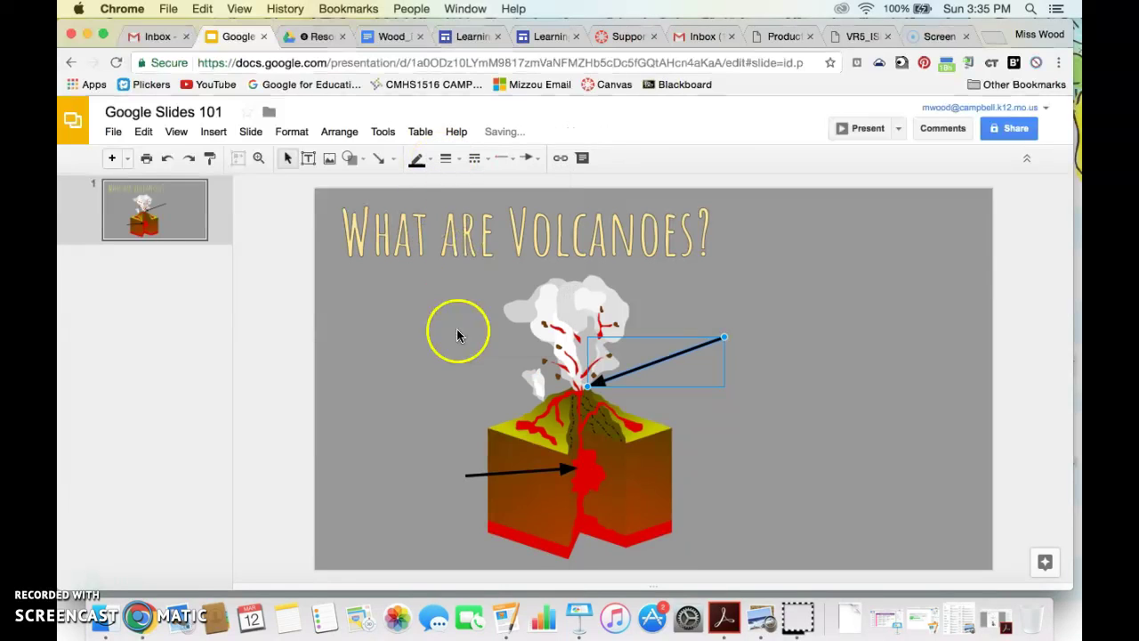
click(377, 159)
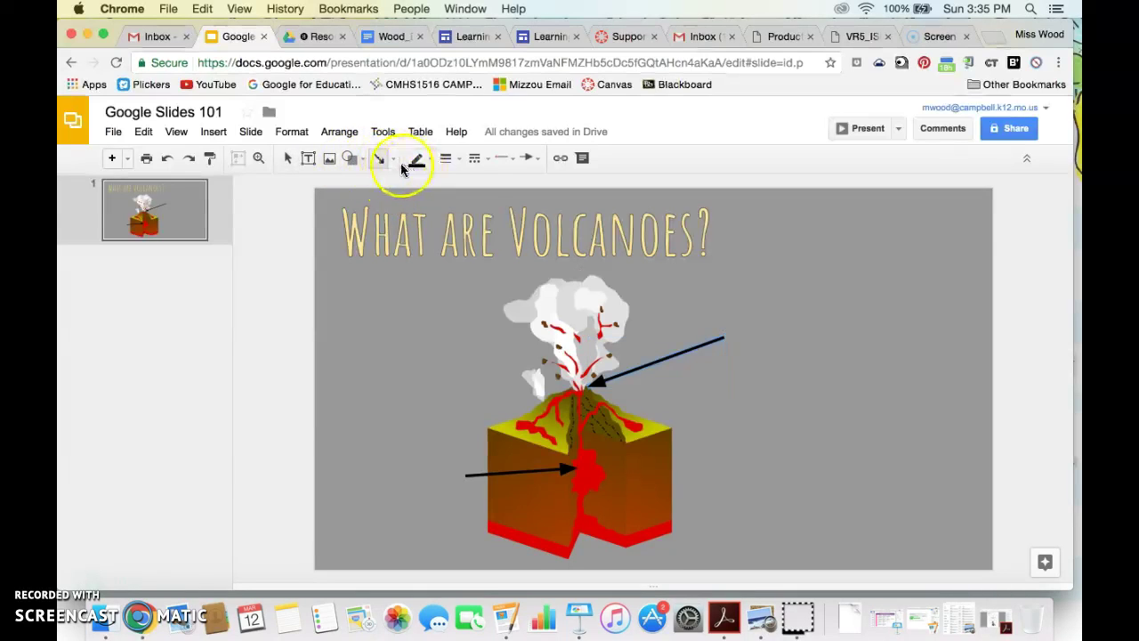
click(393, 159)
Draw a short horizontal line left of the volcano, replacing a first attempt
click(397, 183)
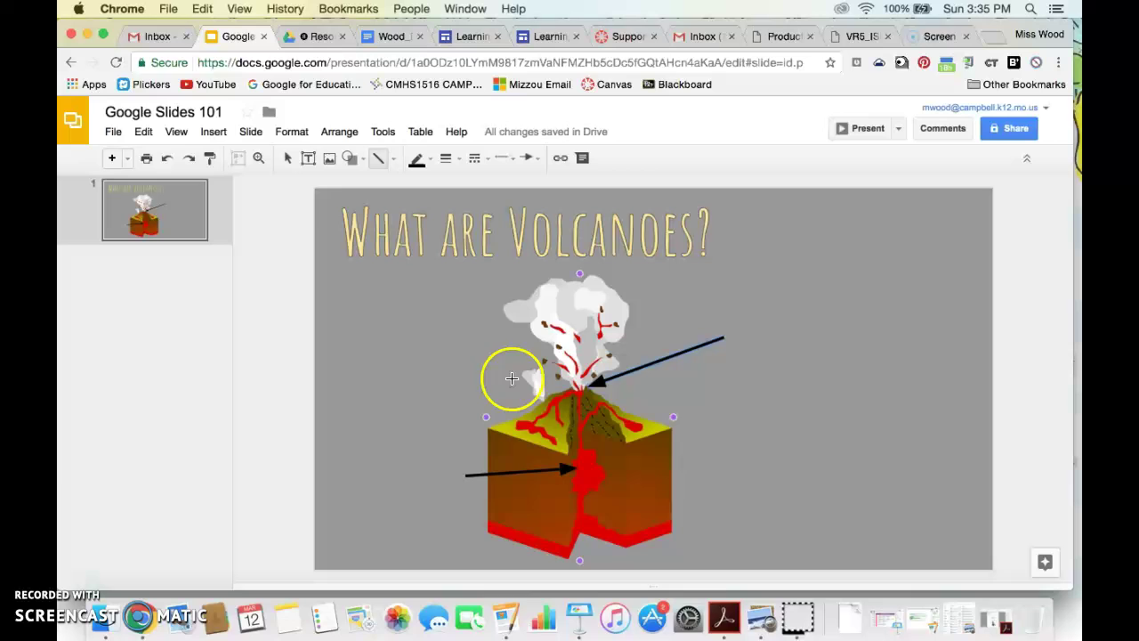
drag(504, 374, 428, 373)
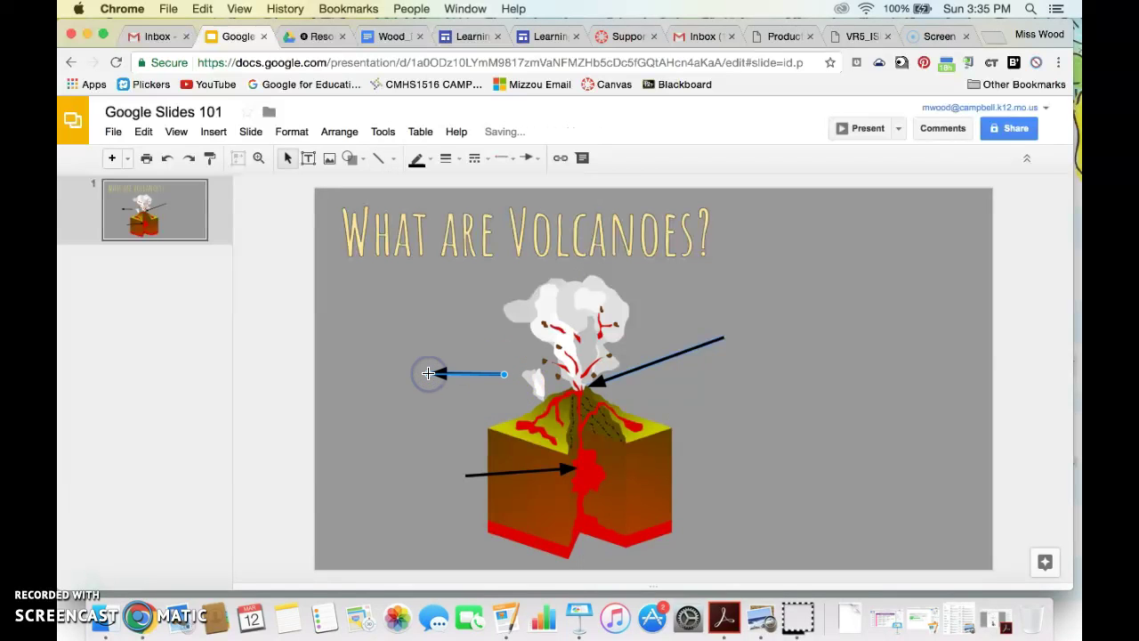
key(Delete)
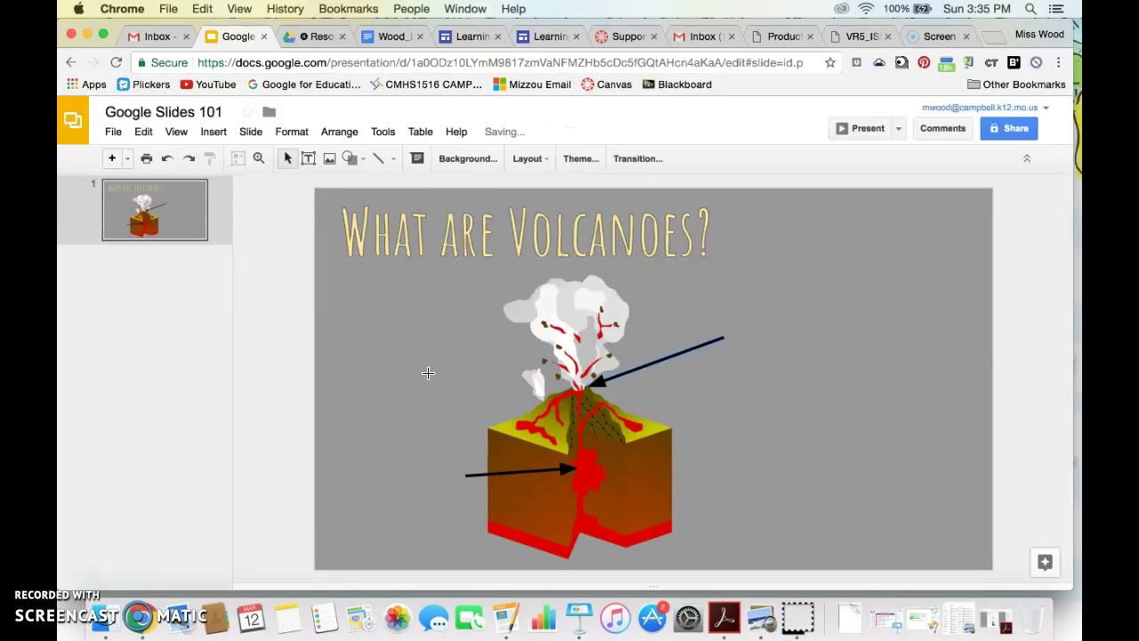
click(379, 158)
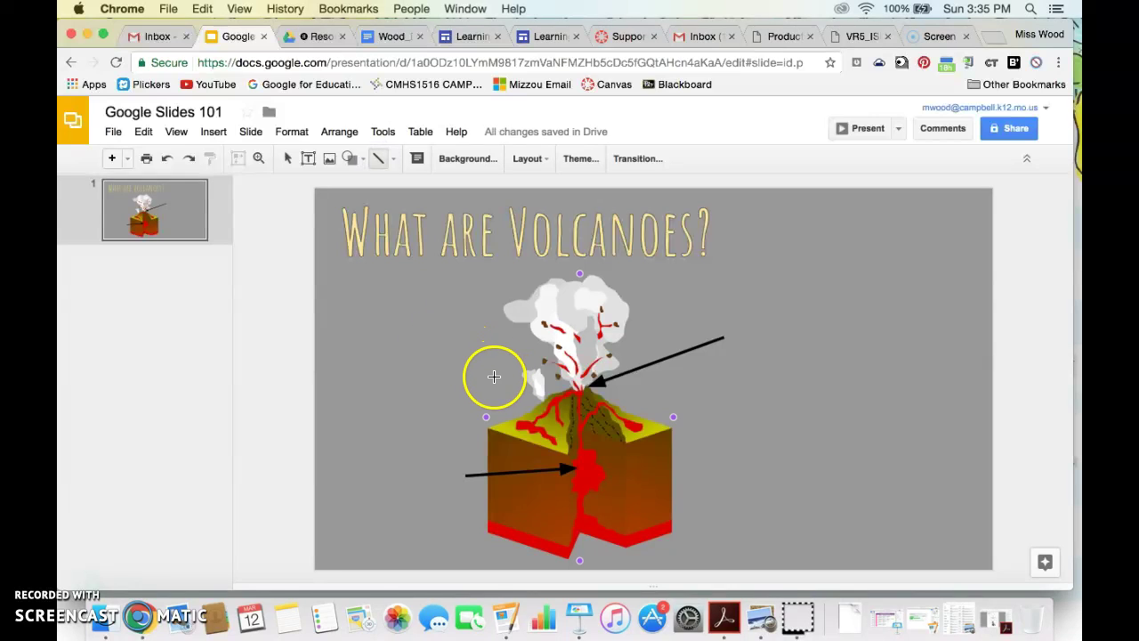
click(446, 374)
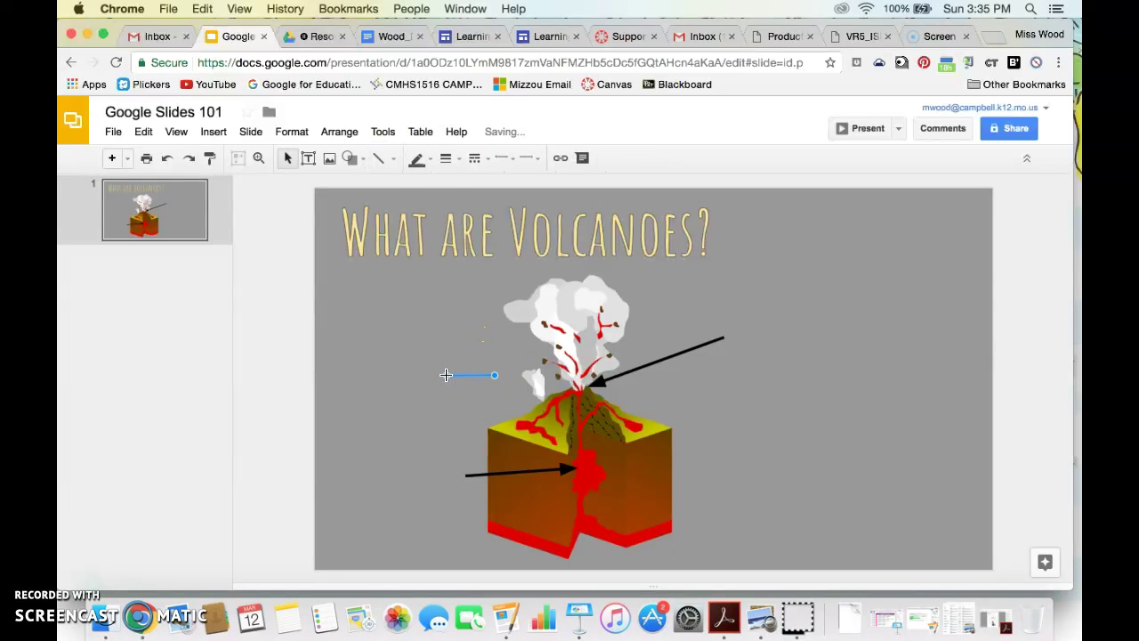
Add vertical and diagonal lines from the short line's left end, forming a bracket shape
click(379, 158)
click(449, 375)
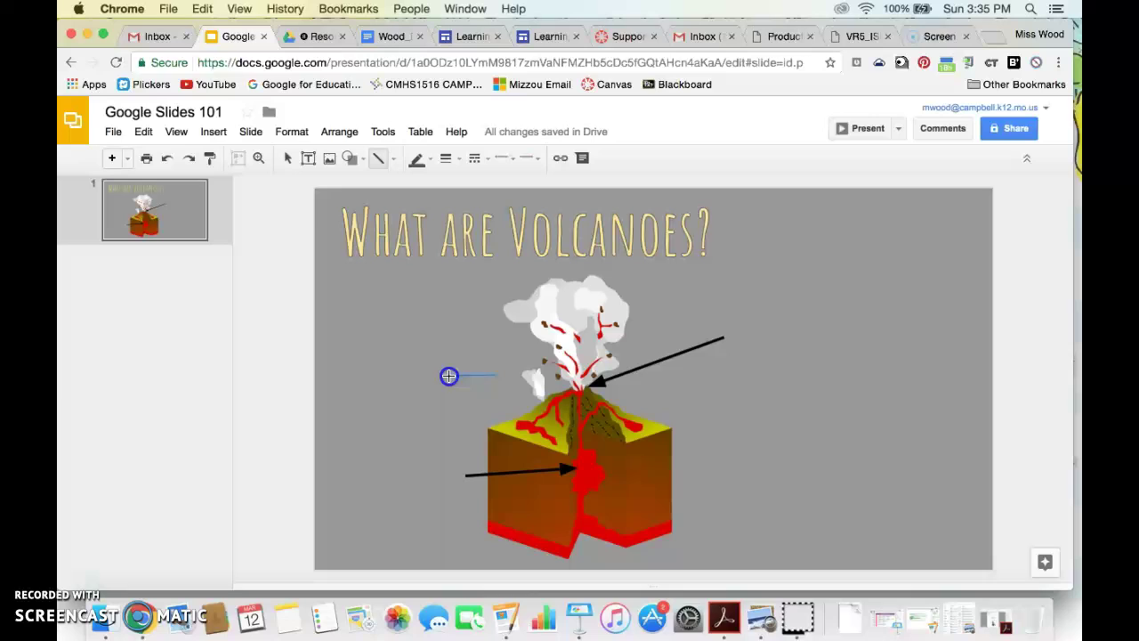
drag(449, 375, 448, 421)
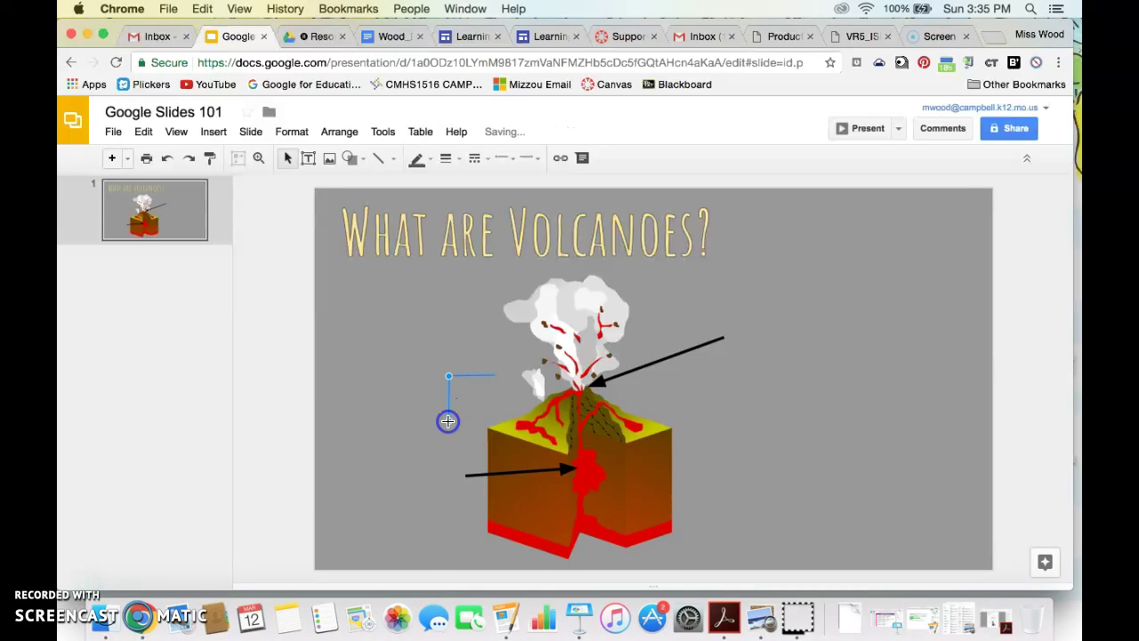
click(379, 158)
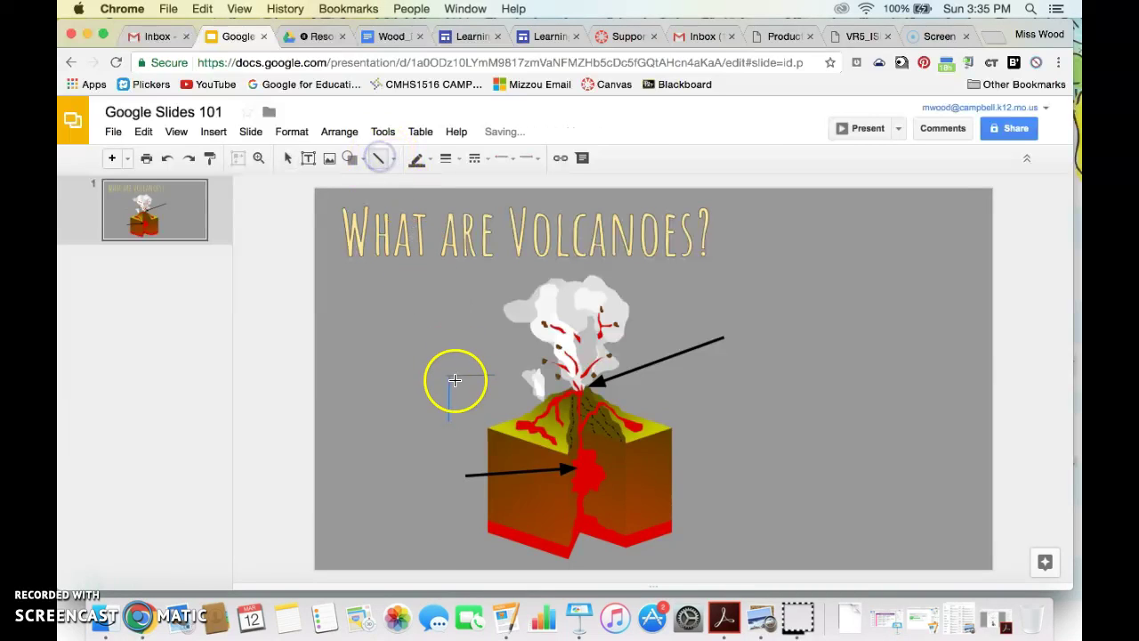
drag(449, 376, 486, 425)
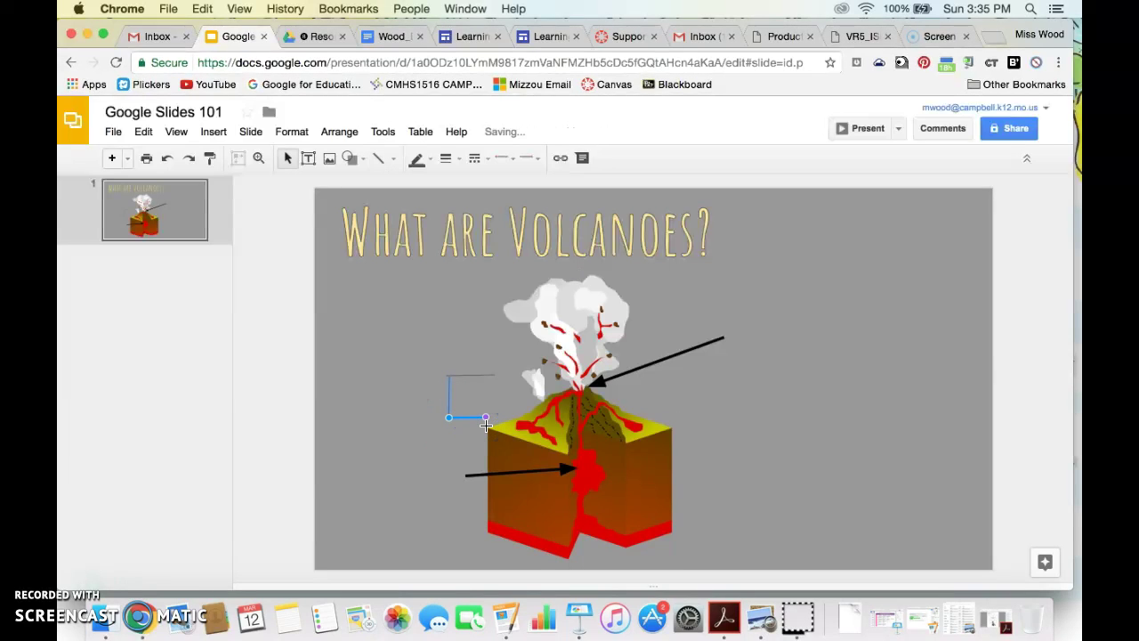
click(281, 249)
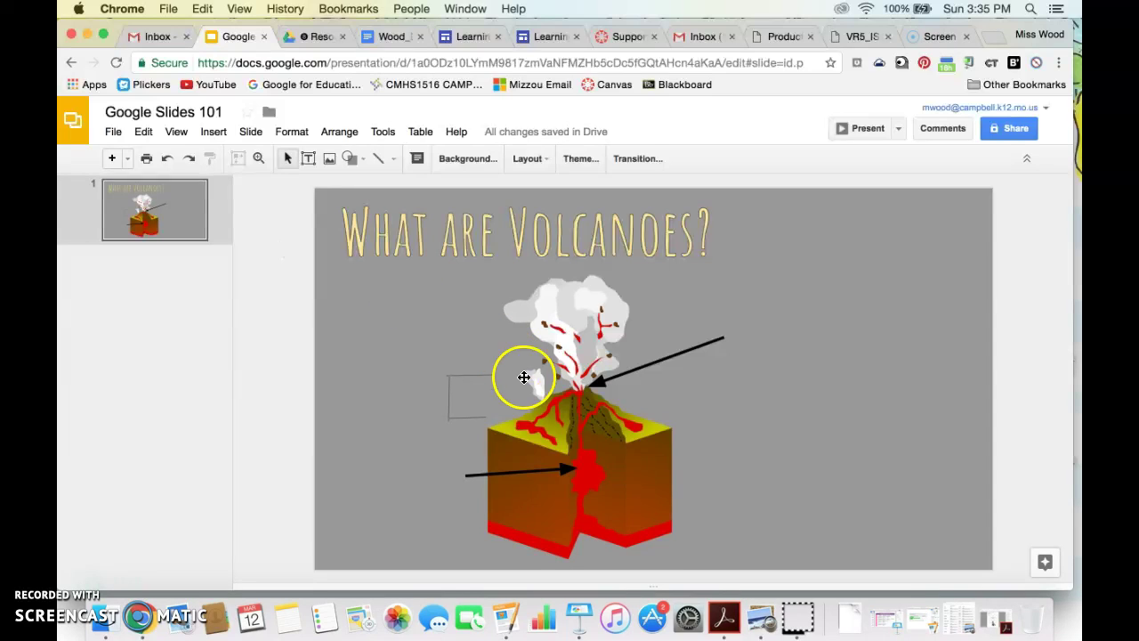
click(385, 158)
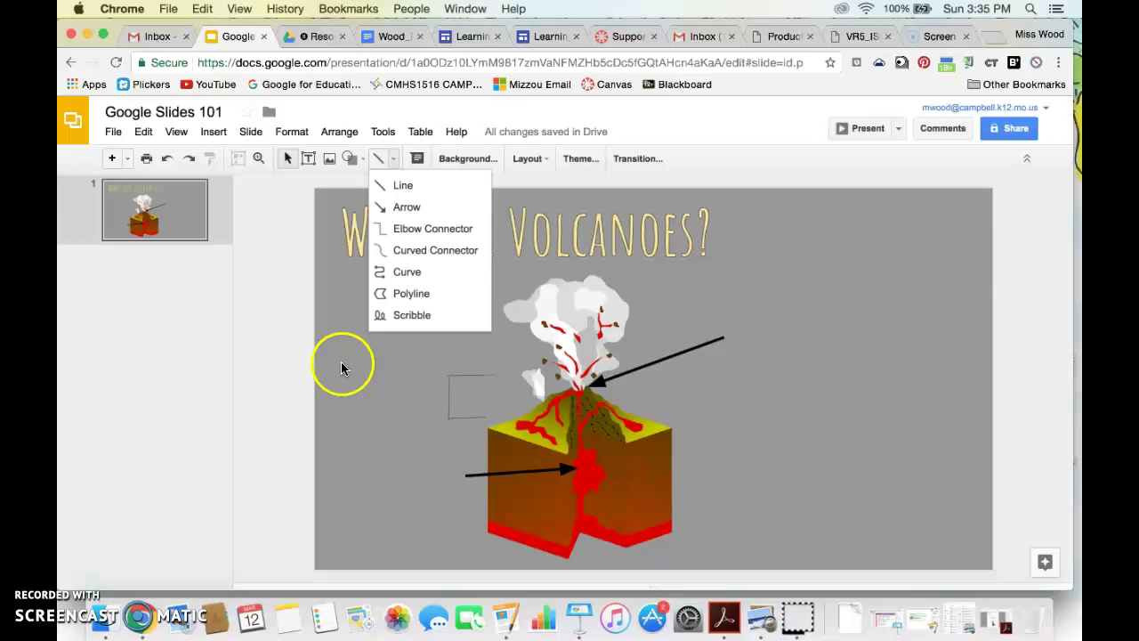
click(294, 368)
Duplicate the magma-chamber arrow and aim the copy from the left at the central conduit
click(566, 464)
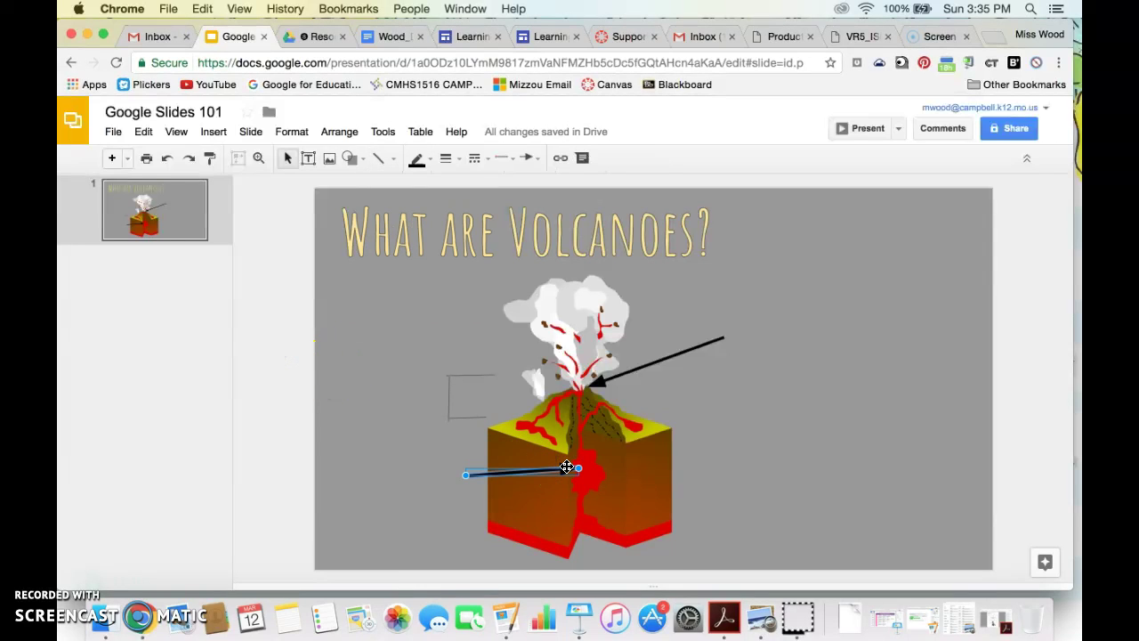
key(super+v)
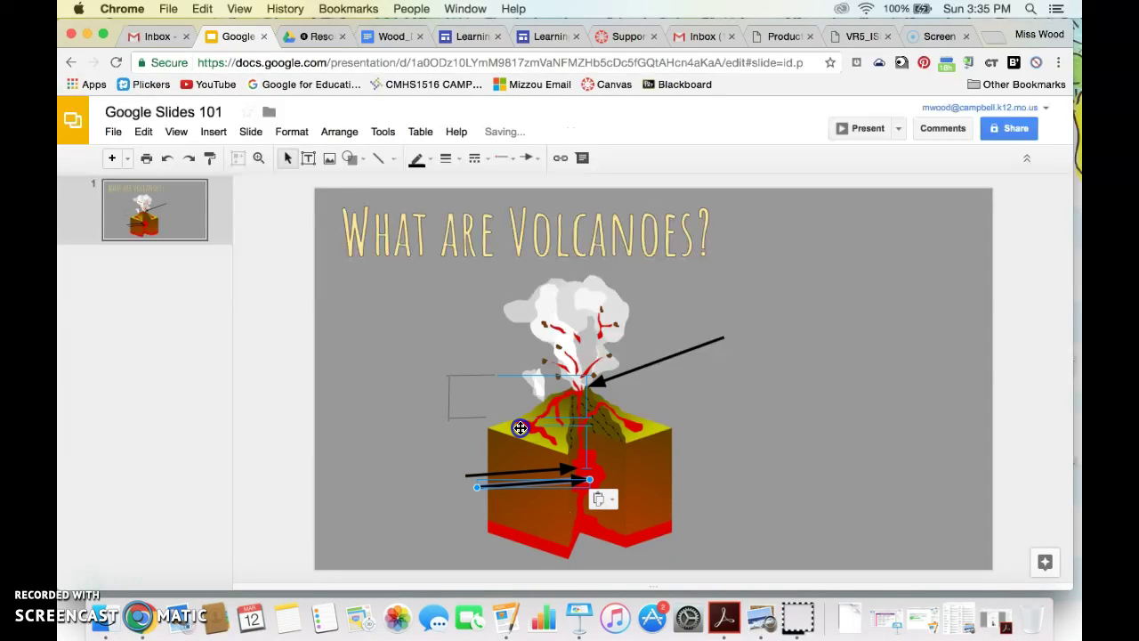
drag(501, 434, 503, 433)
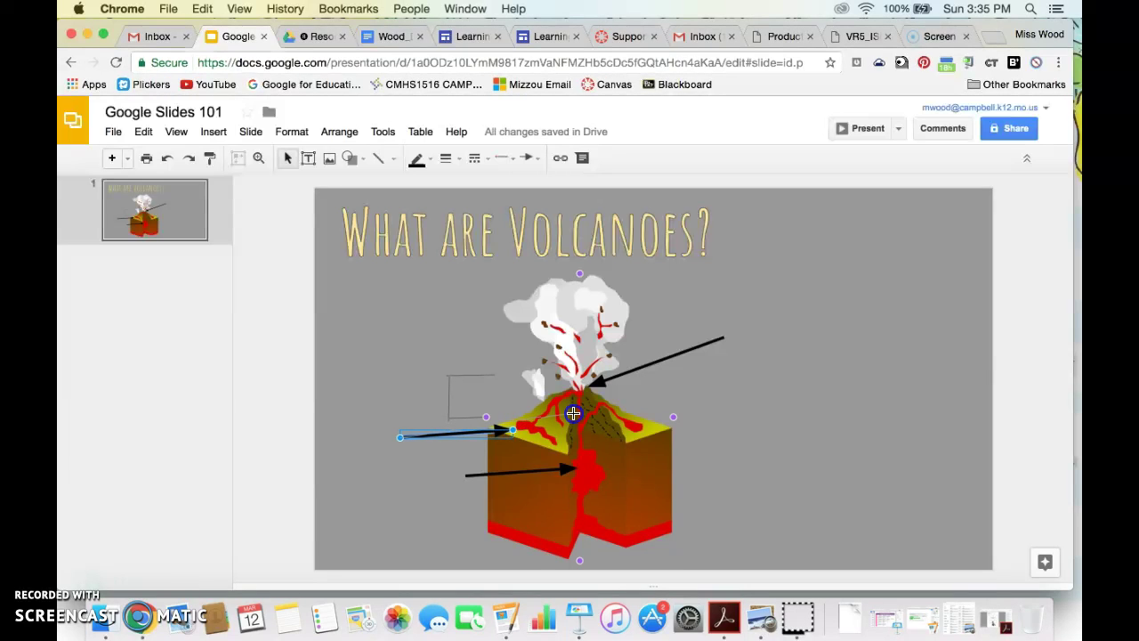
drag(577, 413, 578, 412)
click(747, 427)
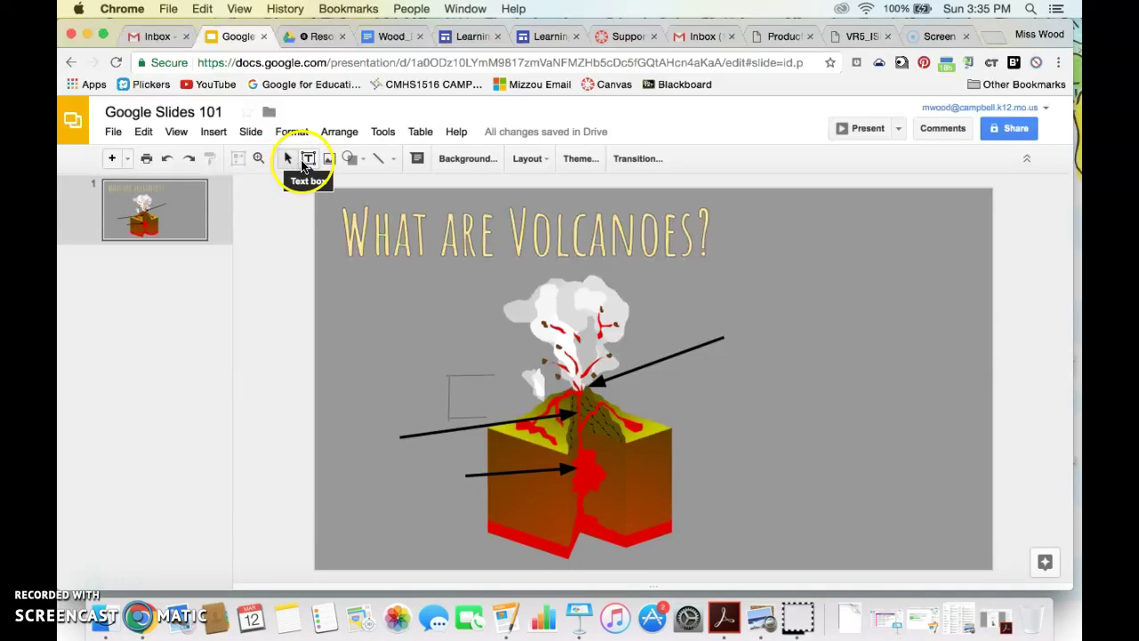
Add a text box reading 'Conduit' at the left end of the new arrow
click(304, 164)
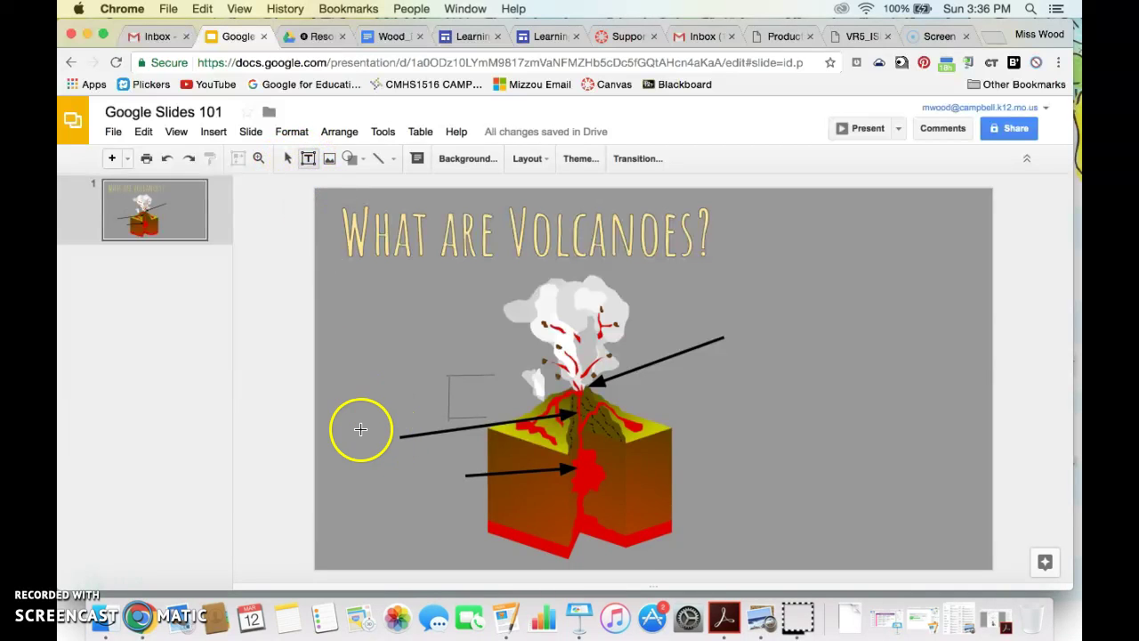
drag(338, 428, 398, 452)
text(Cond)
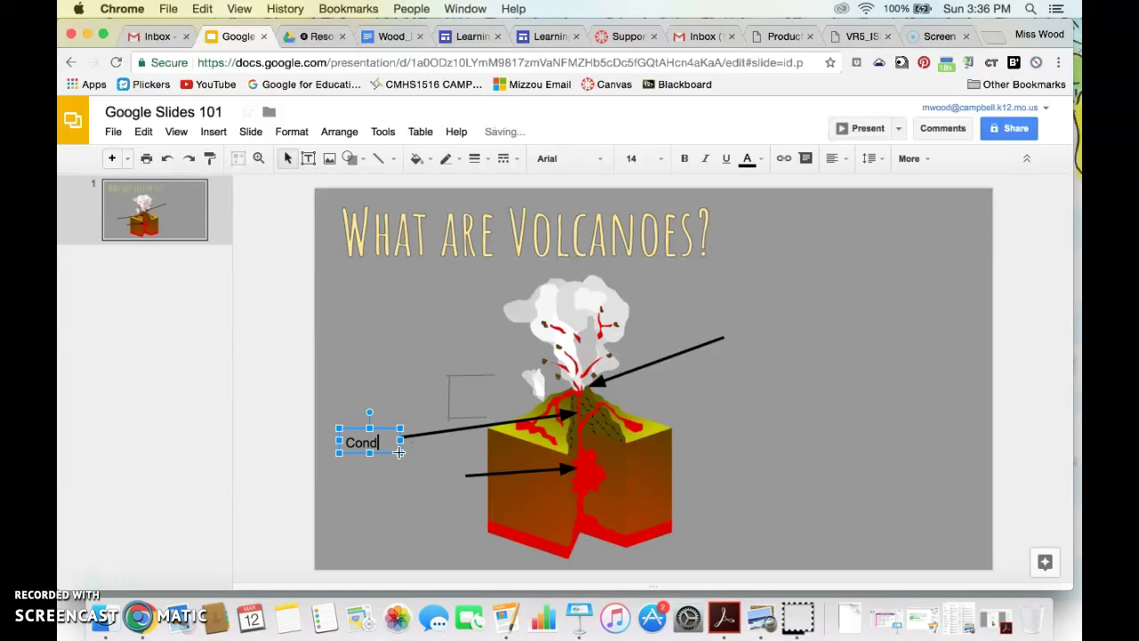
text(uit)
click(414, 501)
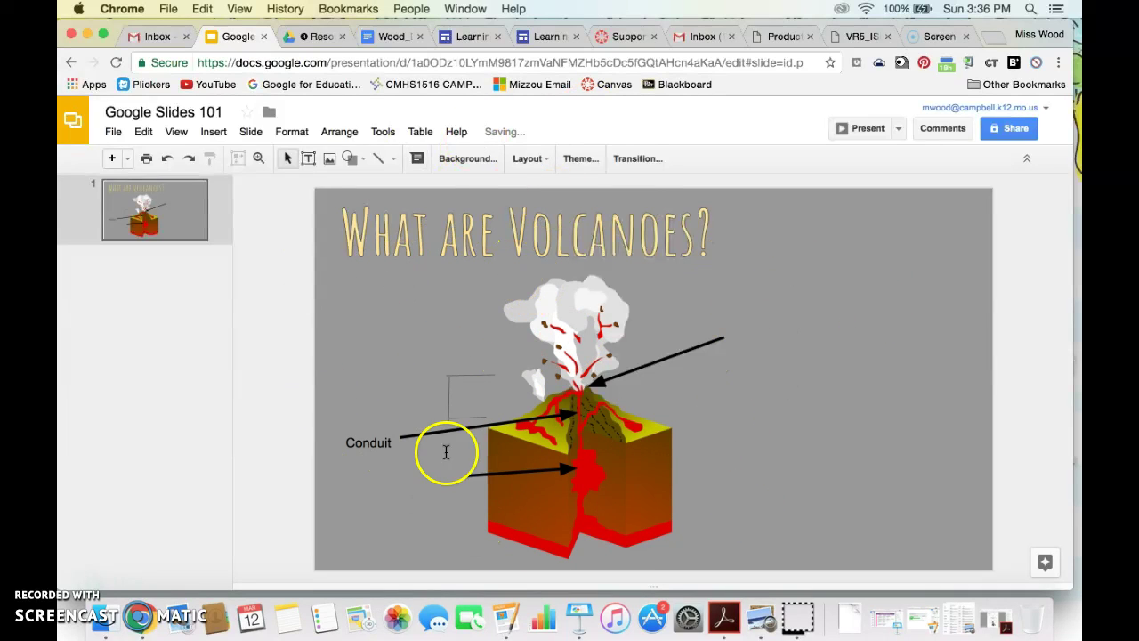
Make the Conduit label white and bold, widen it to one line, and nudge it level with the arrow
click(371, 442)
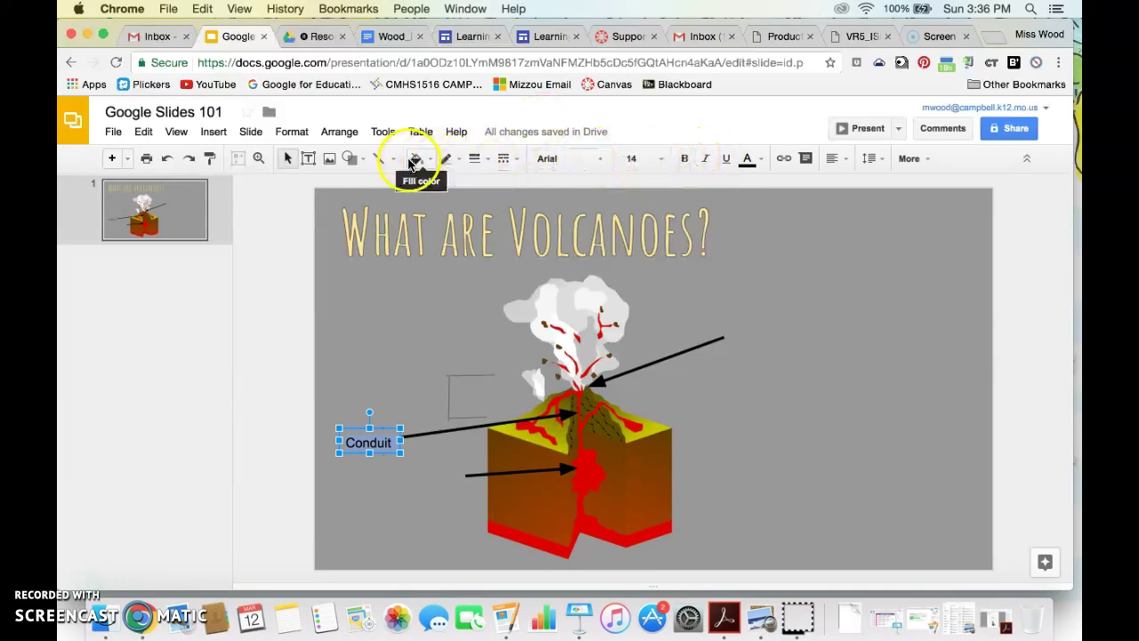
click(758, 164)
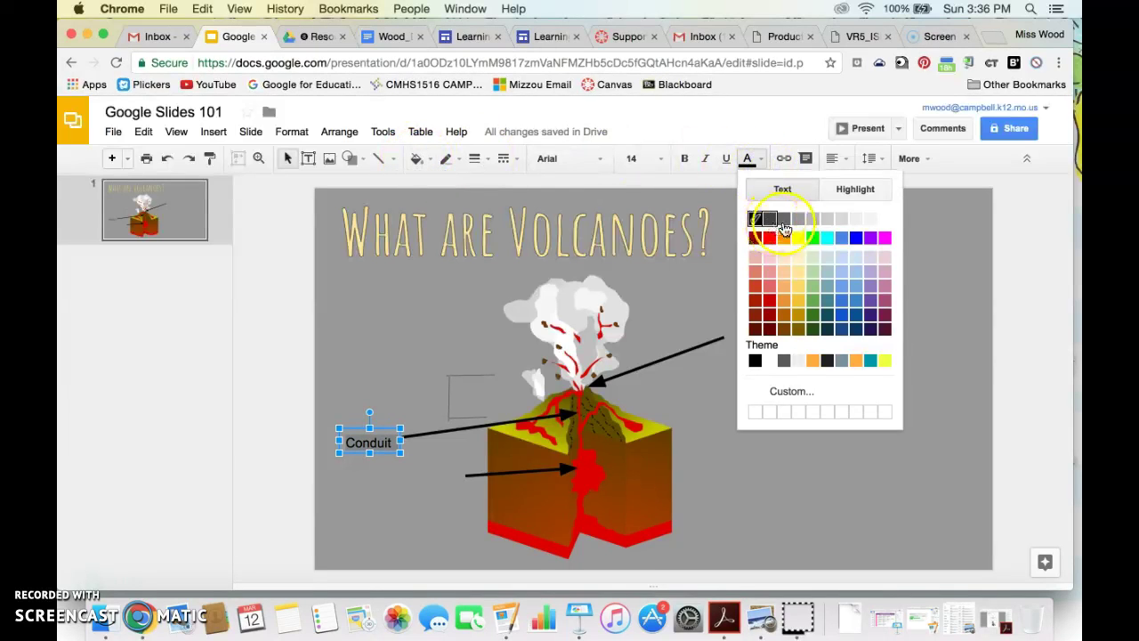
click(881, 222)
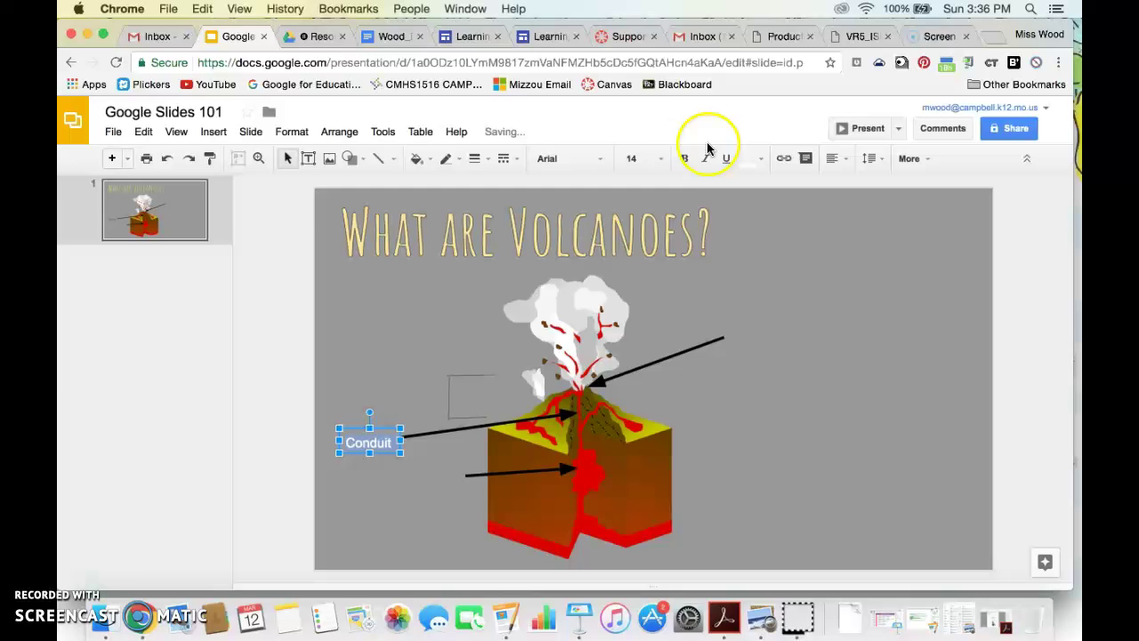
click(684, 158)
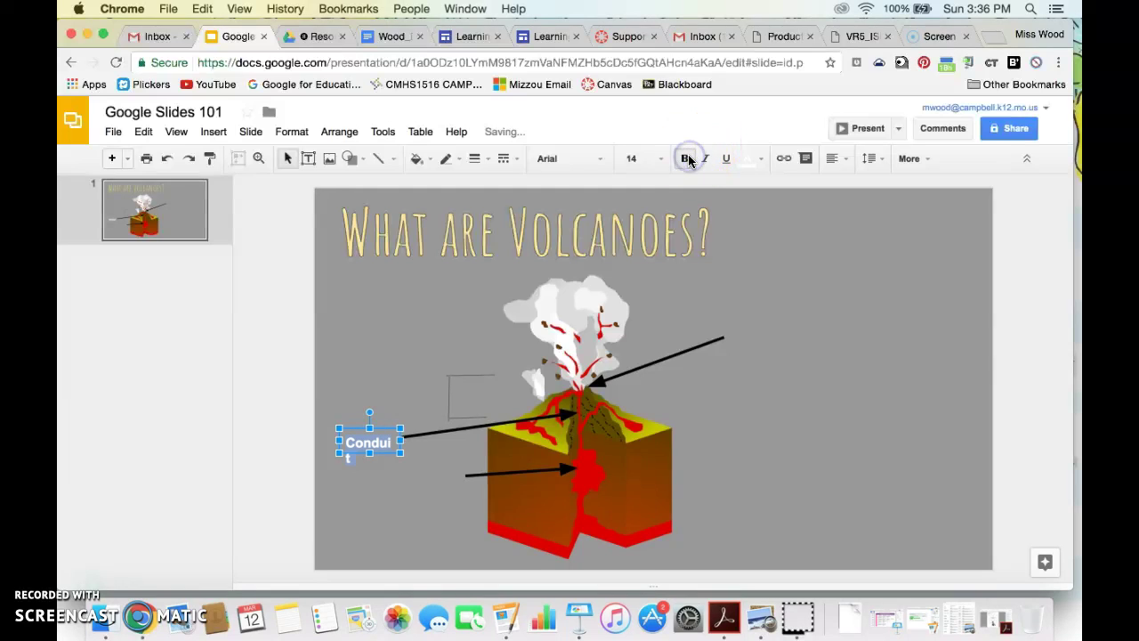
click(412, 440)
drag(412, 439, 423, 440)
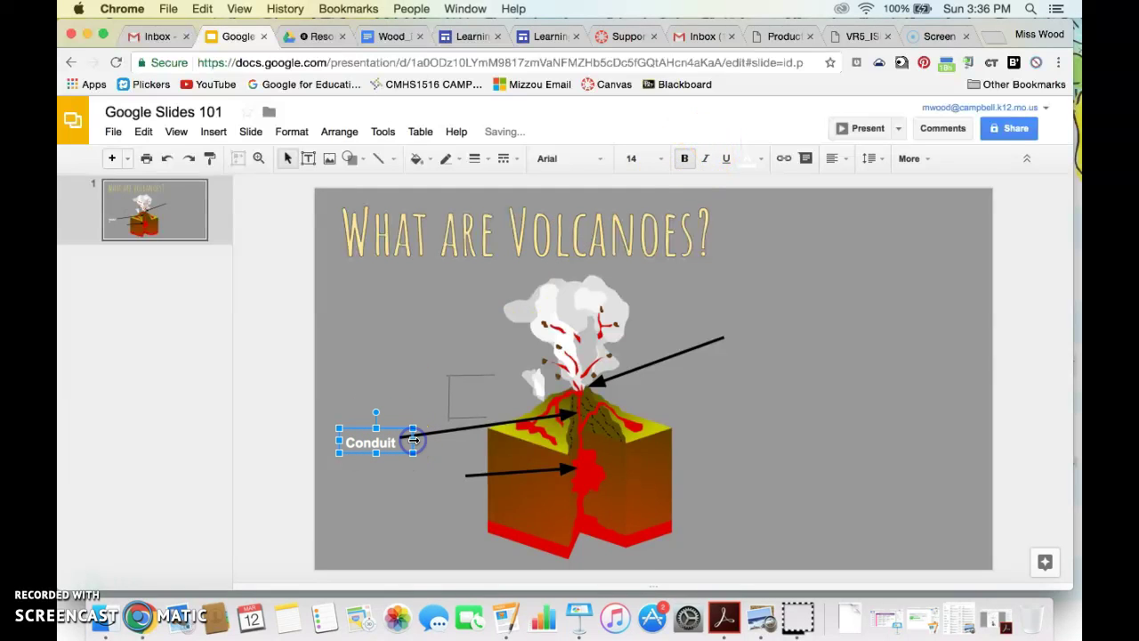
click(445, 454)
click(377, 445)
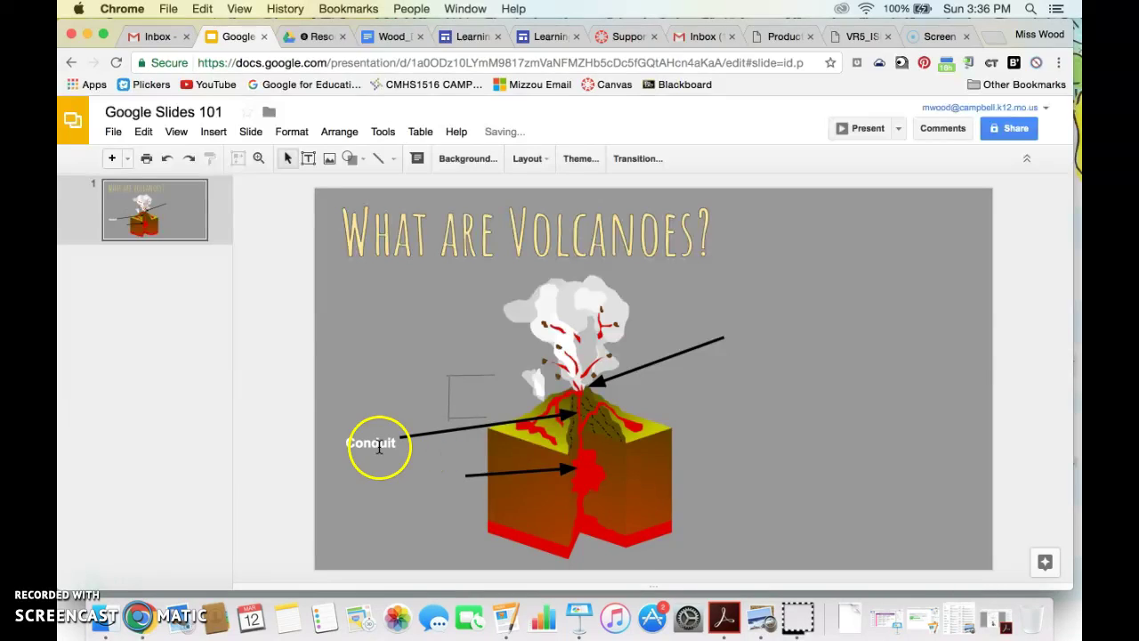
key(Up)
key(Up)
key(Up)
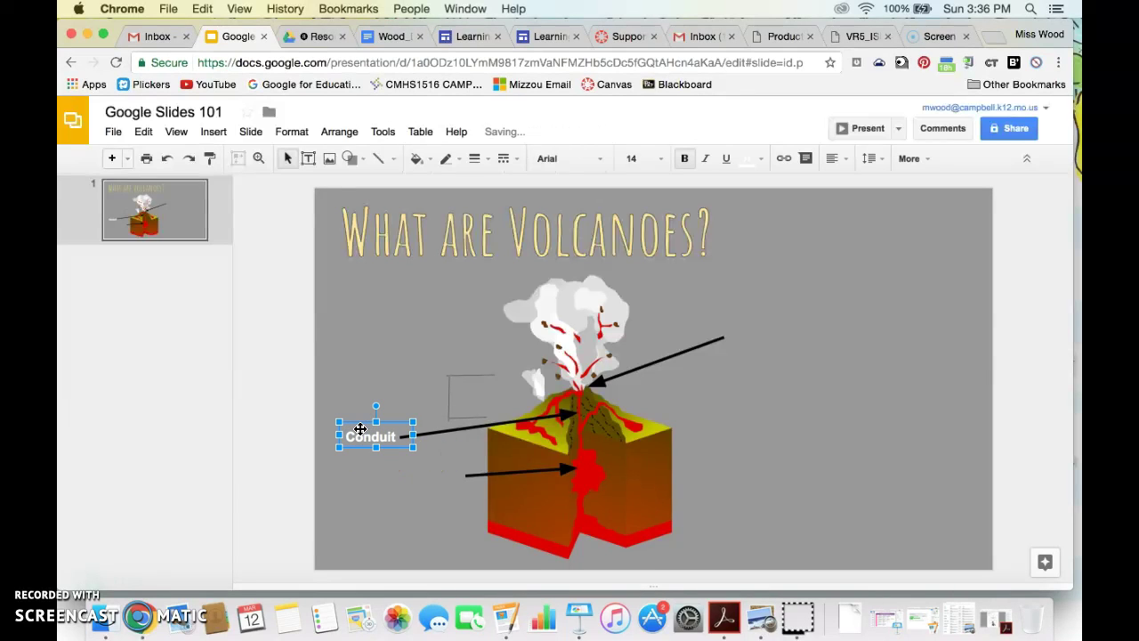
click(762, 481)
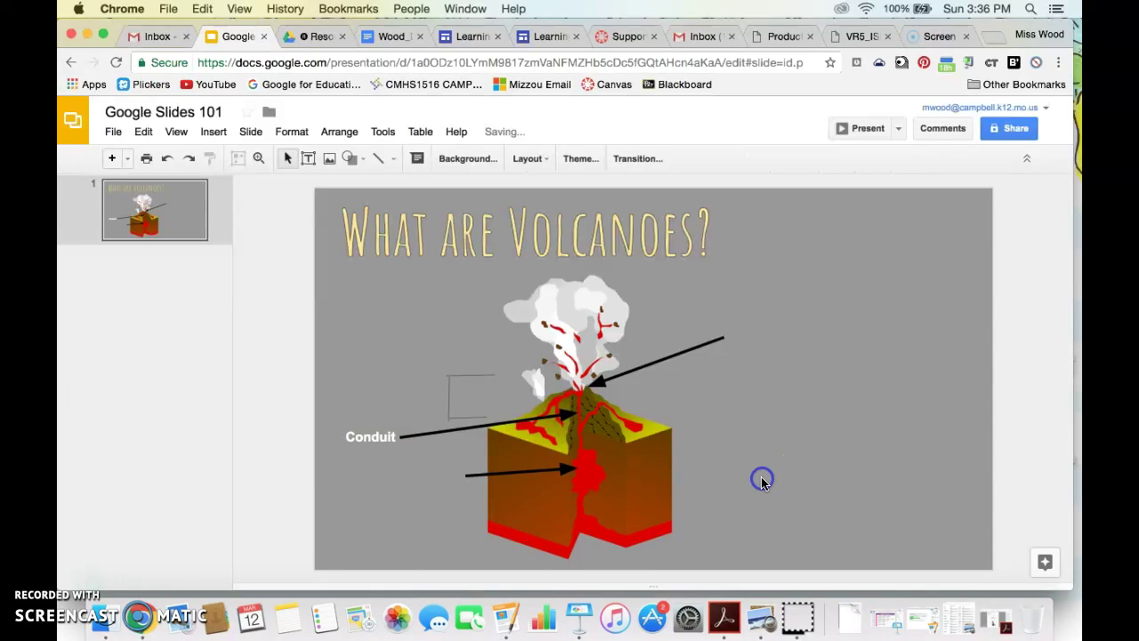
Add a 'Definition' text box at the slide's upper right
click(308, 158)
drag(777, 269, 958, 433)
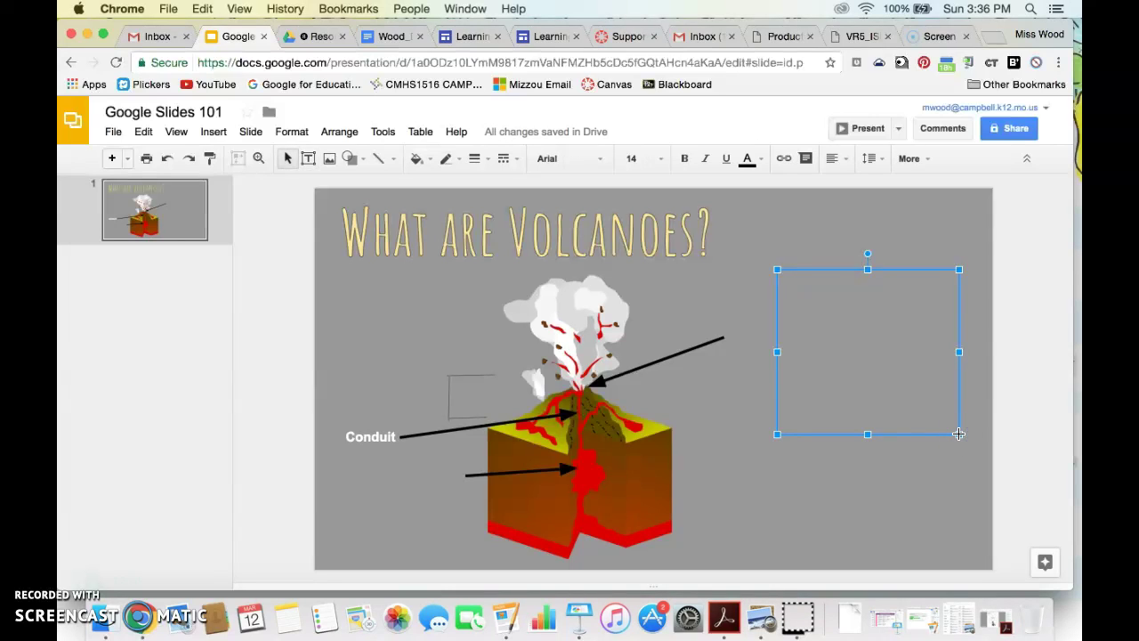
text(Definition)
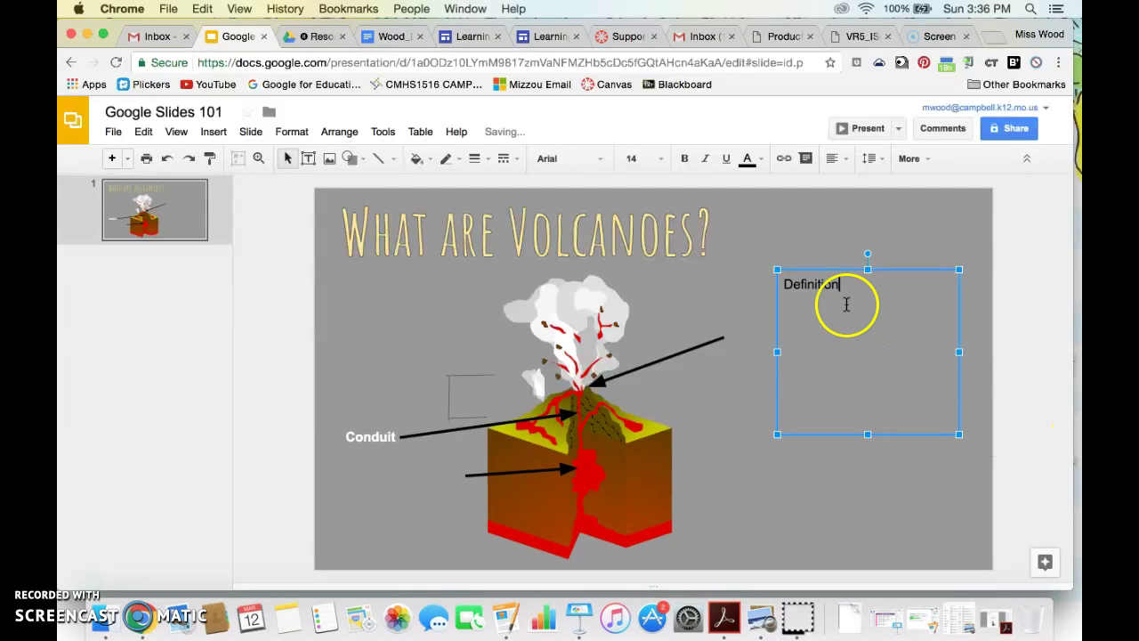
Highlight the word Definition in yellow
click(846, 284)
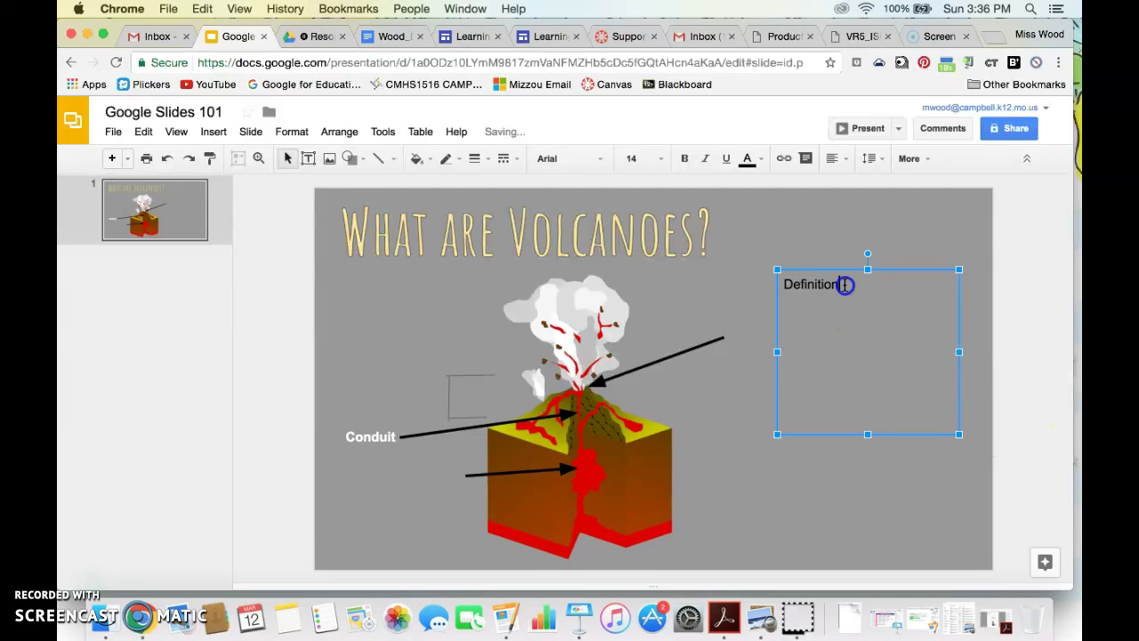
double_click(845, 284)
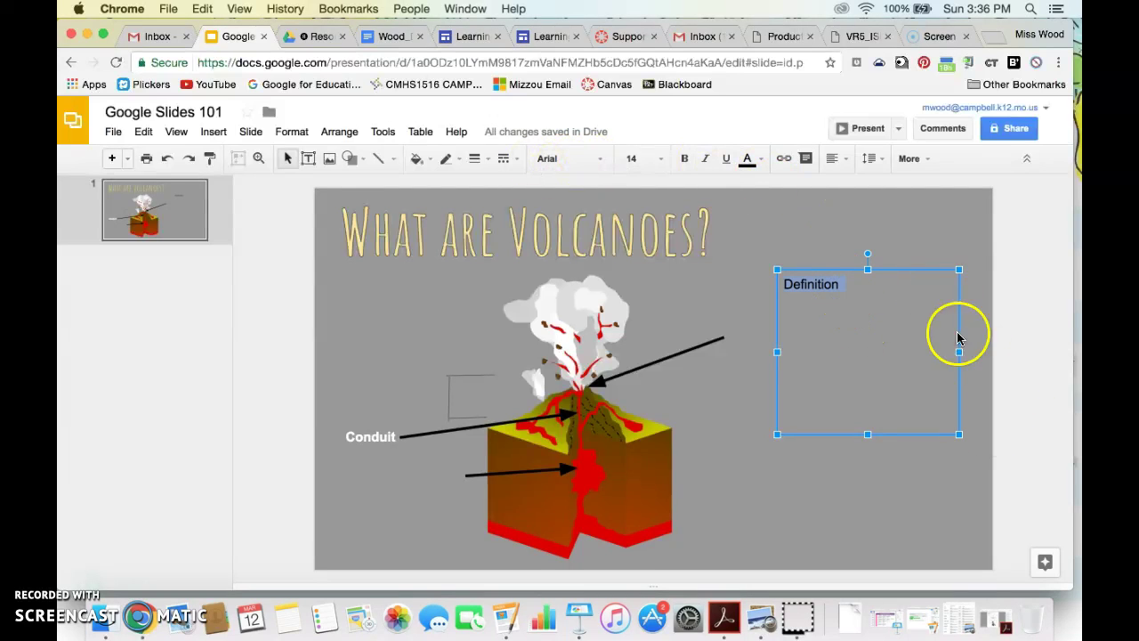
click(749, 162)
click(856, 189)
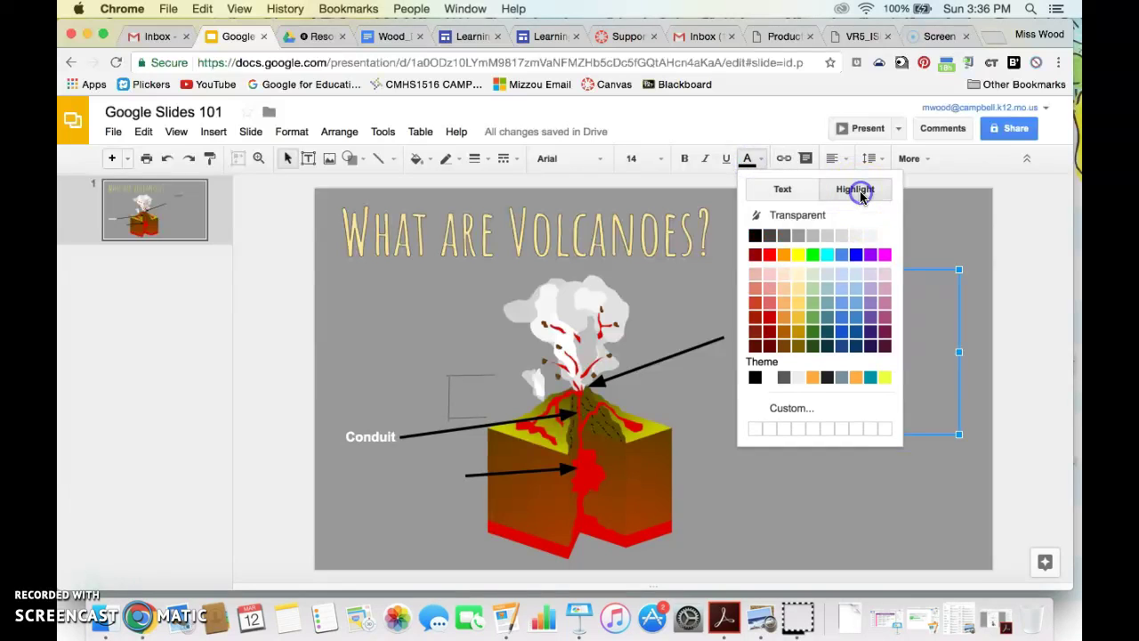
click(799, 190)
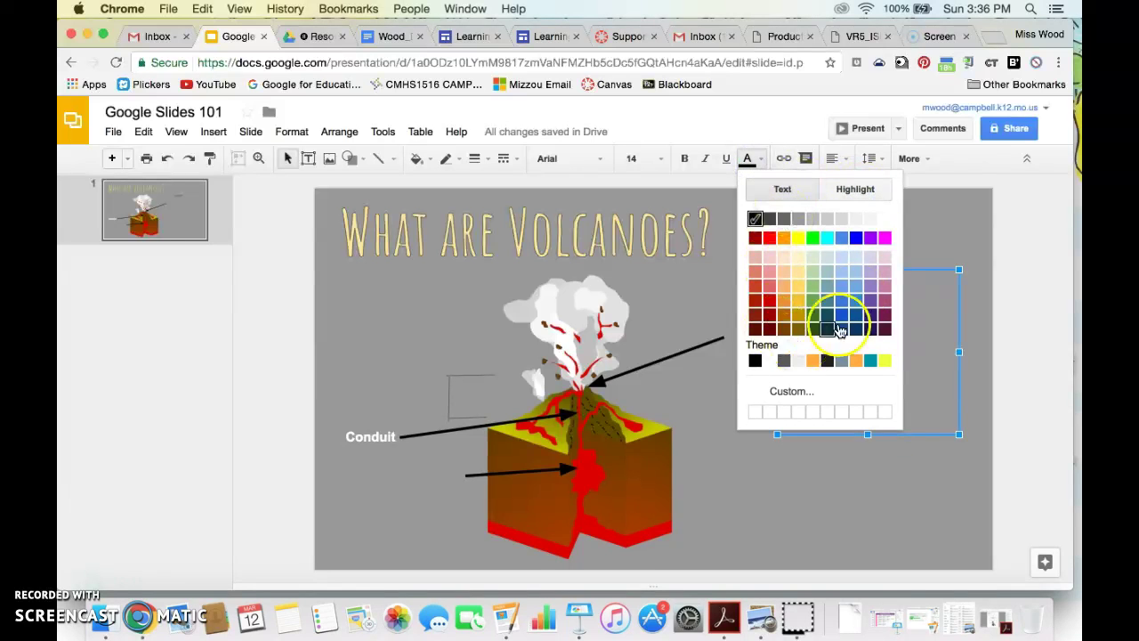
click(856, 189)
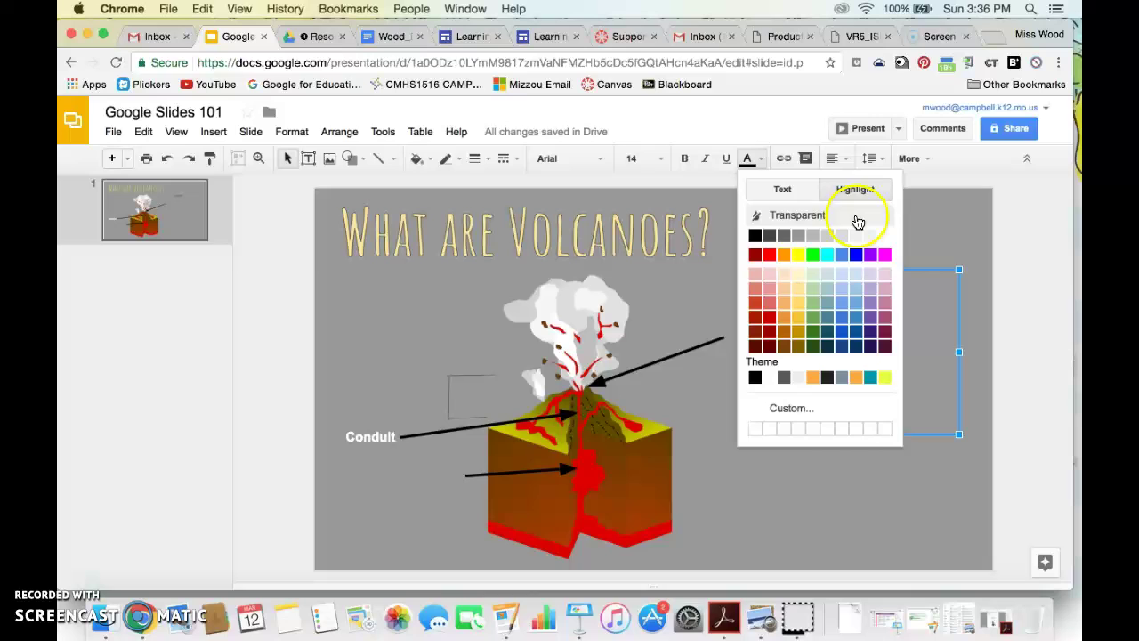
click(885, 379)
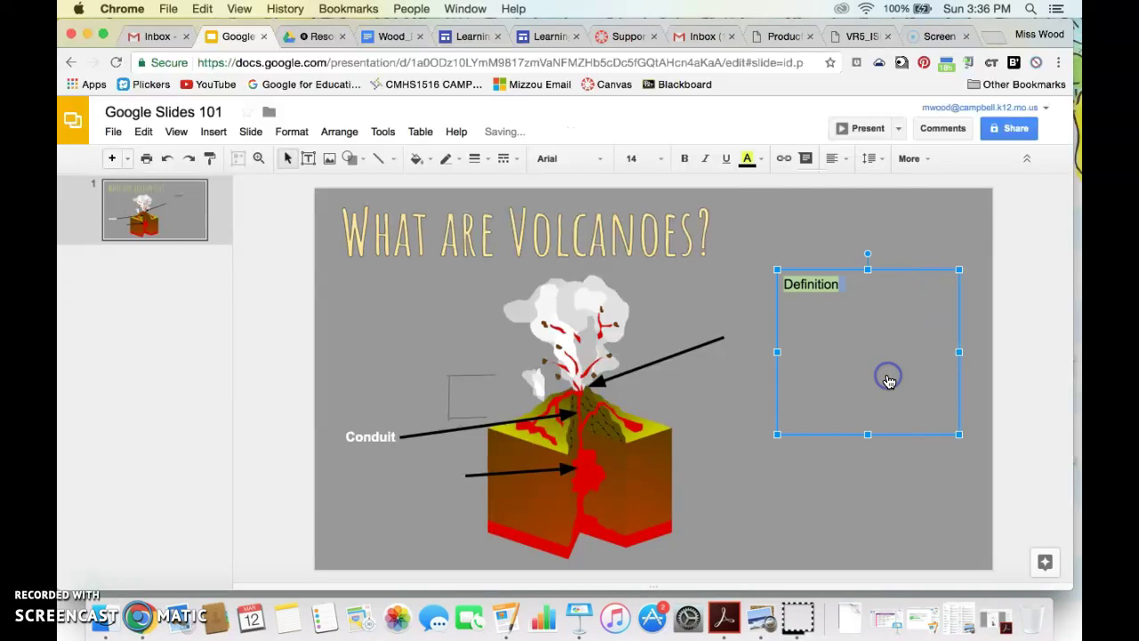
click(888, 381)
click(884, 483)
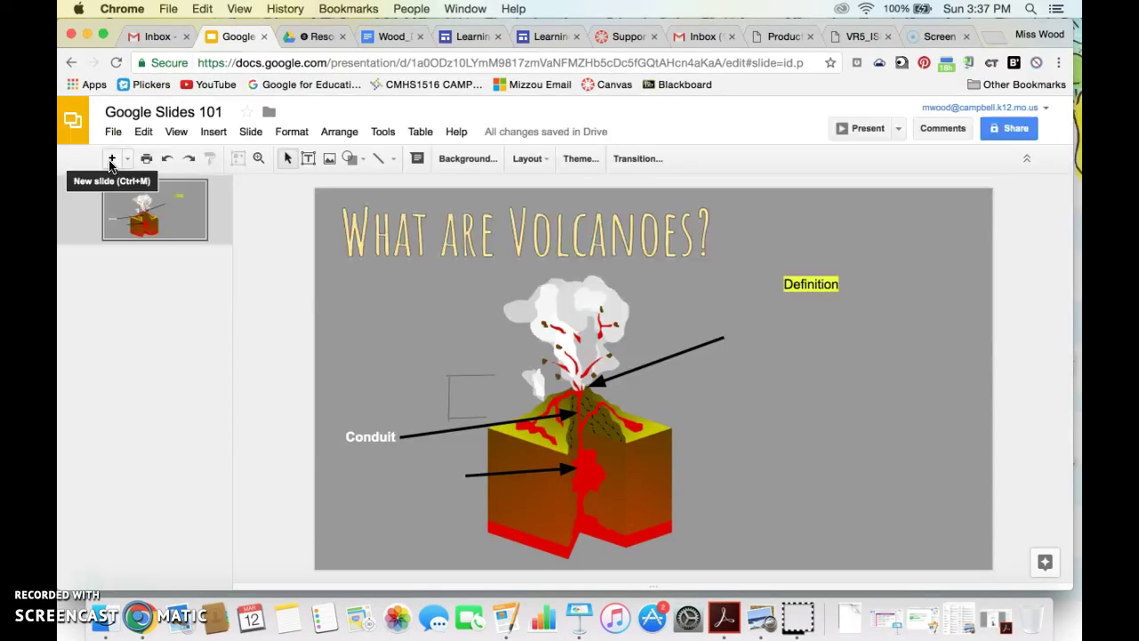
Add a title-and-body slide, then delete it again
click(127, 158)
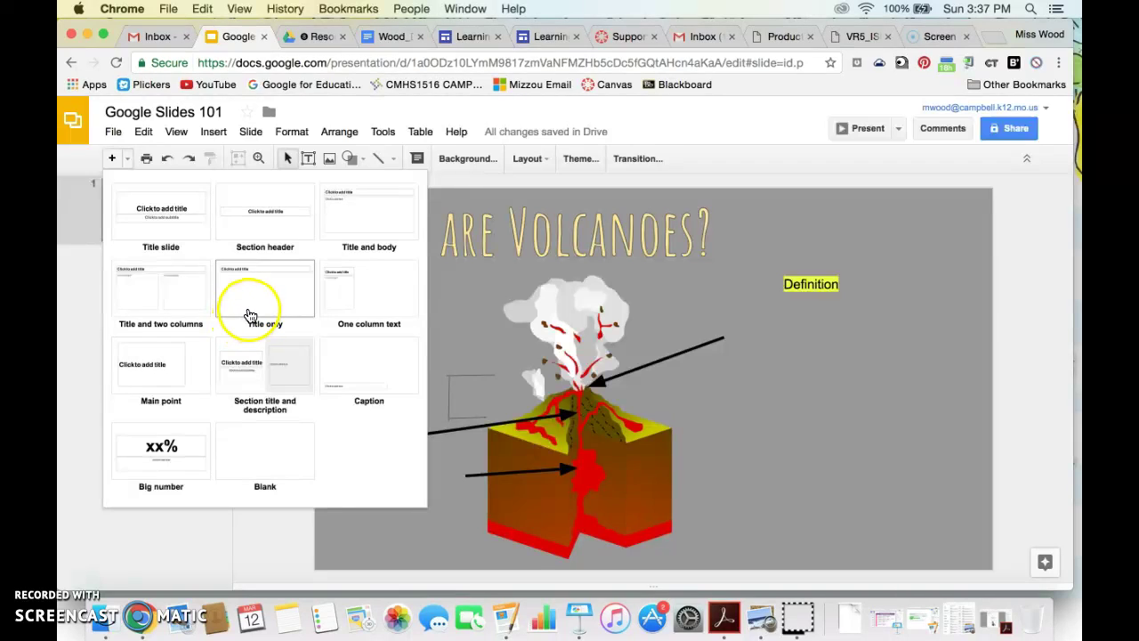
click(343, 230)
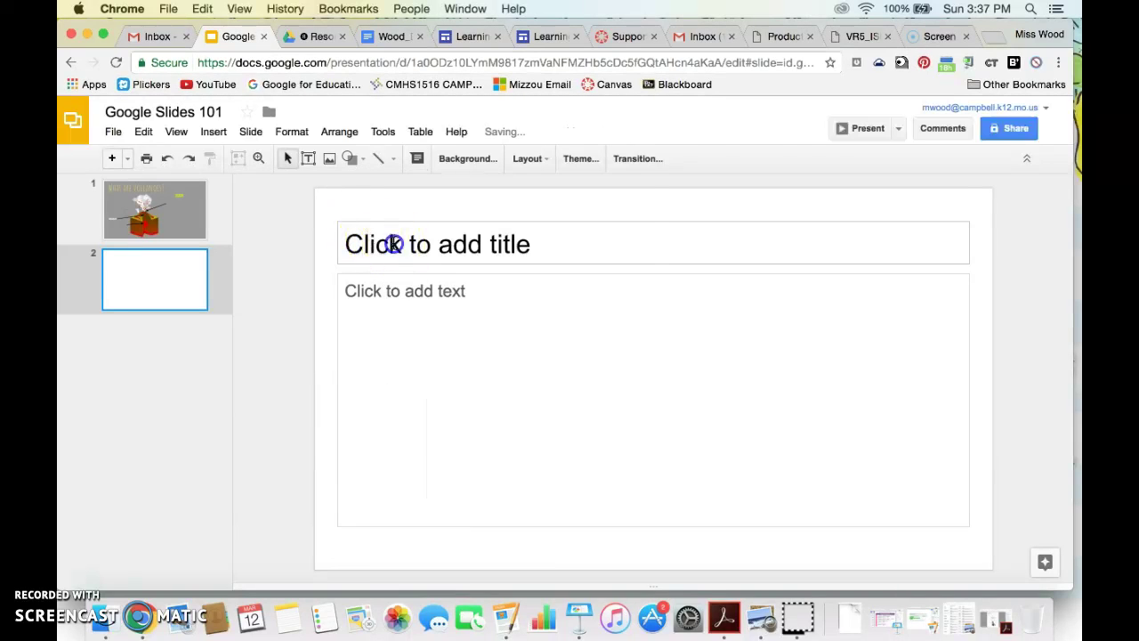
click(393, 242)
click(396, 285)
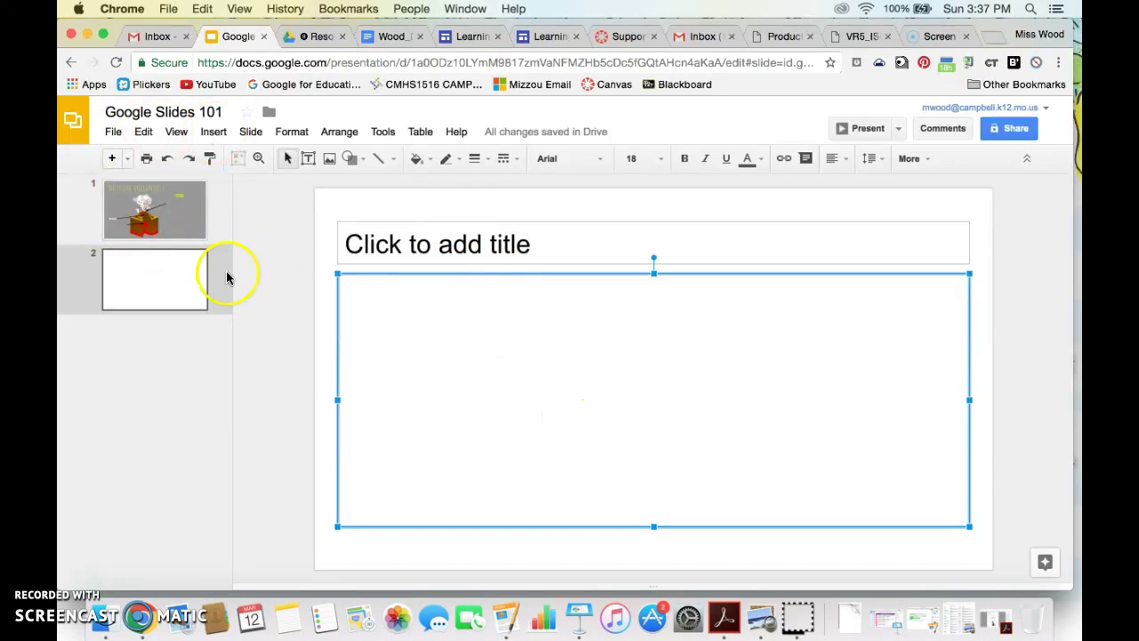
click(189, 305)
key(Delete)
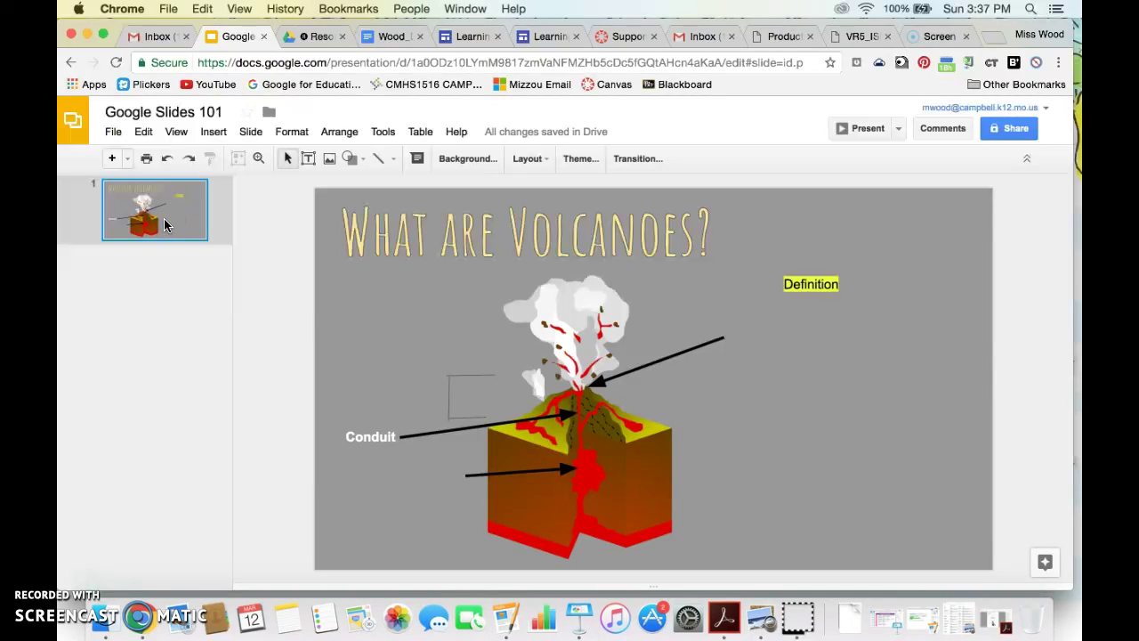
Duplicate the first slide and remove the volcano image from the copy
click(165, 224)
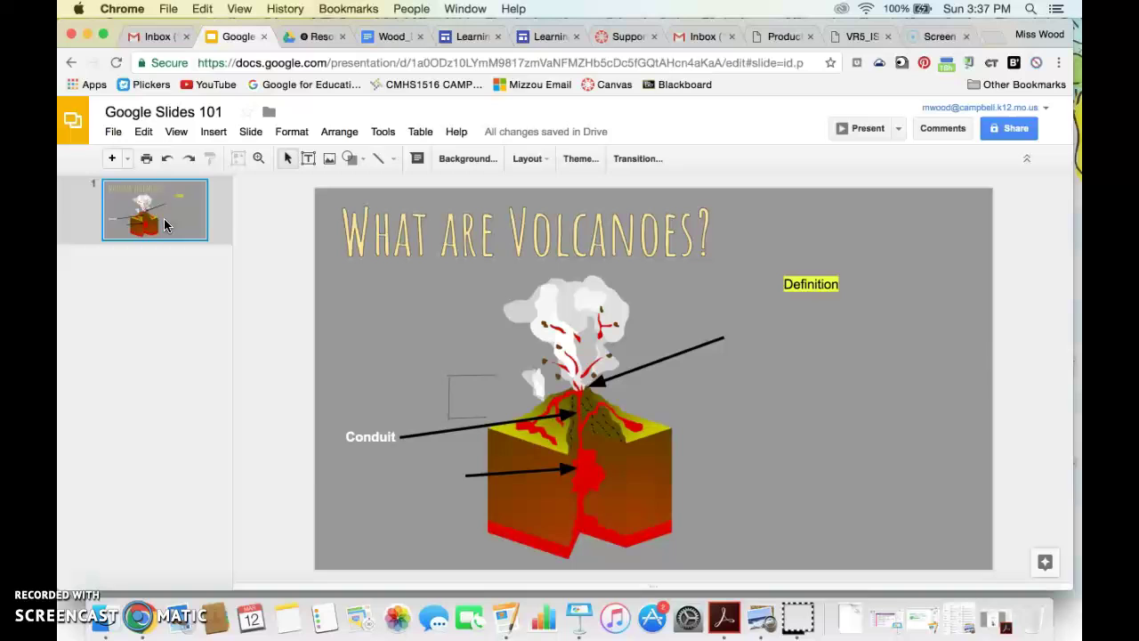
key(ctrl+d)
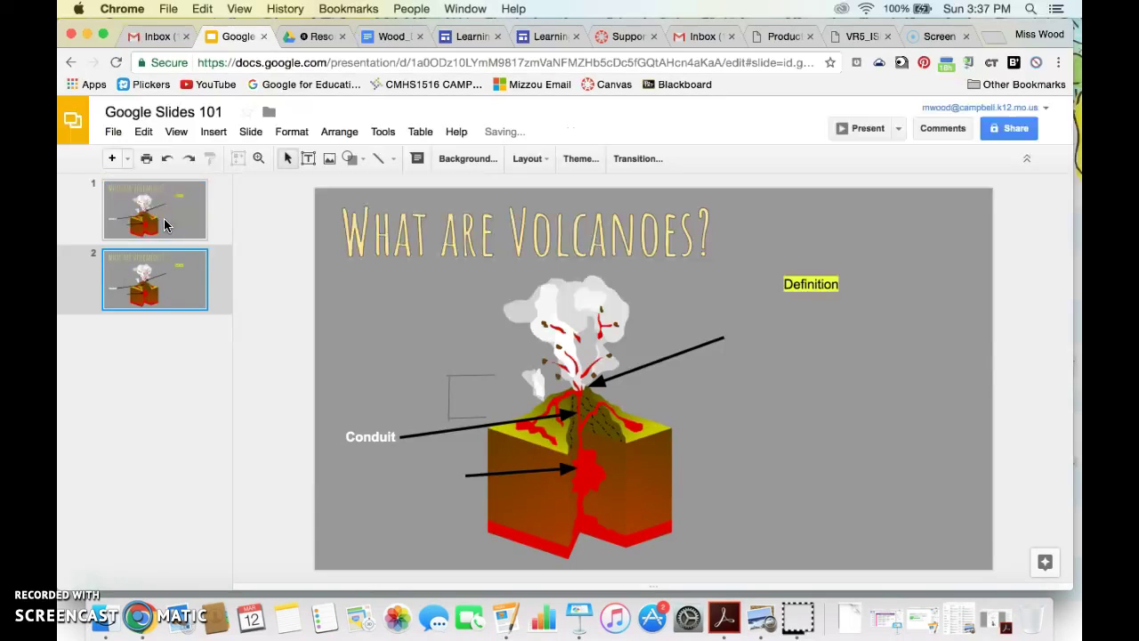
click(504, 376)
key(BackSpace)
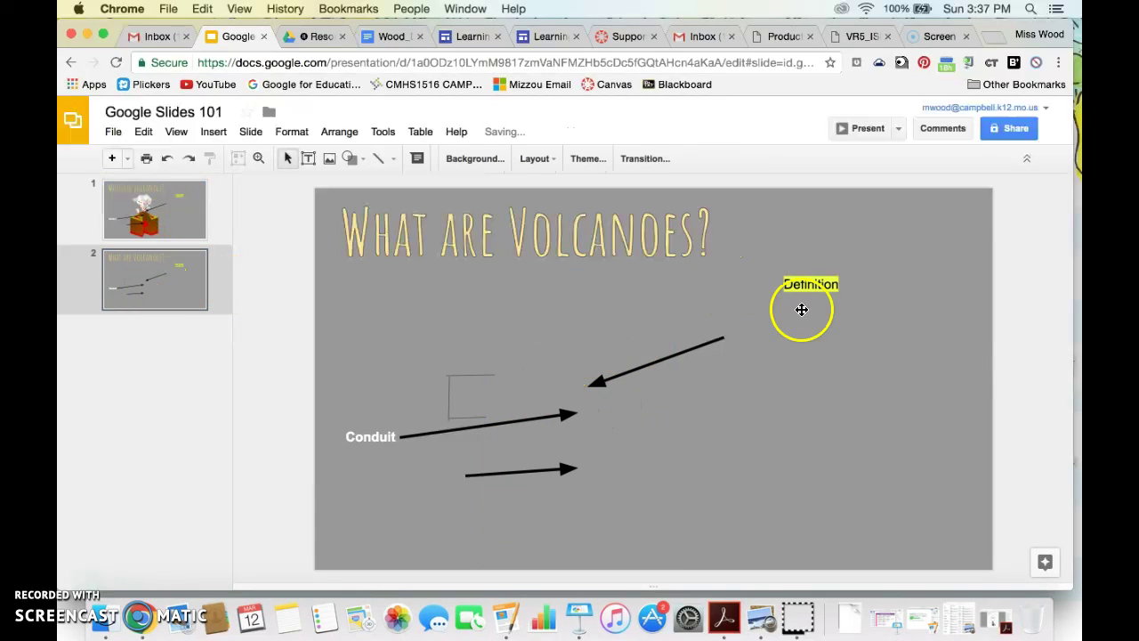
Delete the three arrows and the Conduit and Definition labels from the copy
drag(720, 503, 414, 351)
key(BackSpace)
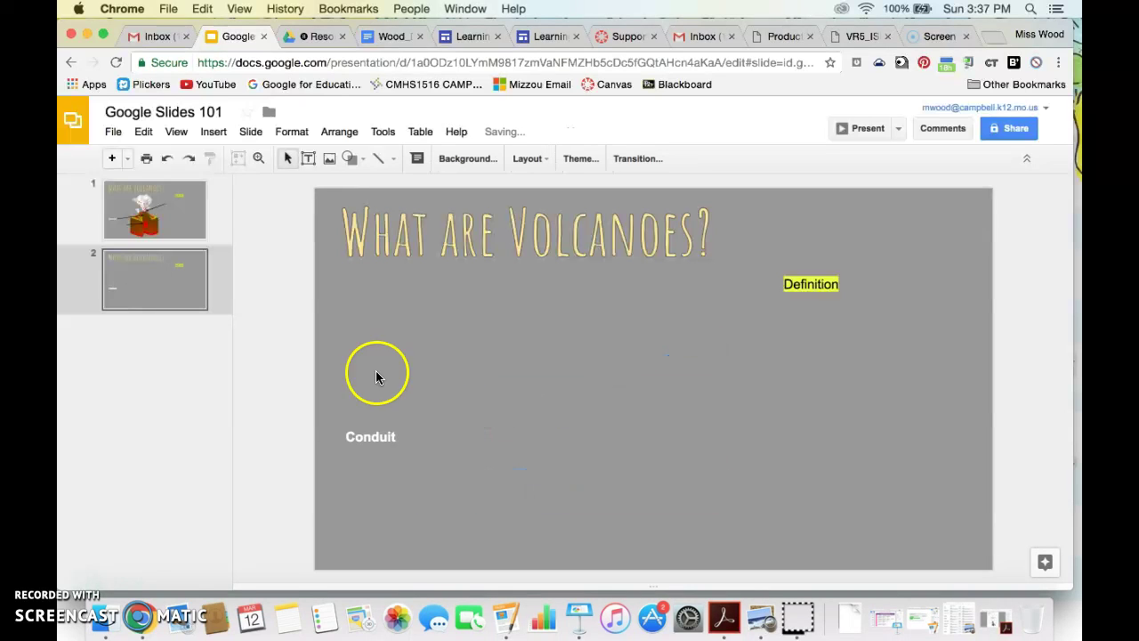
click(370, 434)
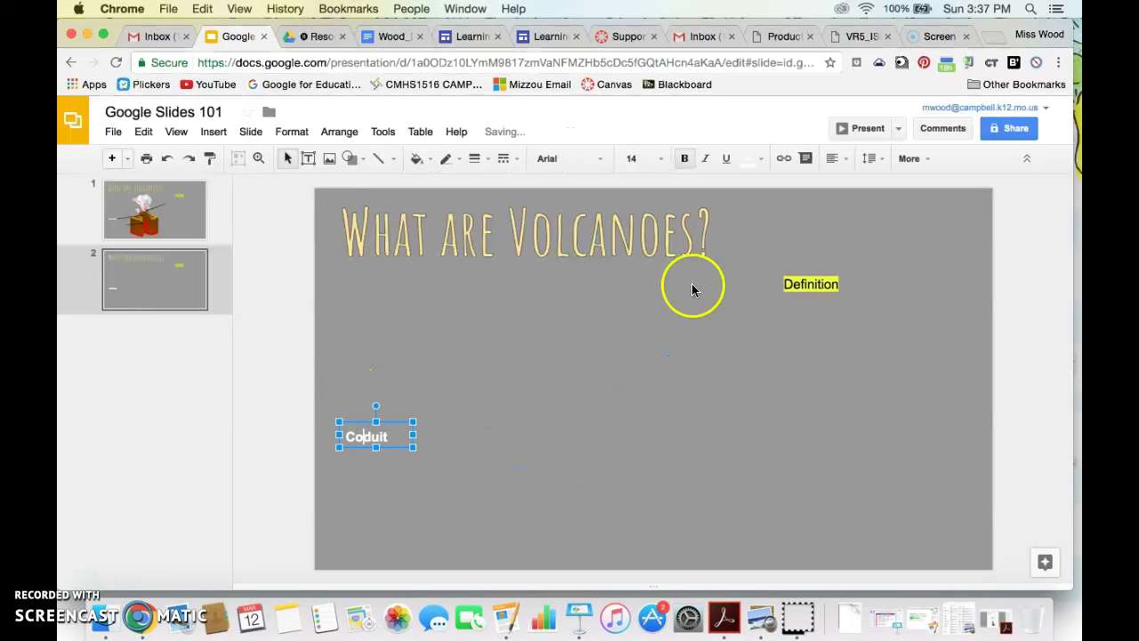
click(400, 457)
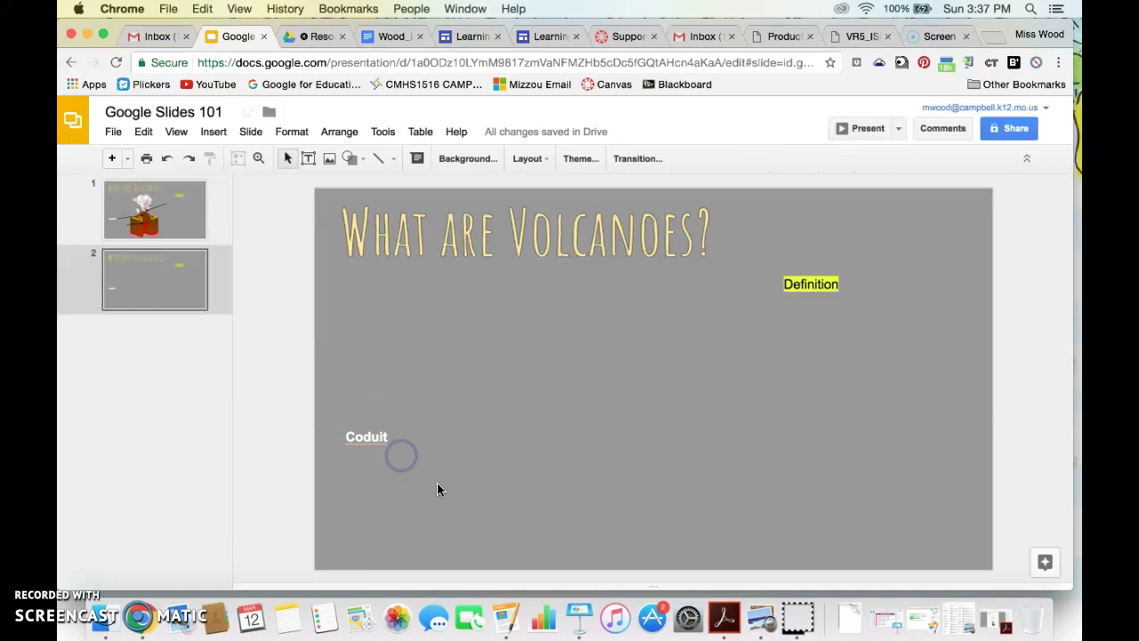
drag(437, 483, 279, 309)
key(BackSpace)
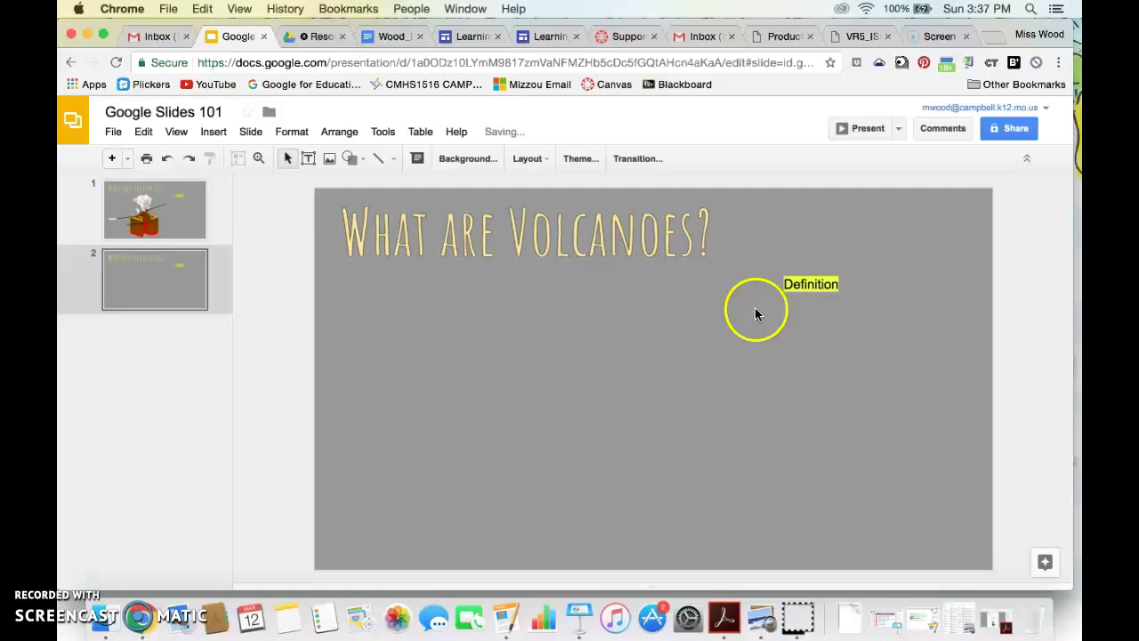
drag(898, 330, 785, 248)
key(BackSpace)
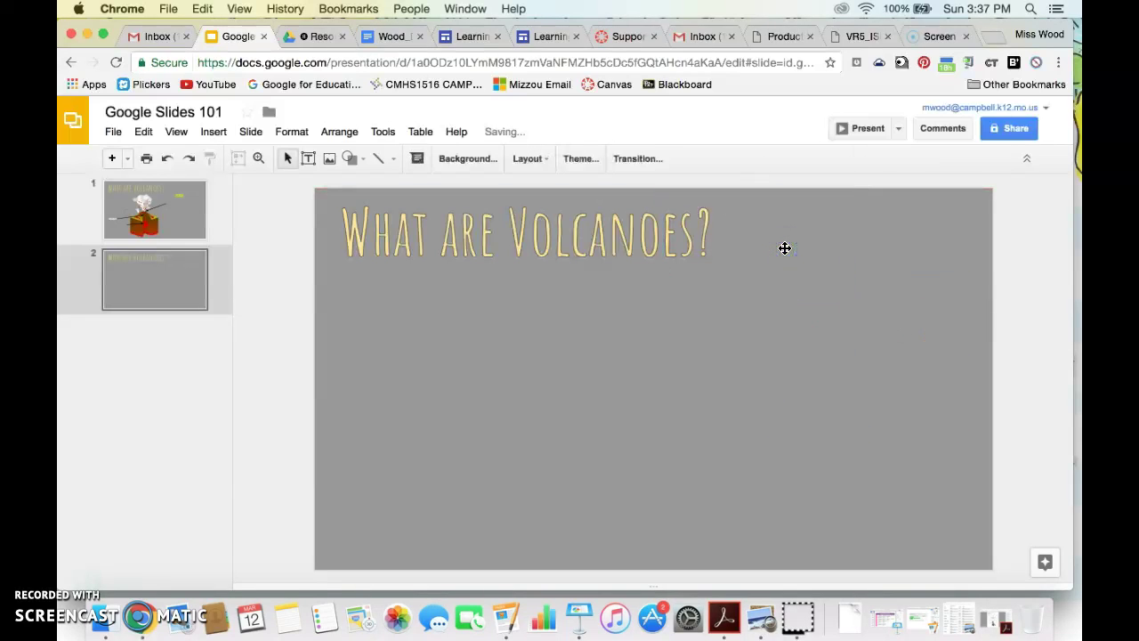
Edit slide 2's heading to read 'Why do Volcanoes Erupt?'
click(539, 248)
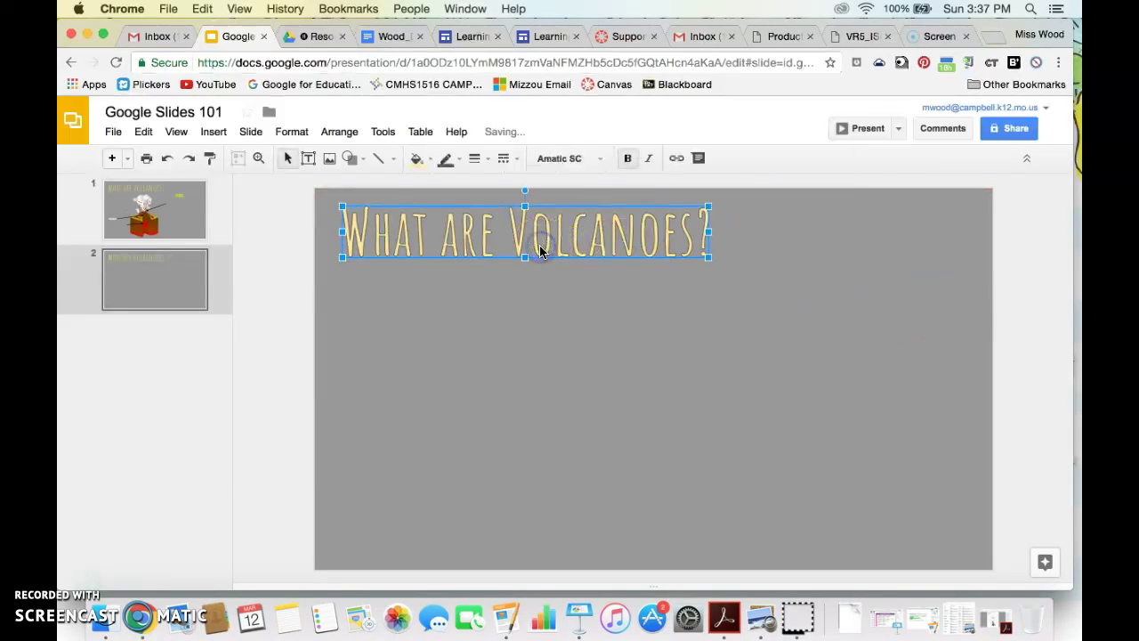
double_click(539, 247)
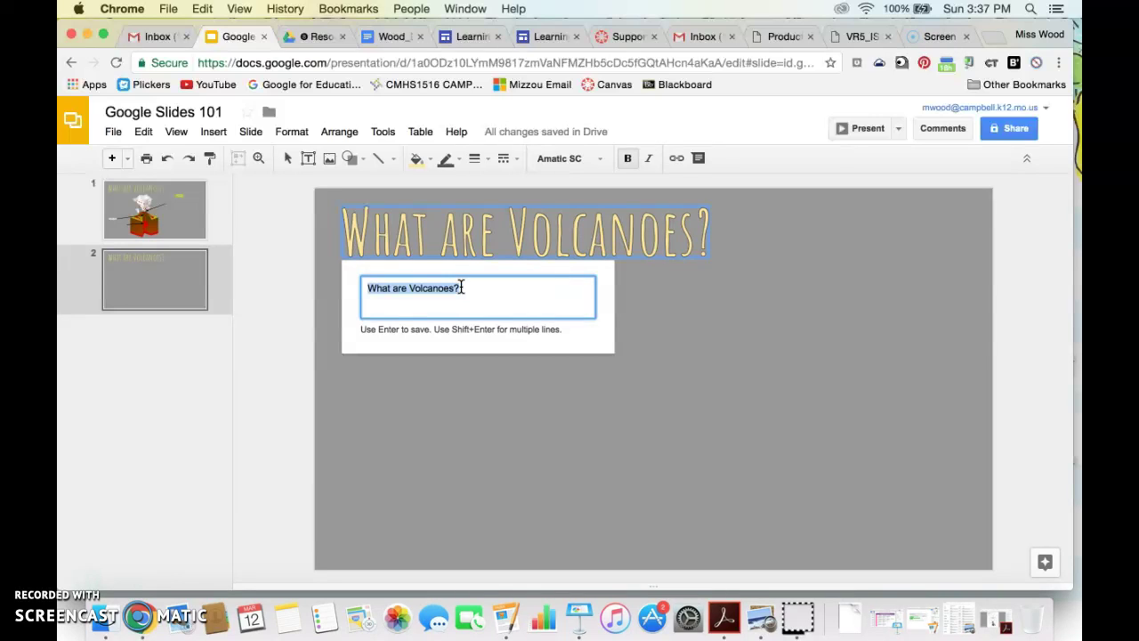
text(Why)
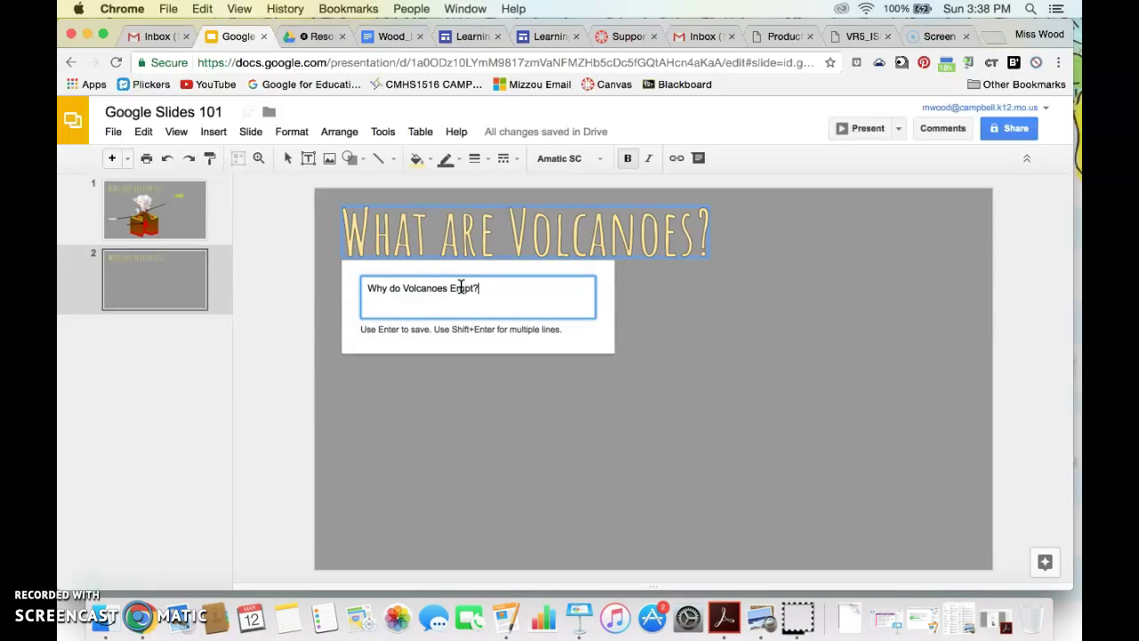
key(Return)
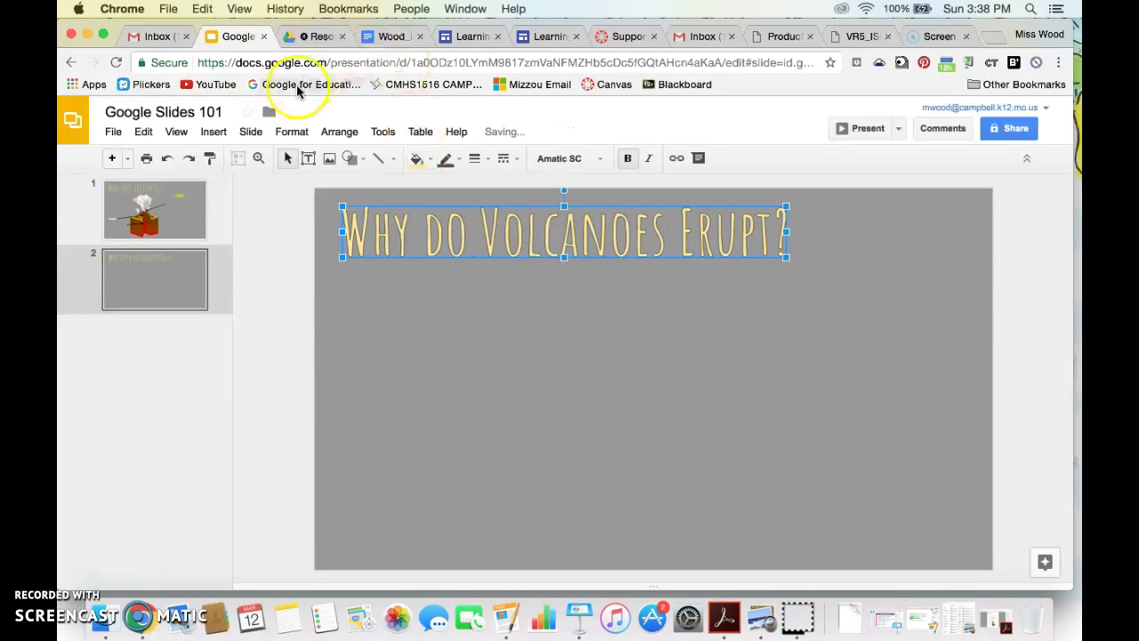
Start inserting a video and search YouTube for 'why do volcano erupt'
click(214, 132)
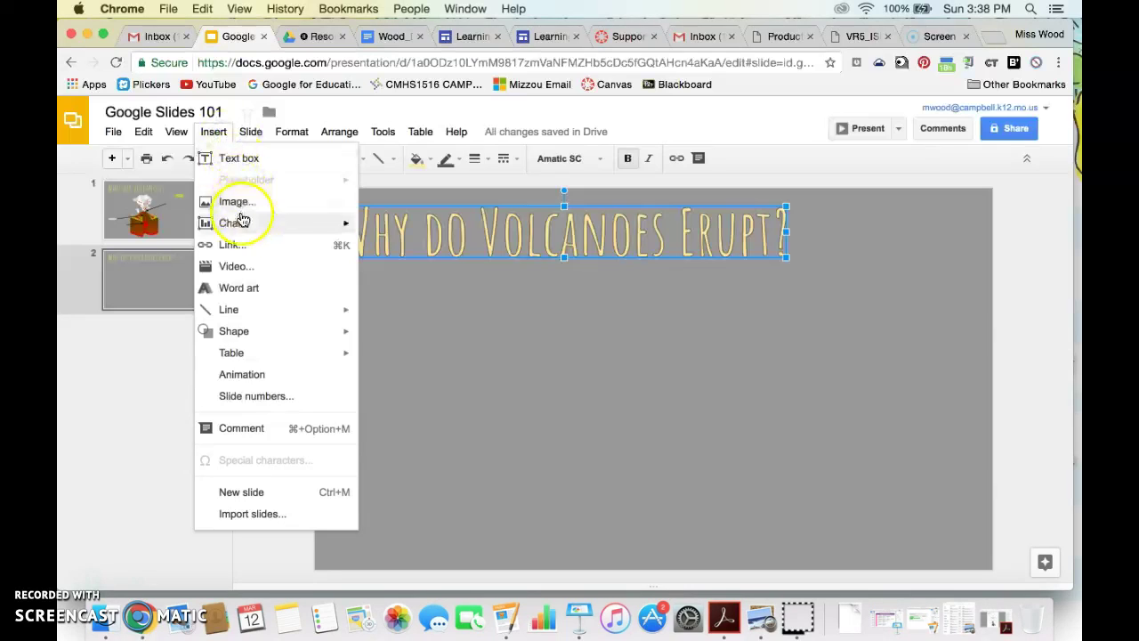
click(237, 265)
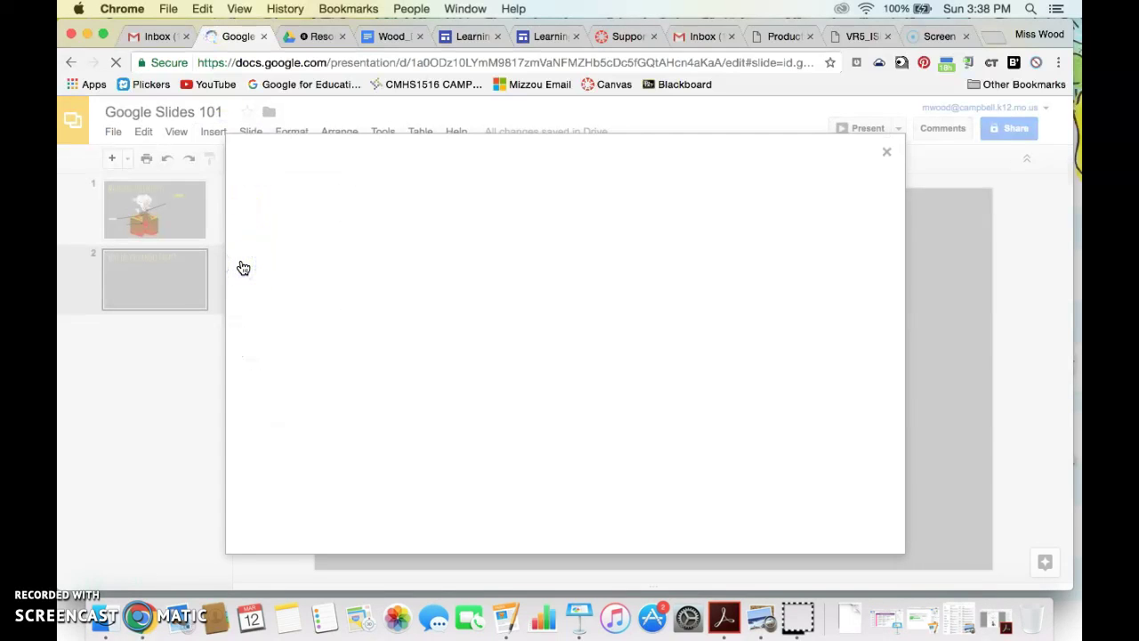
click(325, 269)
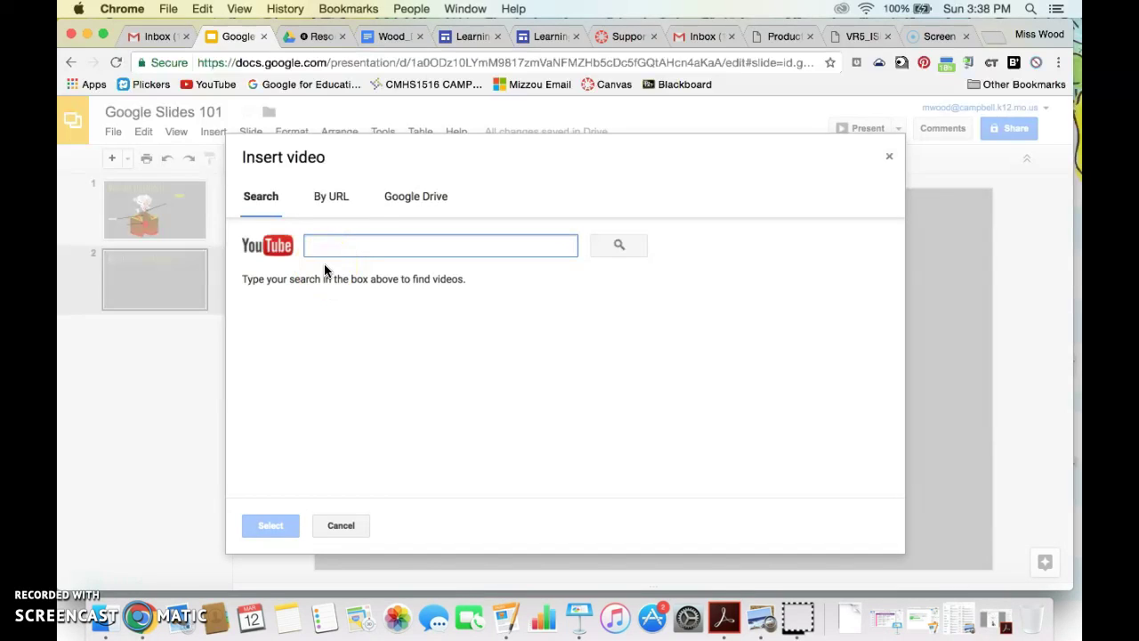
text(why do volcano erupt)
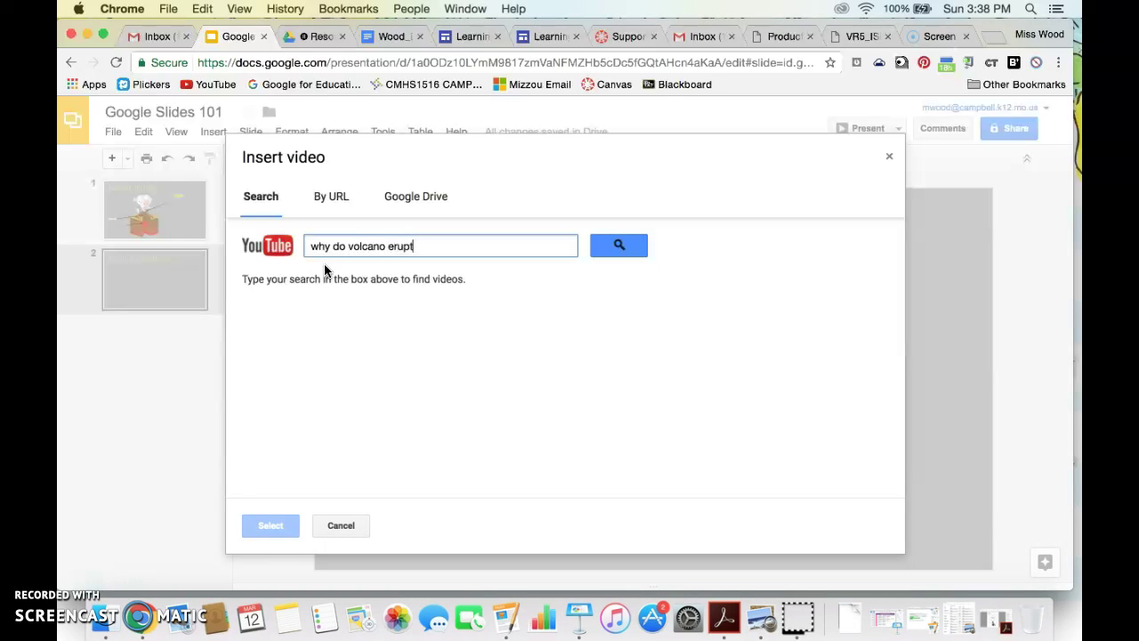
key(Return)
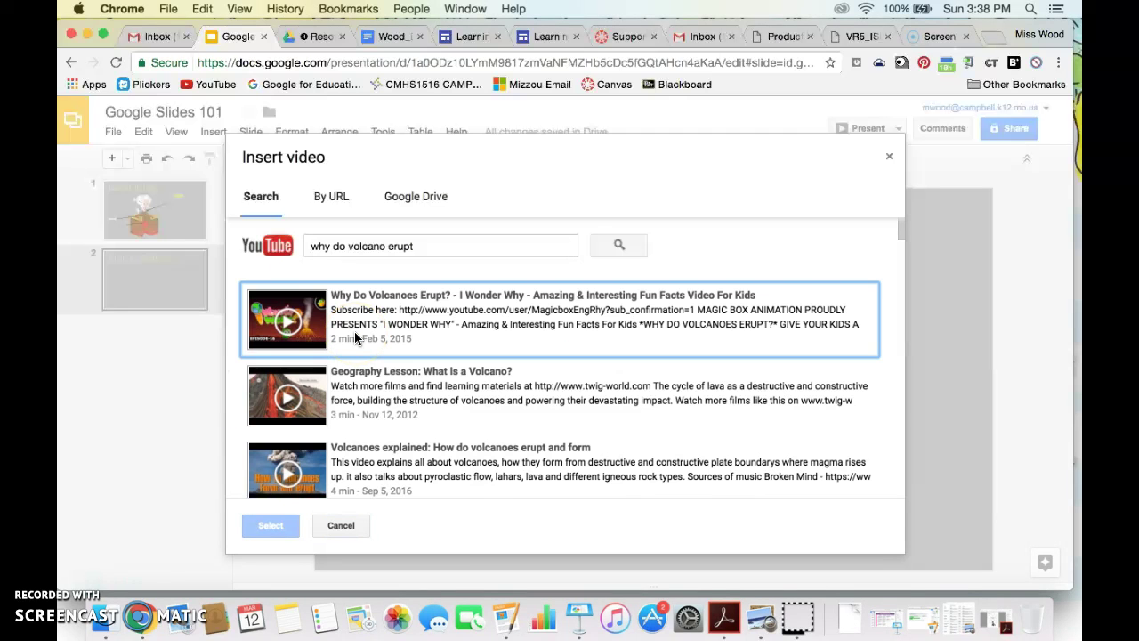
Pick the 'Why Volcanoes Erupt' result and embed it on slide 2
scroll(354, 338, down, 6)
scroll(355, 339, down, 2)
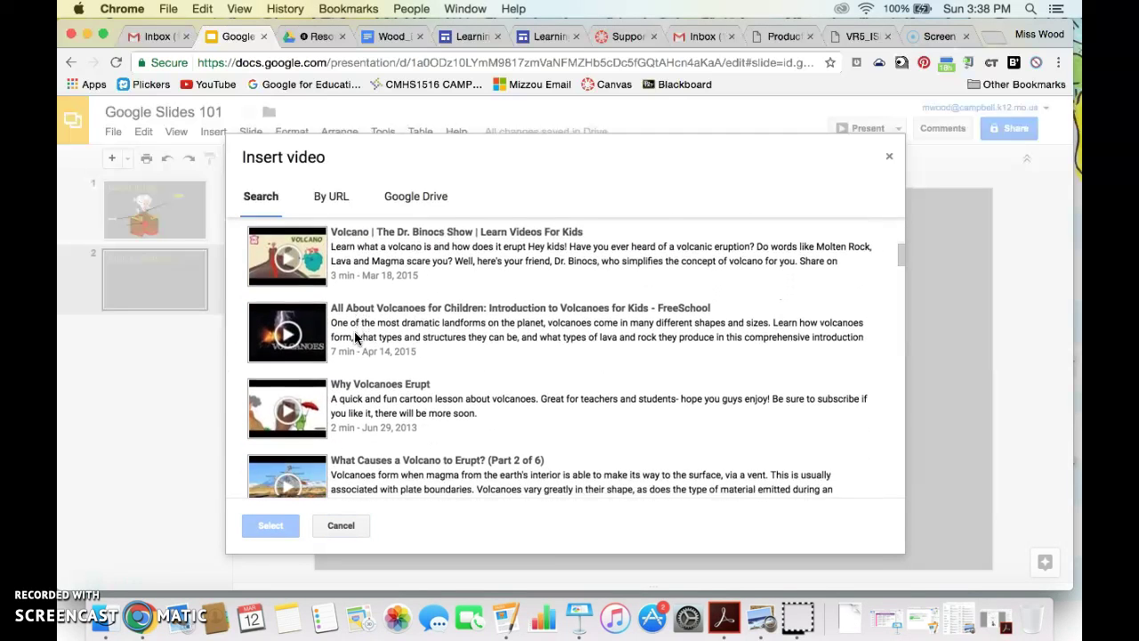
click(305, 372)
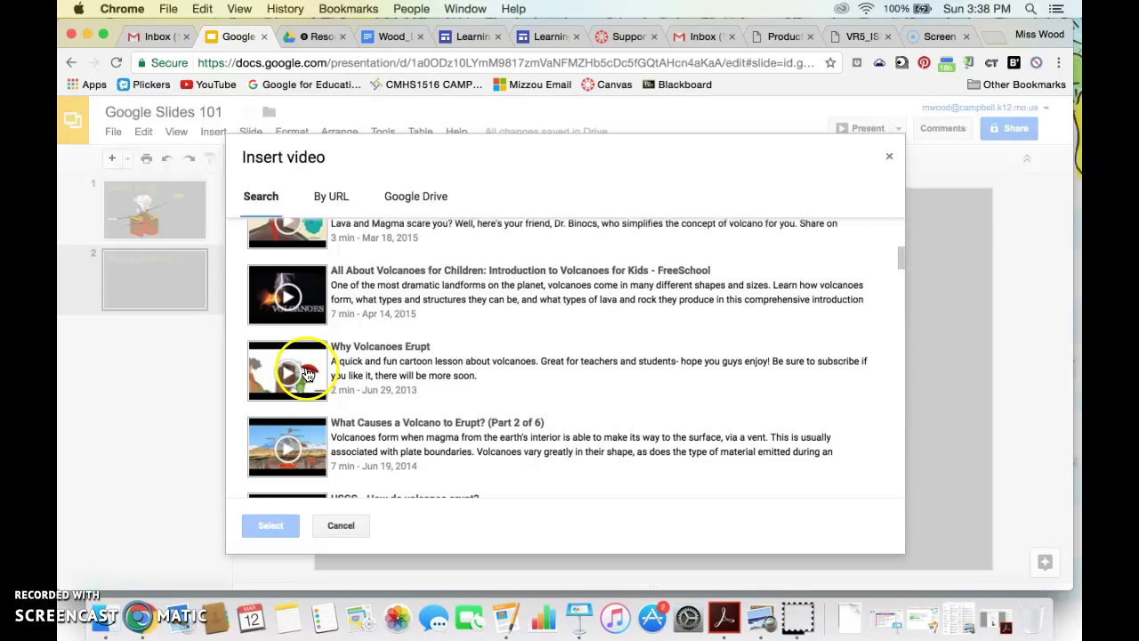
click(305, 373)
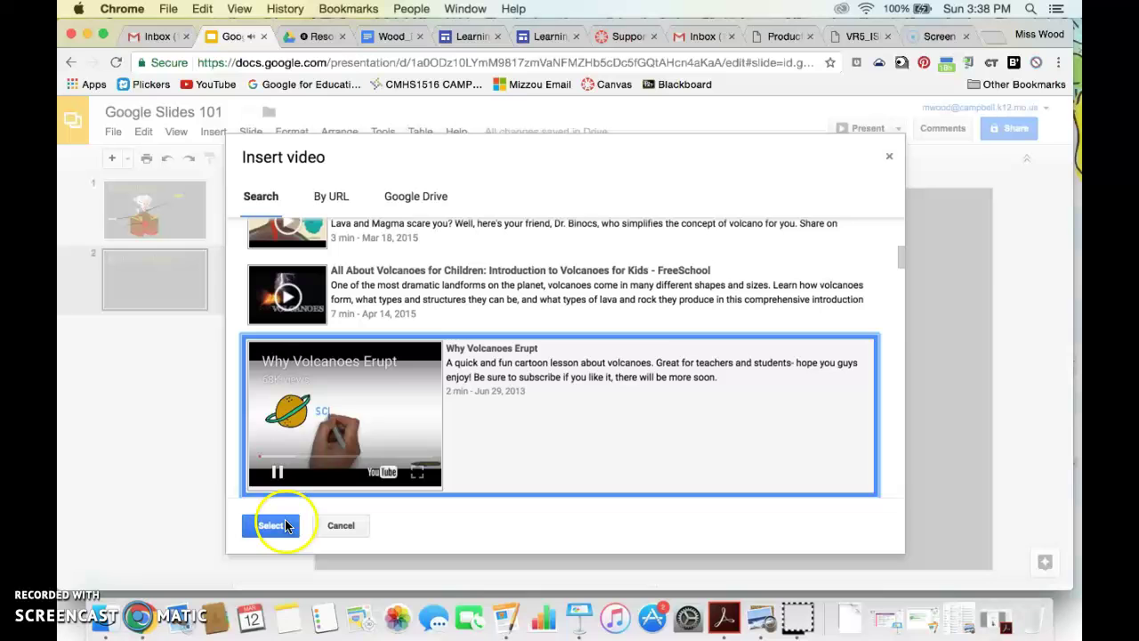
click(566, 320)
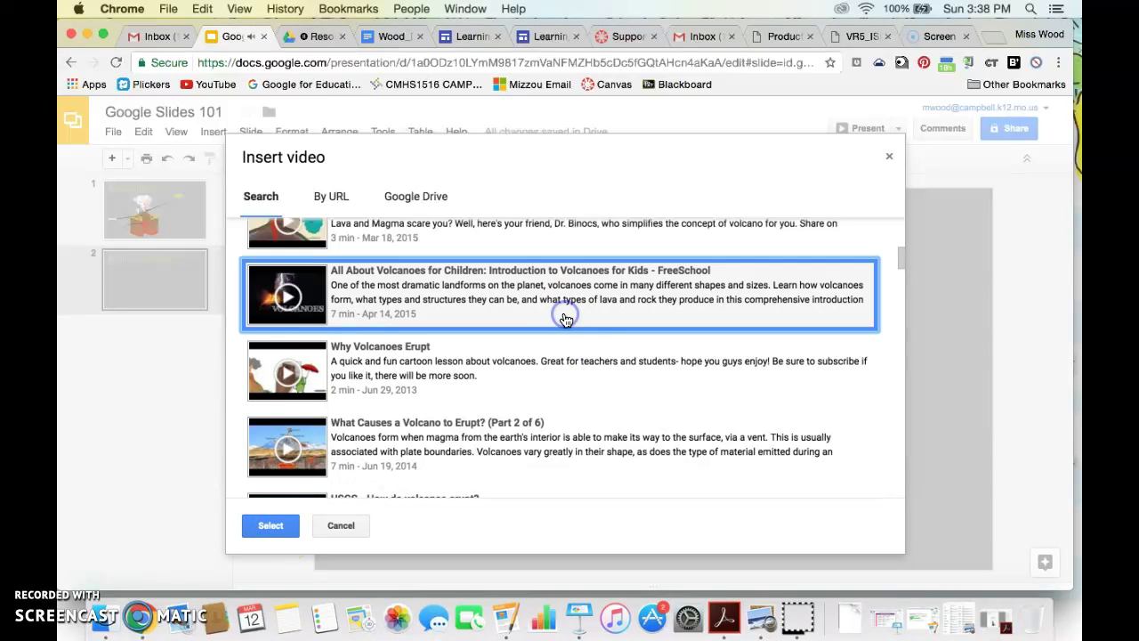
click(320, 366)
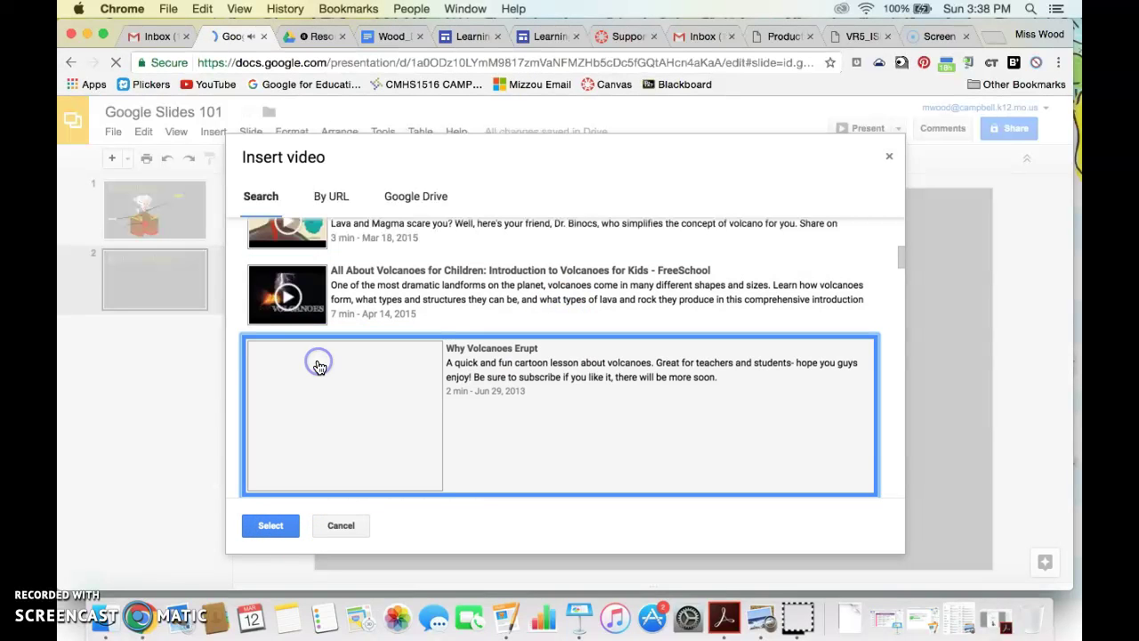
click(271, 527)
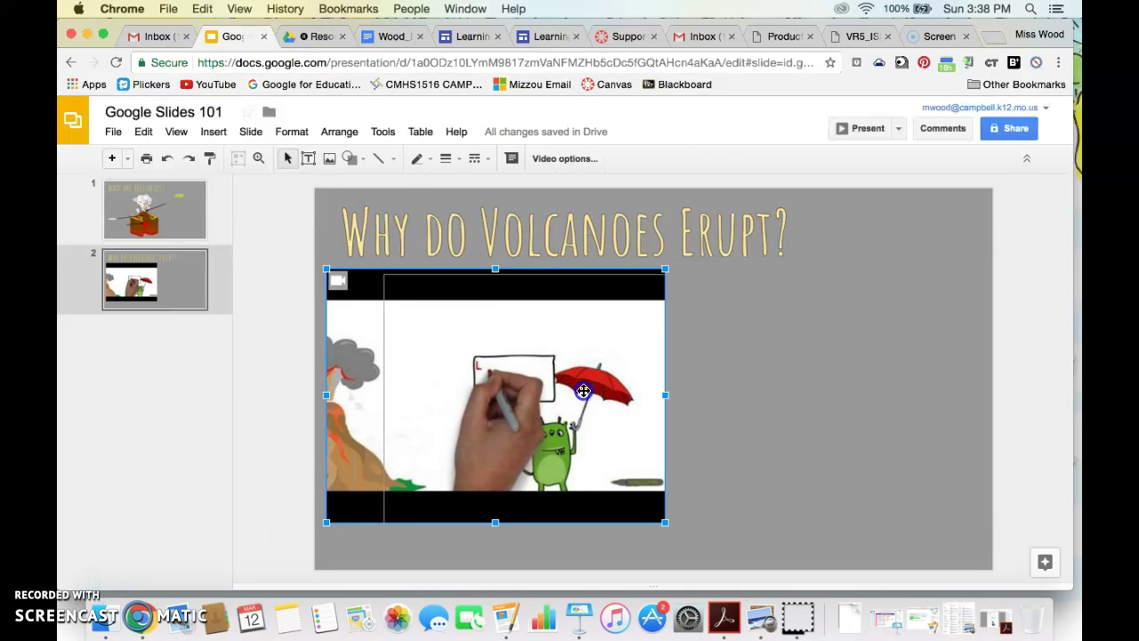
Move the volcano video slightly right and down so it is centred under the heading
drag(533, 383, 535, 383)
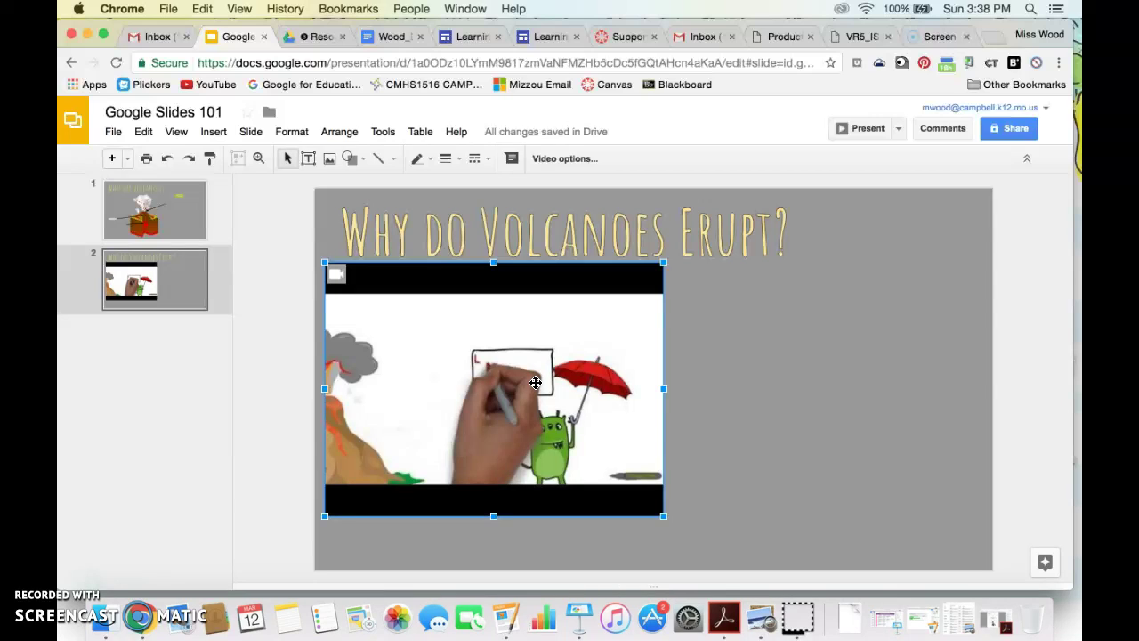
click(590, 367)
drag(590, 368, 621, 385)
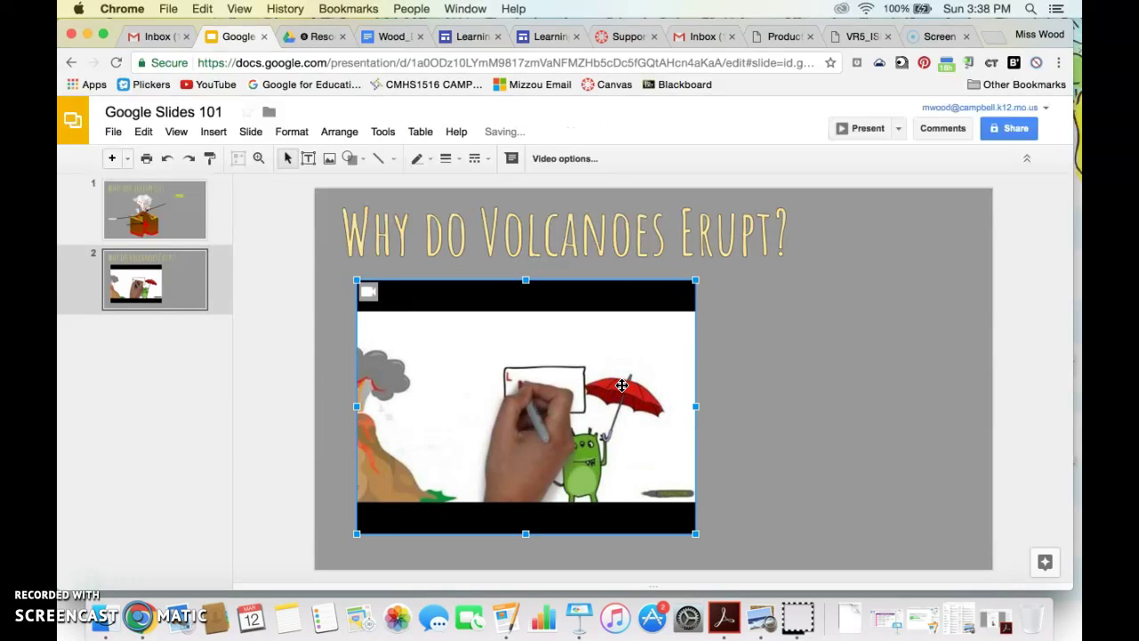
click(800, 379)
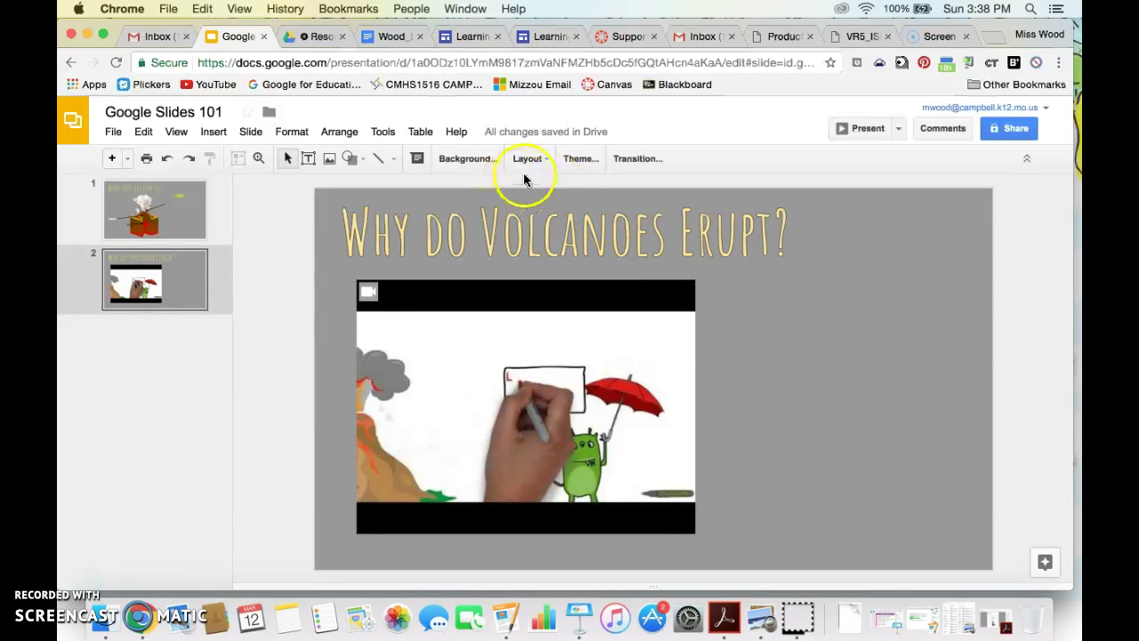
Apply a Fade transition to slide 2, preview it, and set the speed to Fast
click(629, 158)
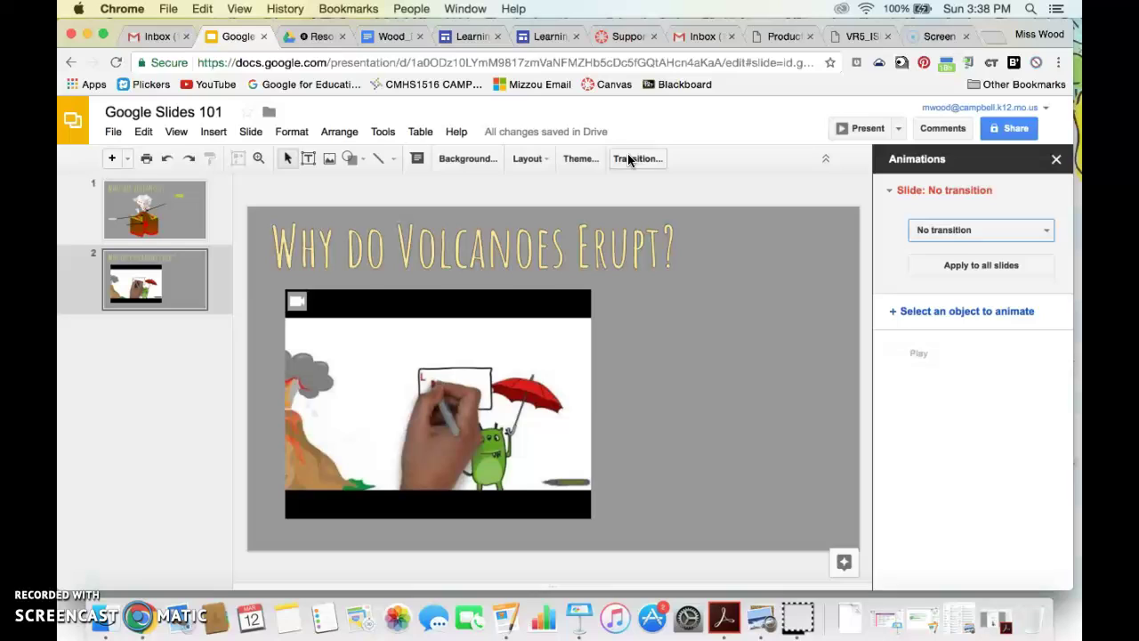
click(961, 231)
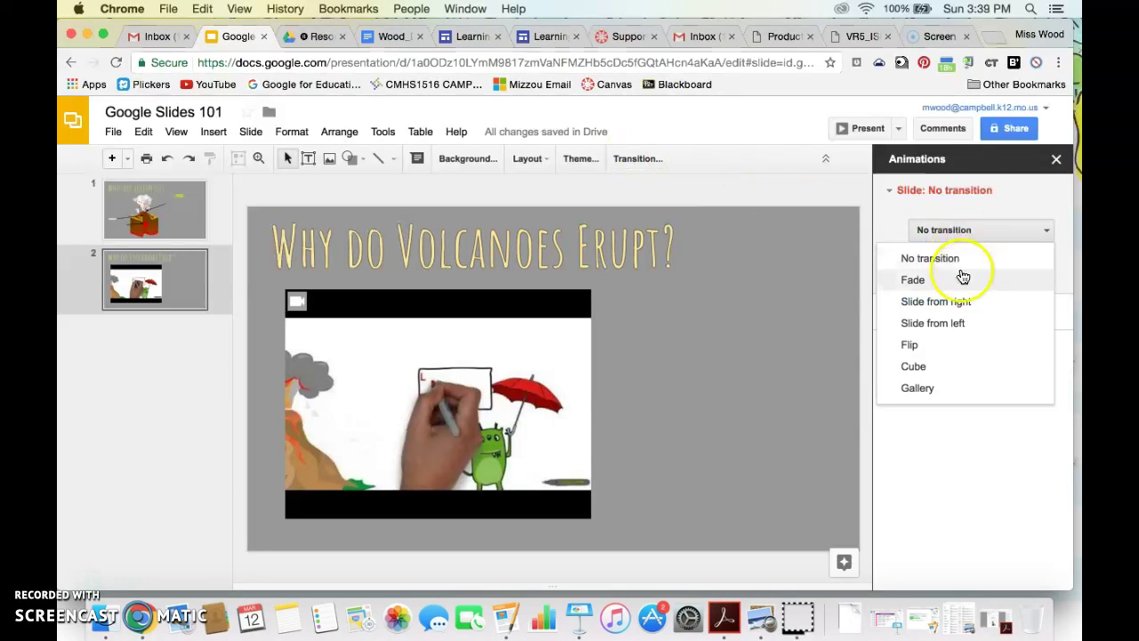
click(961, 279)
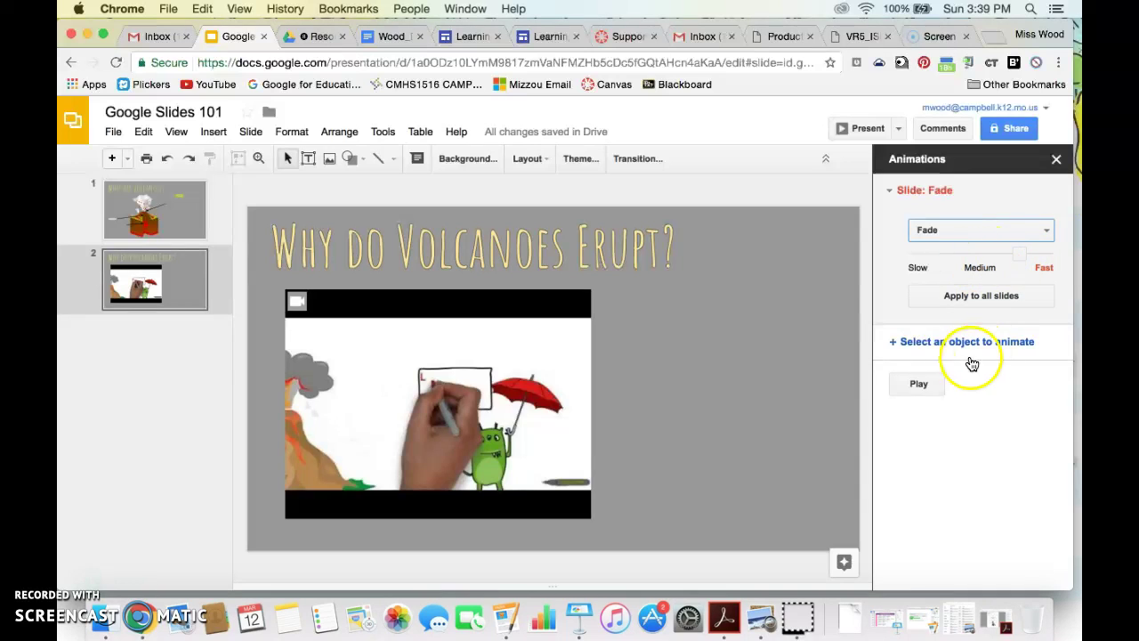
click(930, 387)
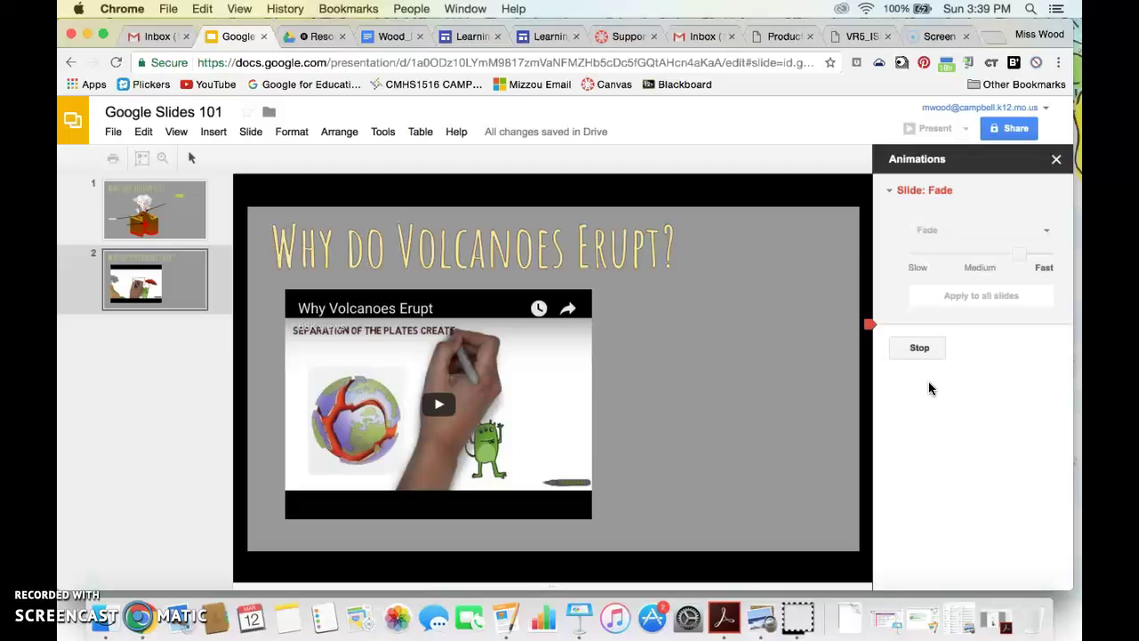
drag(1020, 257, 943, 255)
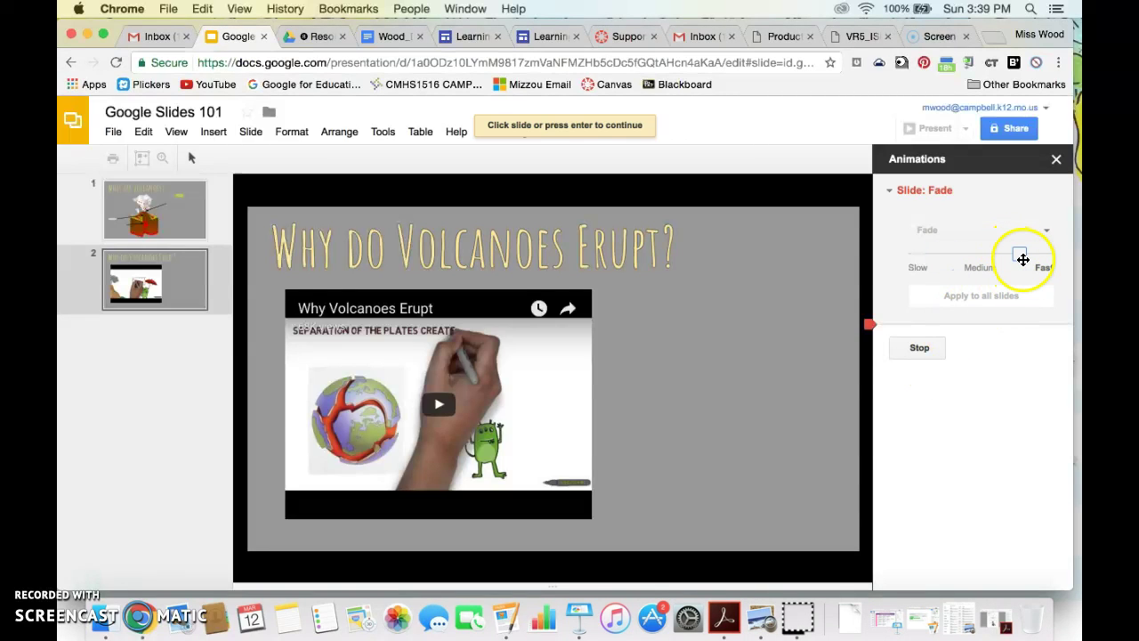
drag(1023, 257, 948, 252)
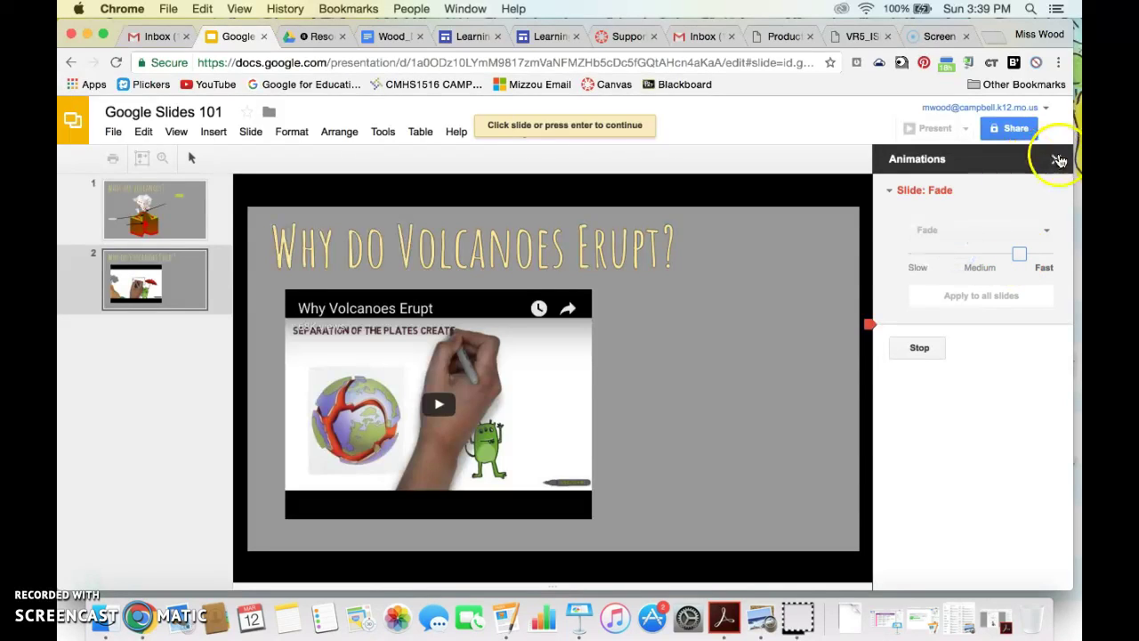
click(1056, 162)
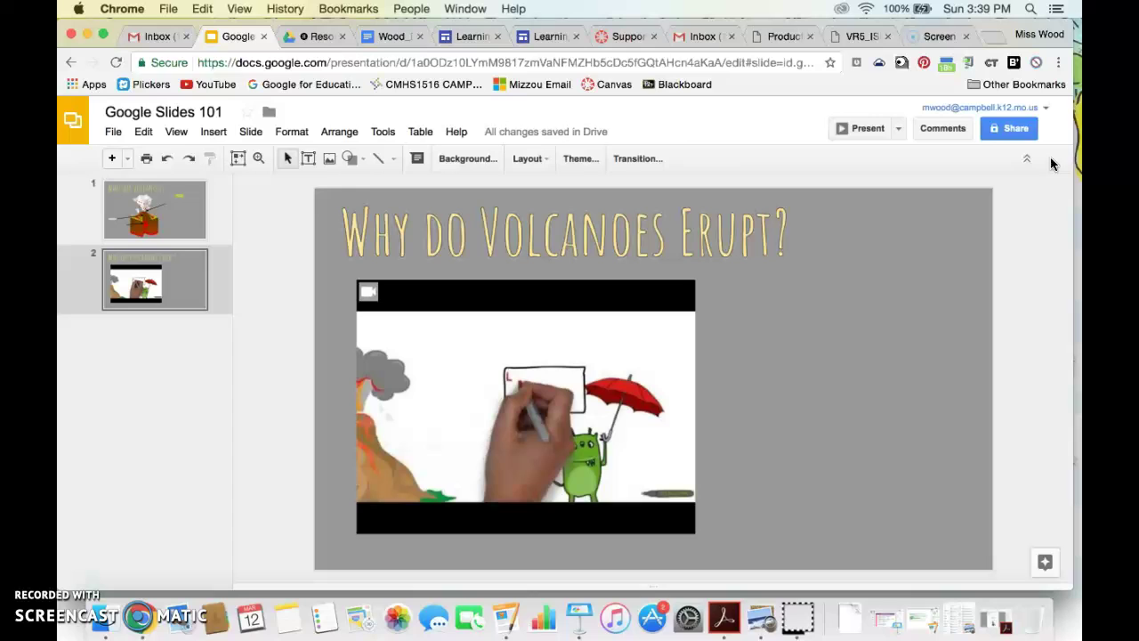